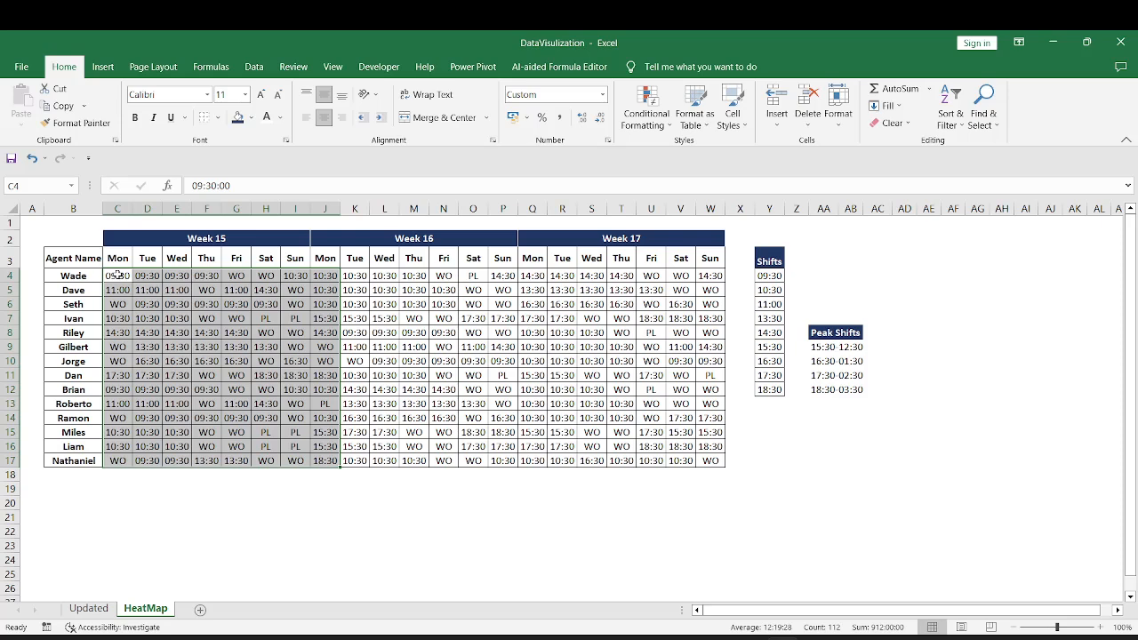
# Examine the agents' roster entries across the weeks, including start times and the WO and PL codes
pyautogui.moveTo(117, 275); pyautogui.dragTo(179, 292)
pyautogui.moveTo(415, 333); pyautogui.dragTo(444, 335)
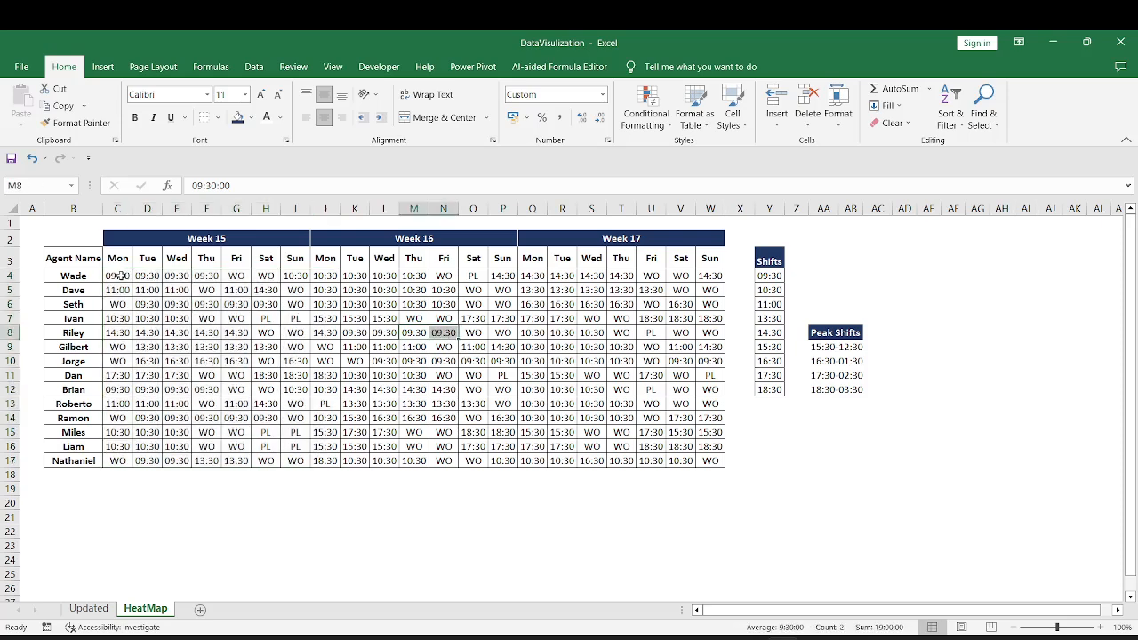
pyautogui.moveTo(119, 275); pyautogui.dragTo(204, 281)
pyautogui.moveTo(201, 320); pyautogui.dragTo(236, 320)
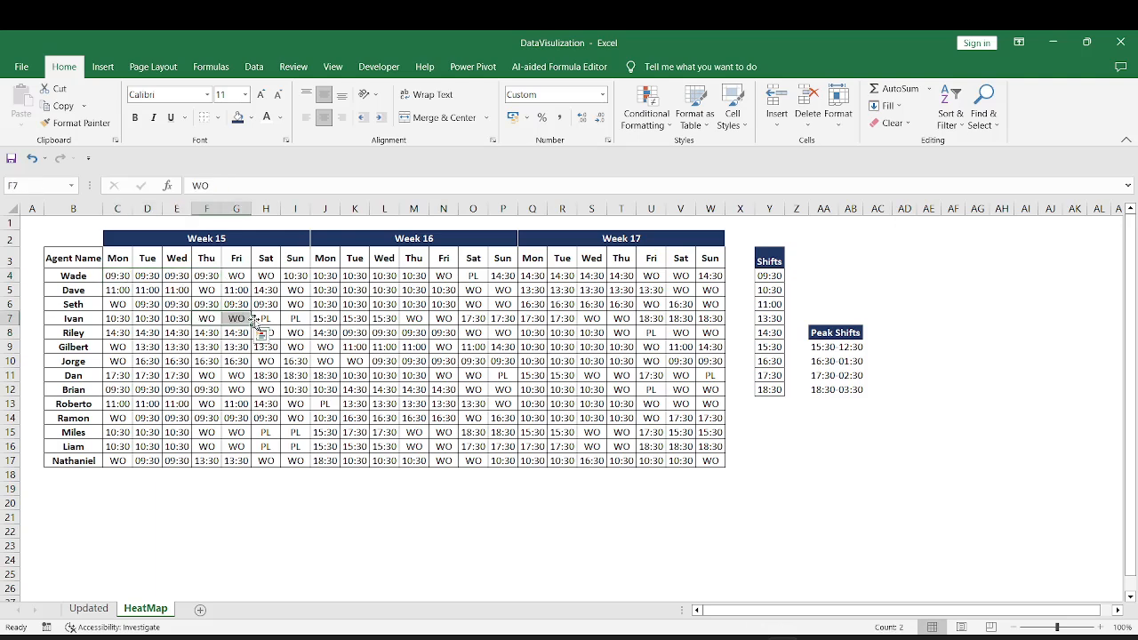
pyautogui.click(264, 322)
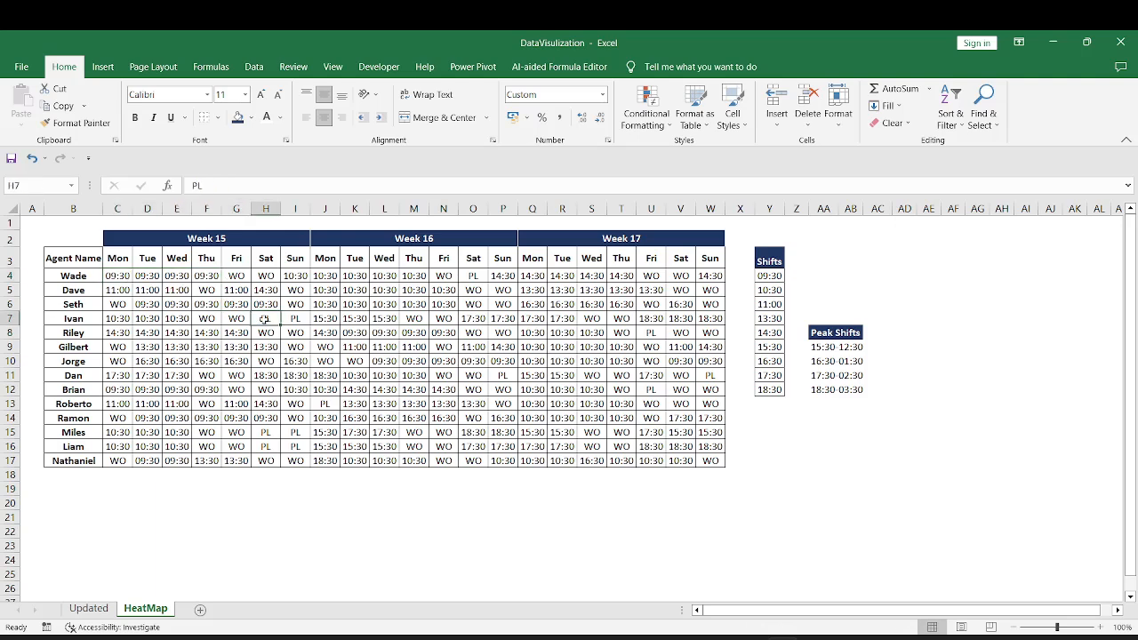
pyautogui.click(146, 239)
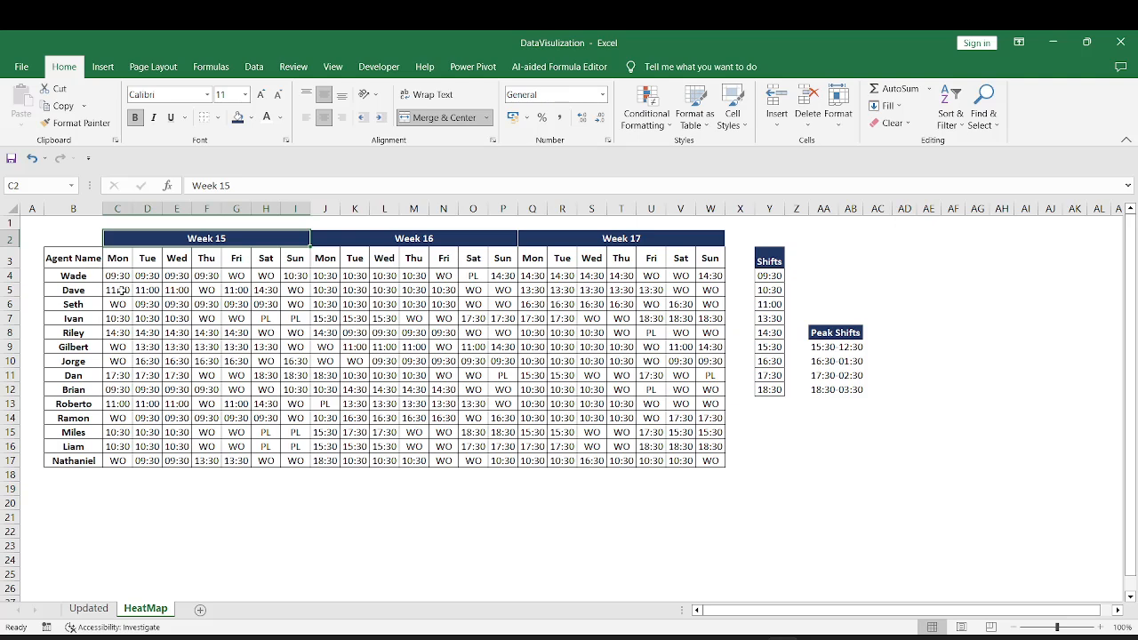
# Review the Shifts list, comparing the 09:30 to 14:30 start times with the 15:30 to 18:30 ones
pyautogui.moveTo(769, 276); pyautogui.dragTo(776, 330)
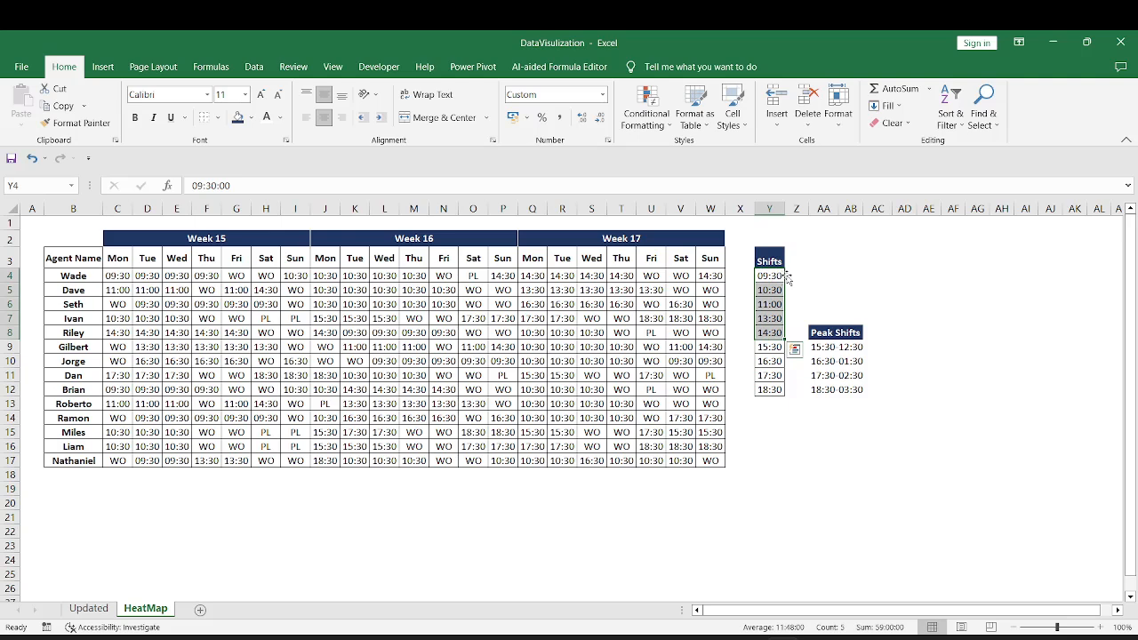
pyautogui.moveTo(770, 347); pyautogui.dragTo(767, 389)
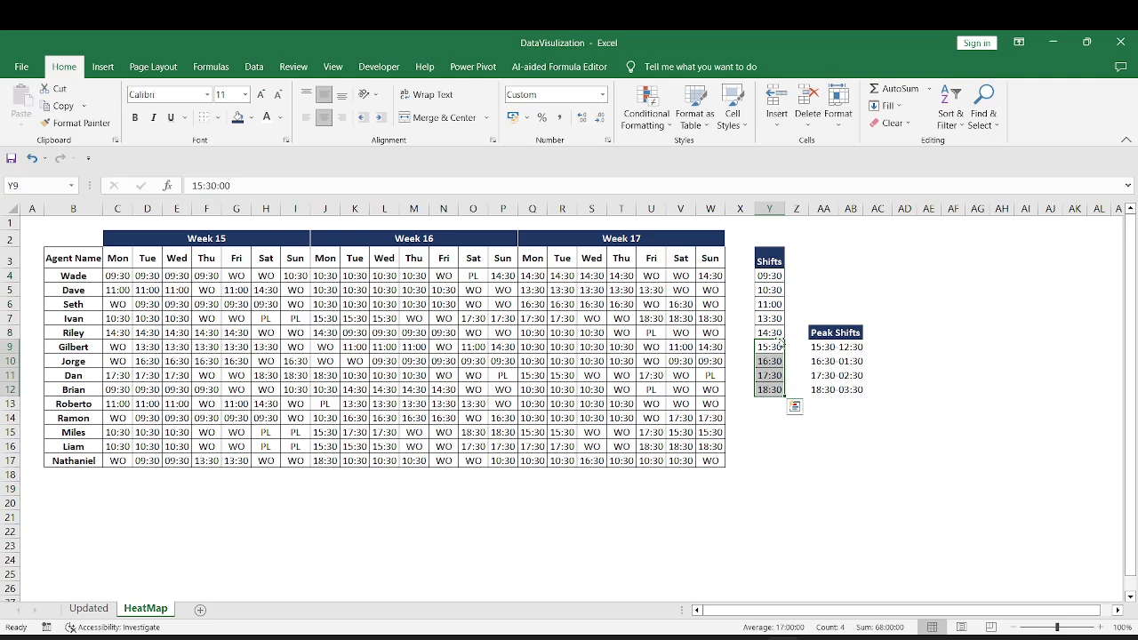
pyautogui.moveTo(769, 345); pyautogui.dragTo(769, 389)
pyautogui.click(770, 276)
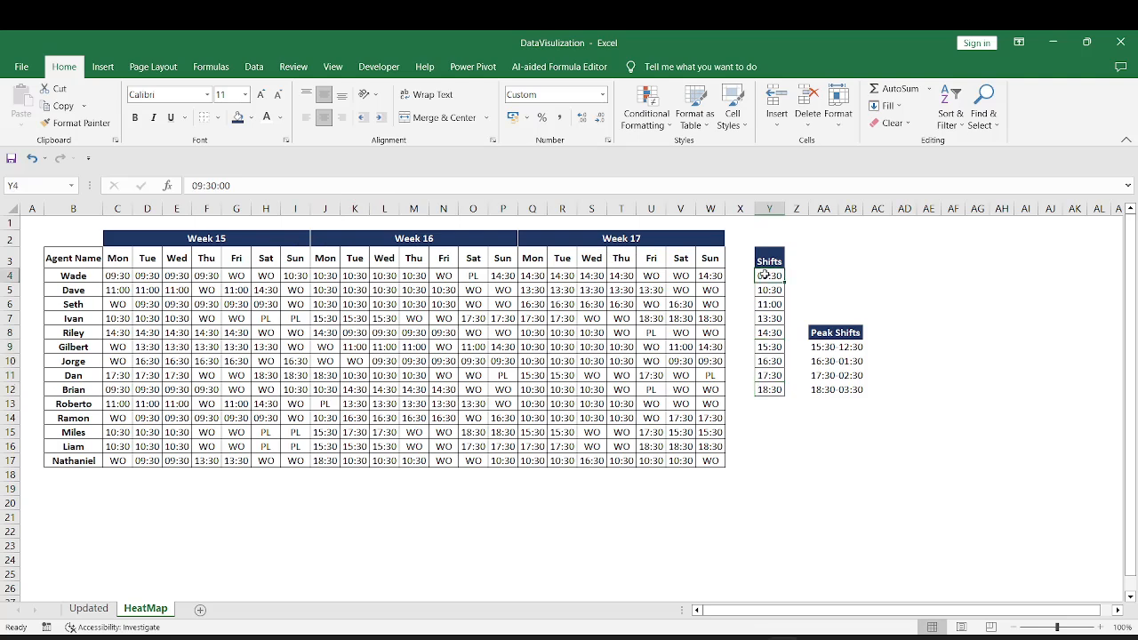
pyautogui.moveTo(765, 276); pyautogui.dragTo(777, 334)
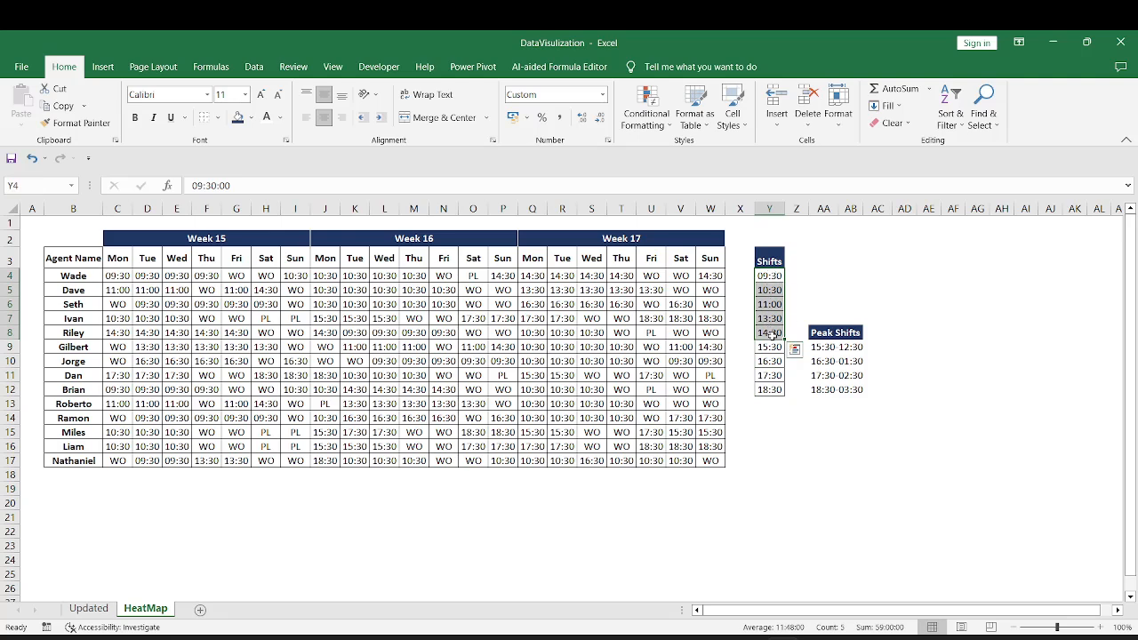
pyautogui.click(768, 349)
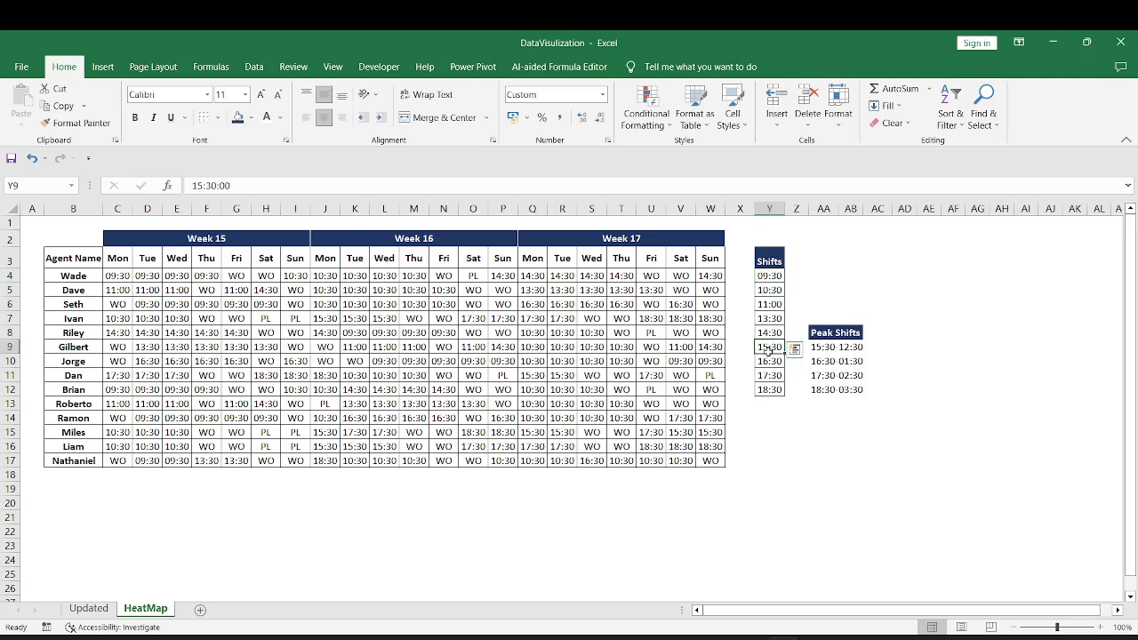
pyautogui.moveTo(768, 350); pyautogui.dragTo(769, 391)
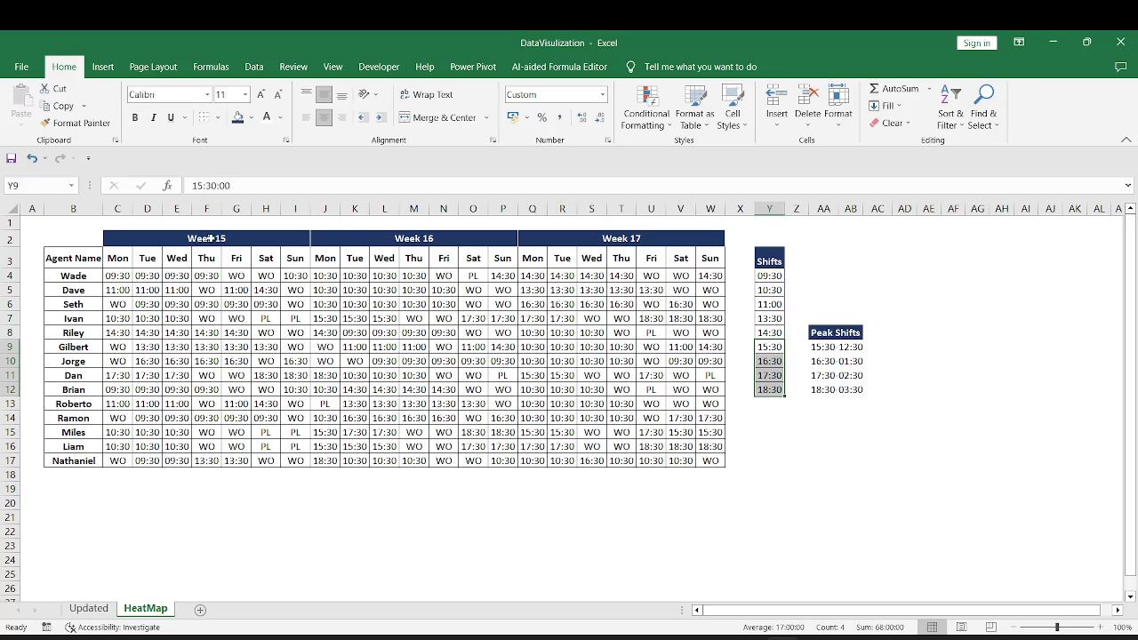
# Examine the Week 15 and 16 roster and match the Peak Shifts ranges to start times in the Shifts list
pyautogui.moveTo(206, 239); pyautogui.dragTo(464, 459)
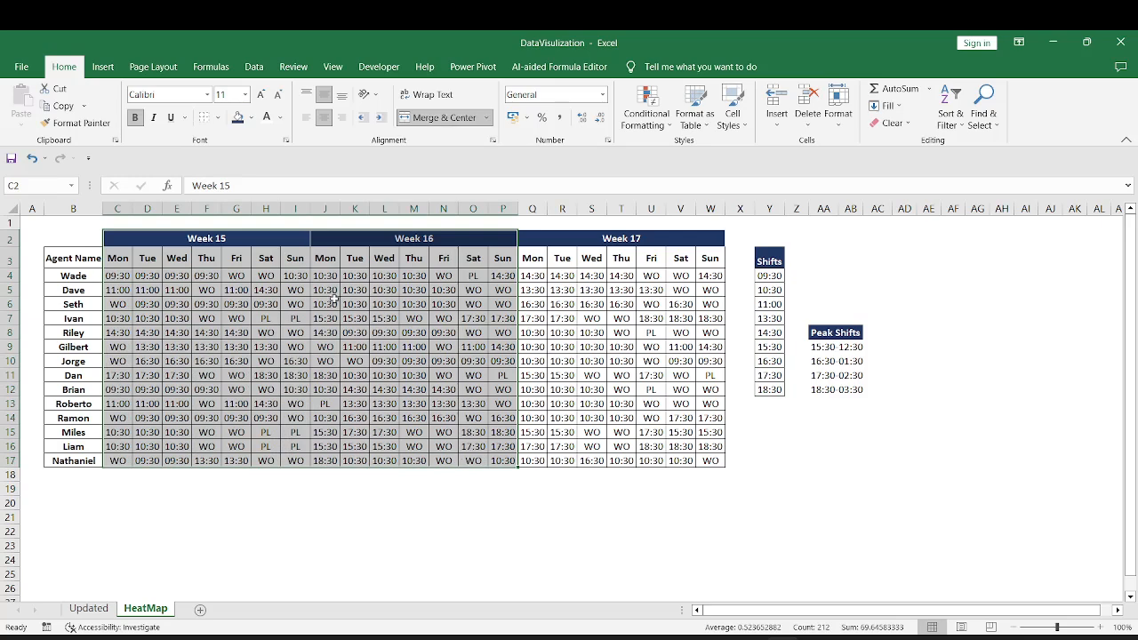
pyautogui.click(302, 304)
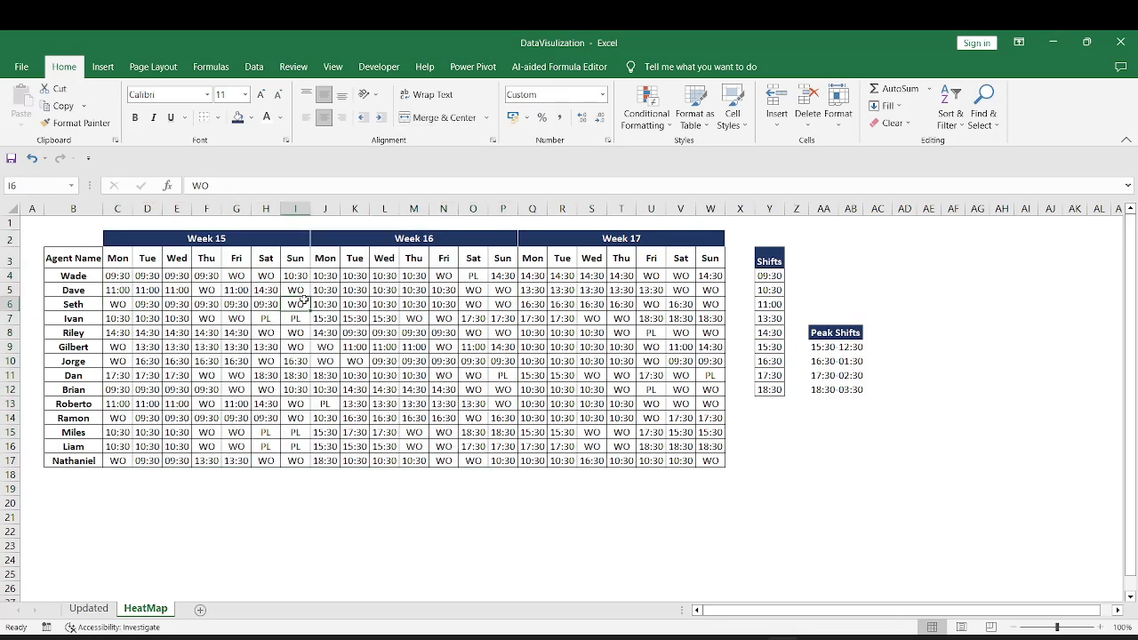
pyautogui.click(831, 361)
pyautogui.moveTo(825, 332); pyautogui.dragTo(867, 384)
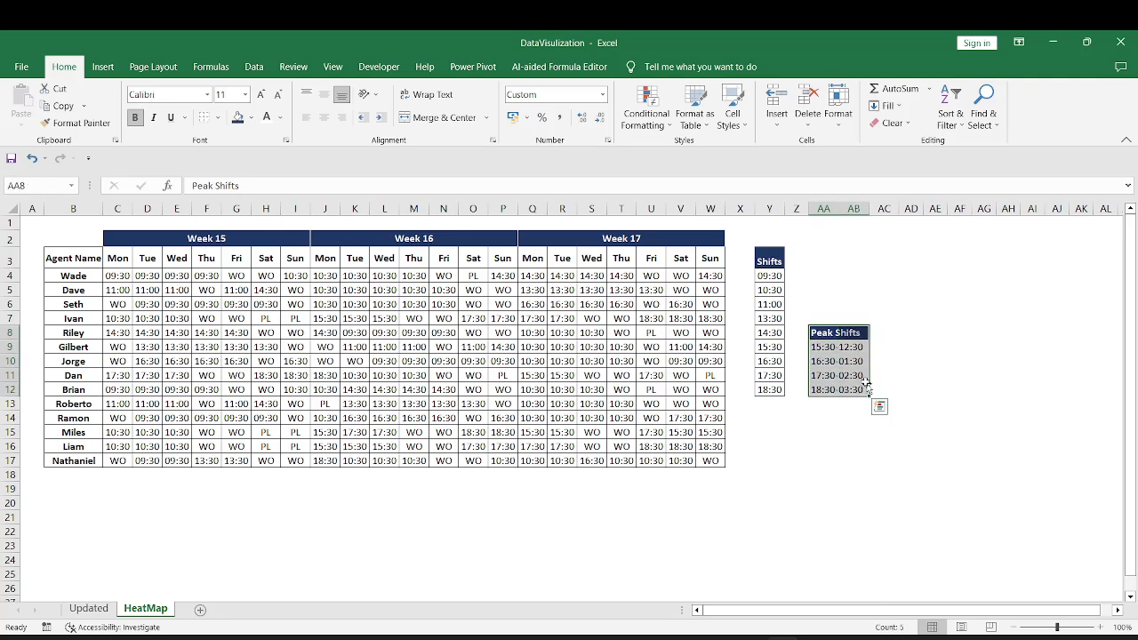
pyautogui.click(818, 346)
pyautogui.moveTo(768, 346); pyautogui.dragTo(763, 389)
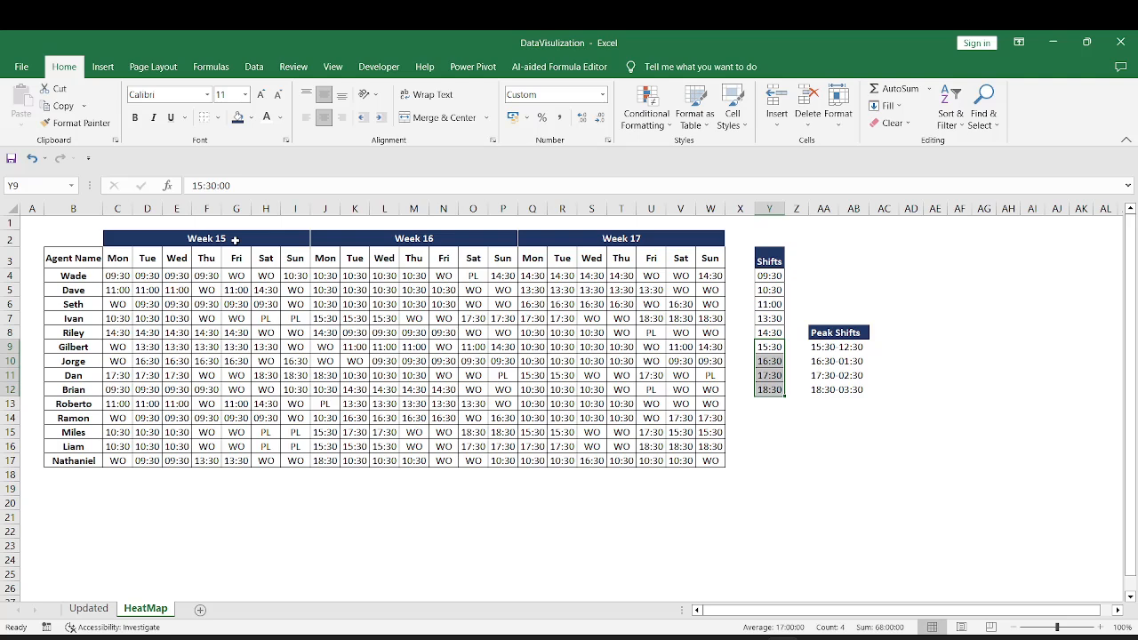
# Compare the peak start times with the non-peak start times 09:30 to 14:30 in the Shifts list
pyautogui.moveTo(770, 347); pyautogui.dragTo(774, 388)
pyautogui.moveTo(762, 334)
pyautogui.mouseDown()
pyautogui.moveTo(765, 276)
pyautogui.moveTo(769, 331)
pyautogui.mouseUp()
pyautogui.moveTo(766, 276); pyautogui.dragTo(770, 331)
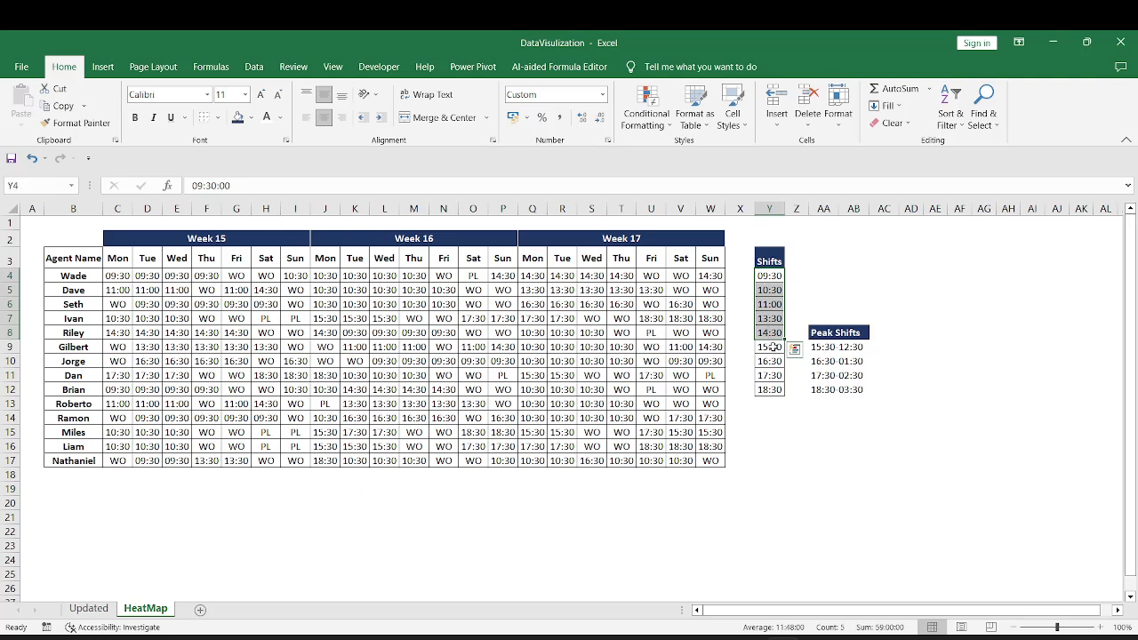
pyautogui.moveTo(770, 347); pyautogui.dragTo(773, 389)
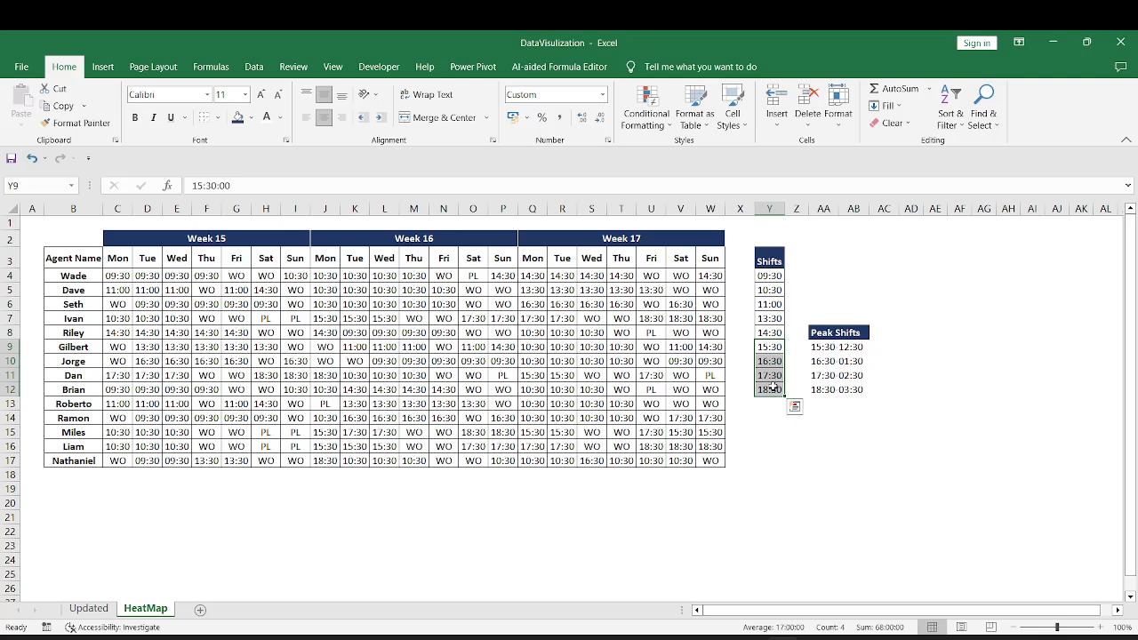
pyautogui.moveTo(770, 334); pyautogui.dragTo(769, 276)
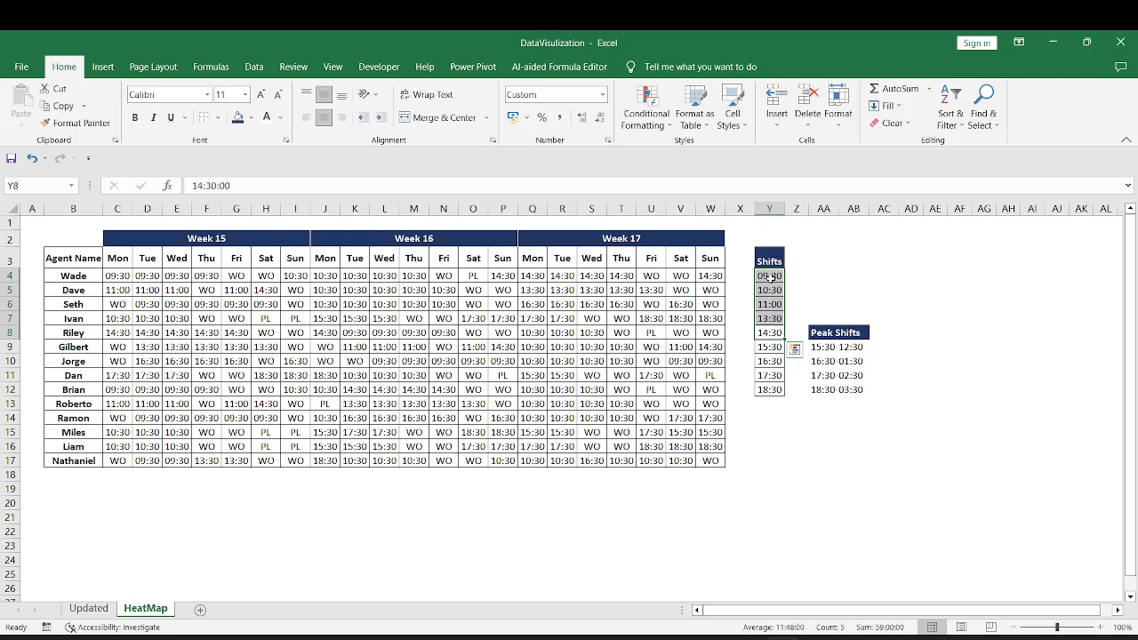
pyautogui.click(771, 350)
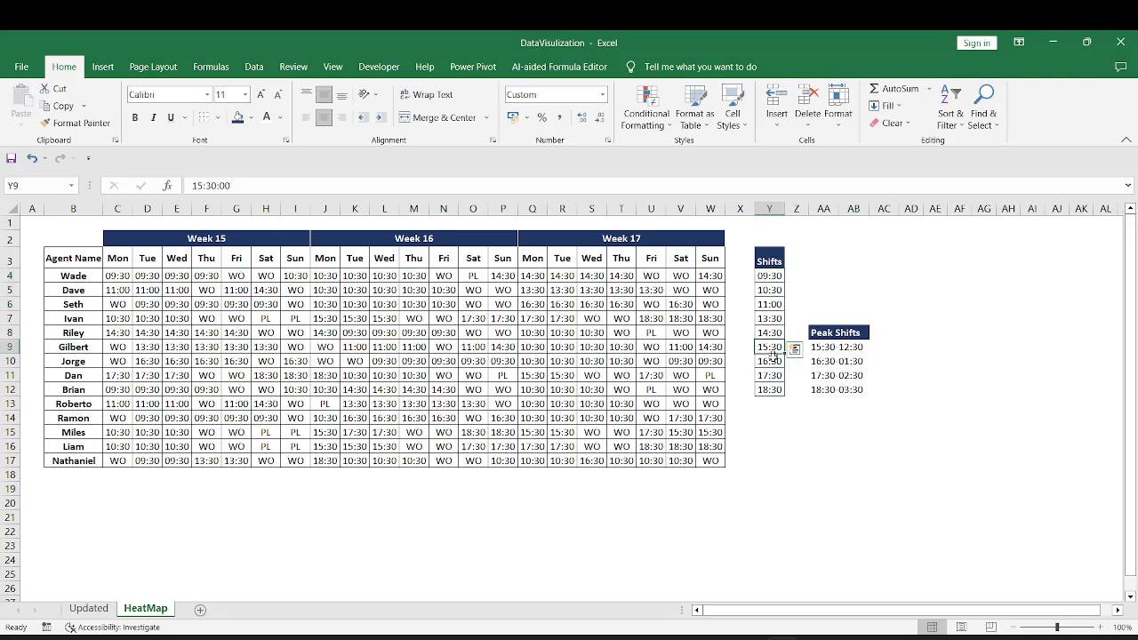
pyautogui.moveTo(772, 354); pyautogui.dragTo(771, 391)
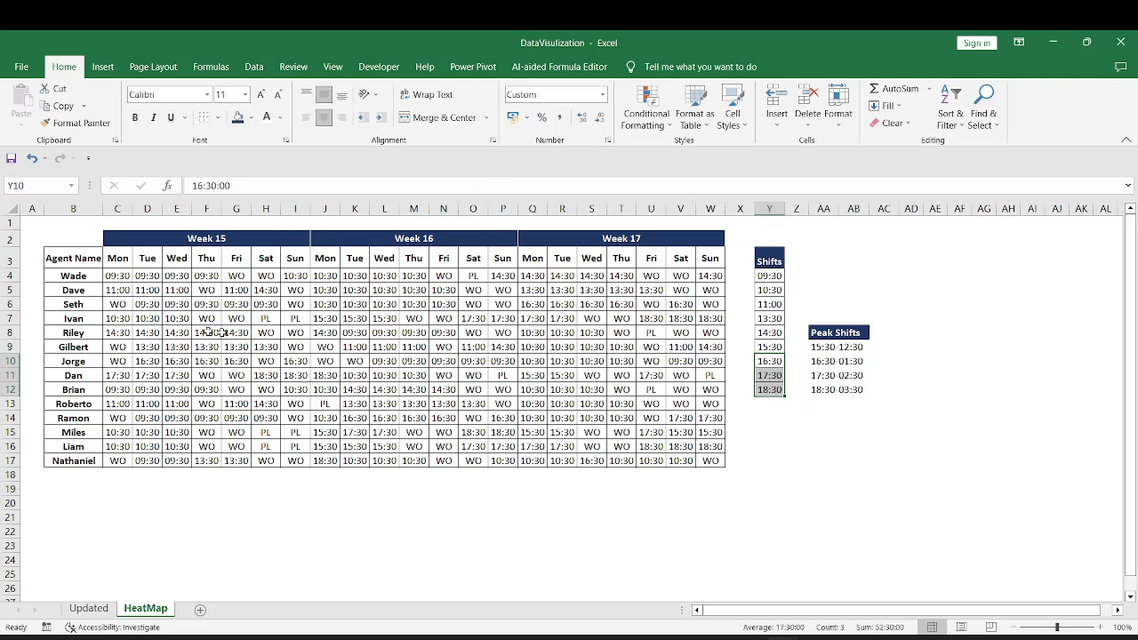
# Review the agent names, the full roster range C4:W17 and the first and last start times in the Shifts list
pyautogui.moveTo(67, 276); pyautogui.dragTo(91, 462)
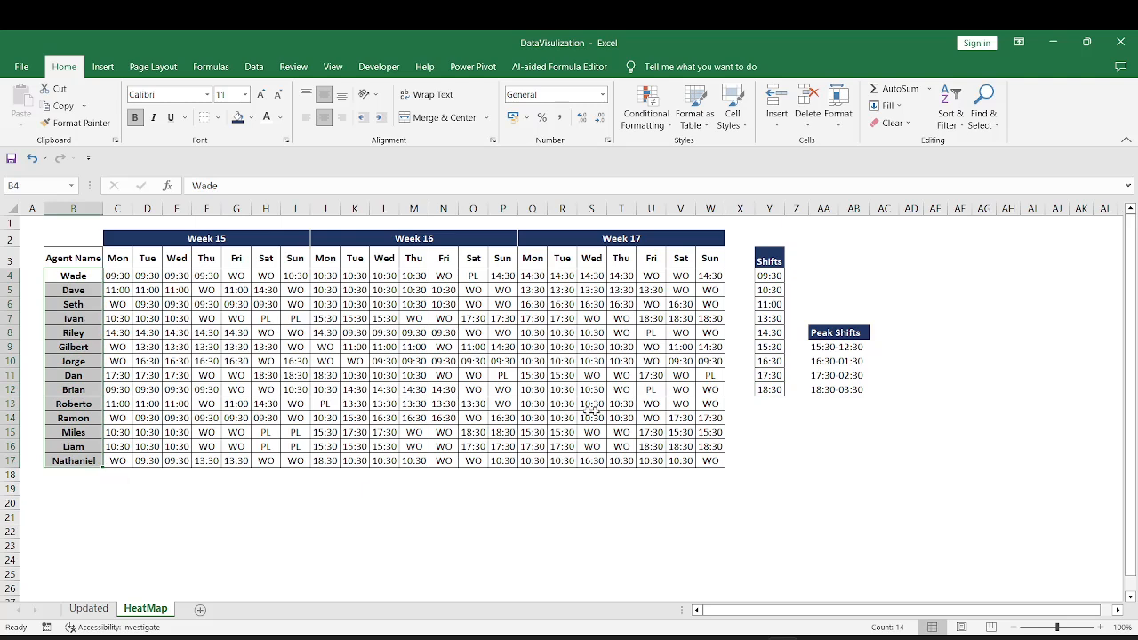
pyautogui.moveTo(768, 347); pyautogui.dragTo(770, 389)
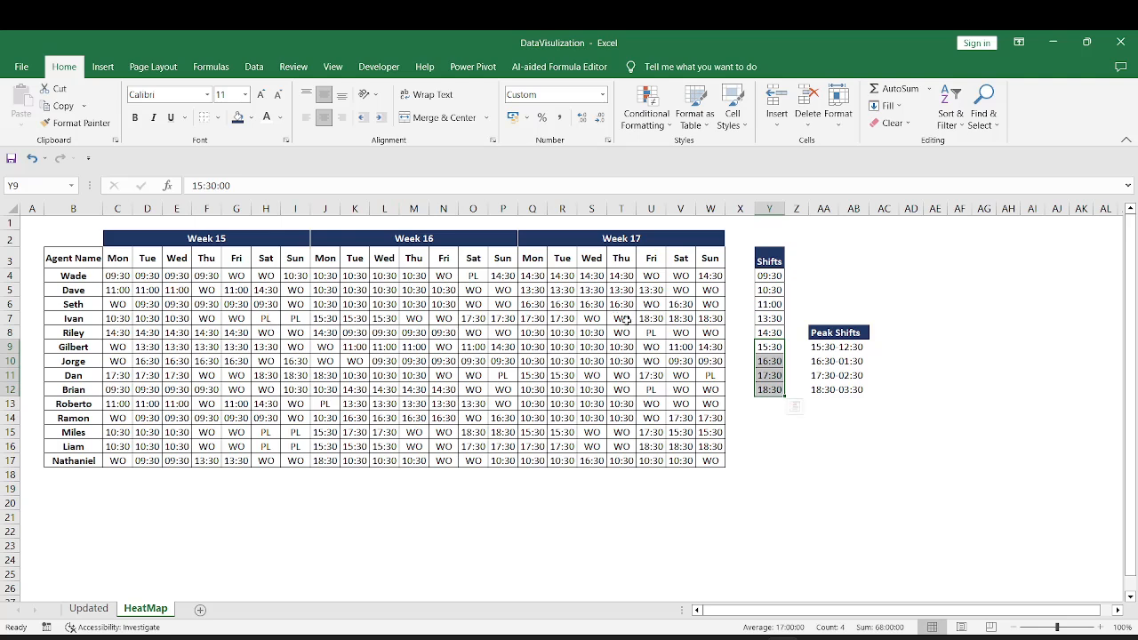
pyautogui.click(118, 276)
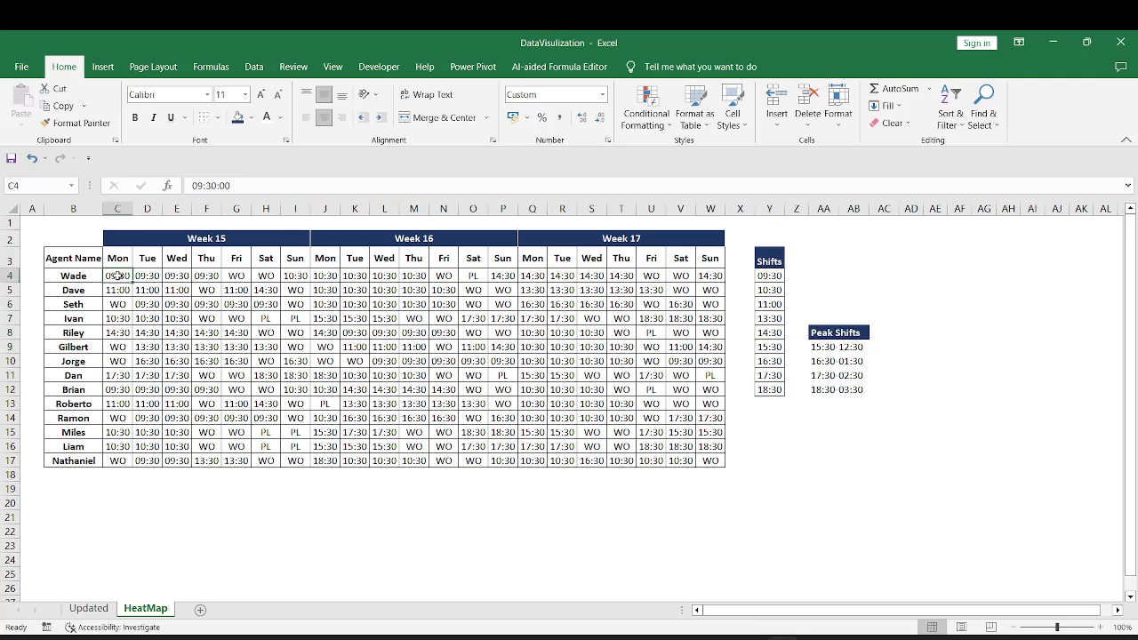
pyautogui.moveTo(118, 276); pyautogui.dragTo(267, 289)
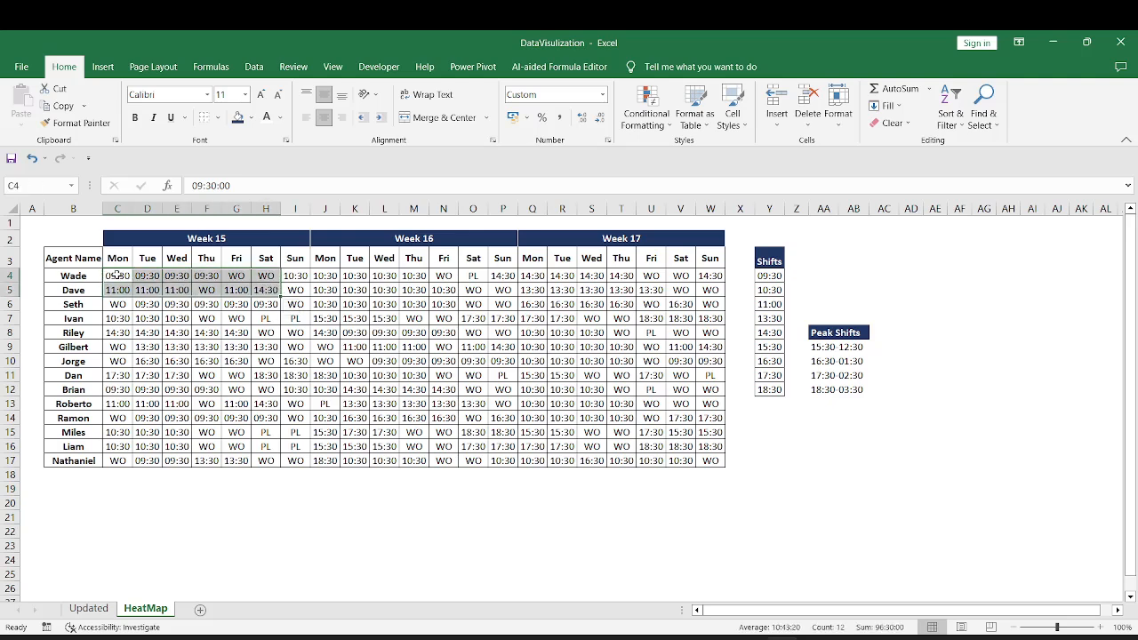
pyautogui.moveTo(114, 276); pyautogui.dragTo(711, 461)
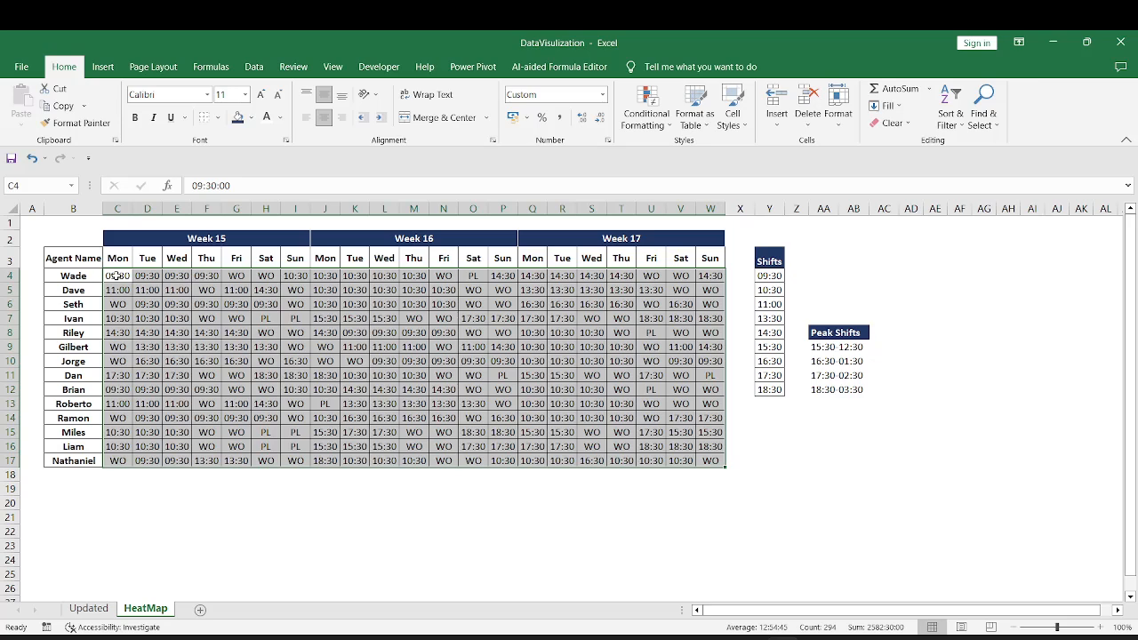
pyautogui.moveTo(774, 276); pyautogui.dragTo(770, 391)
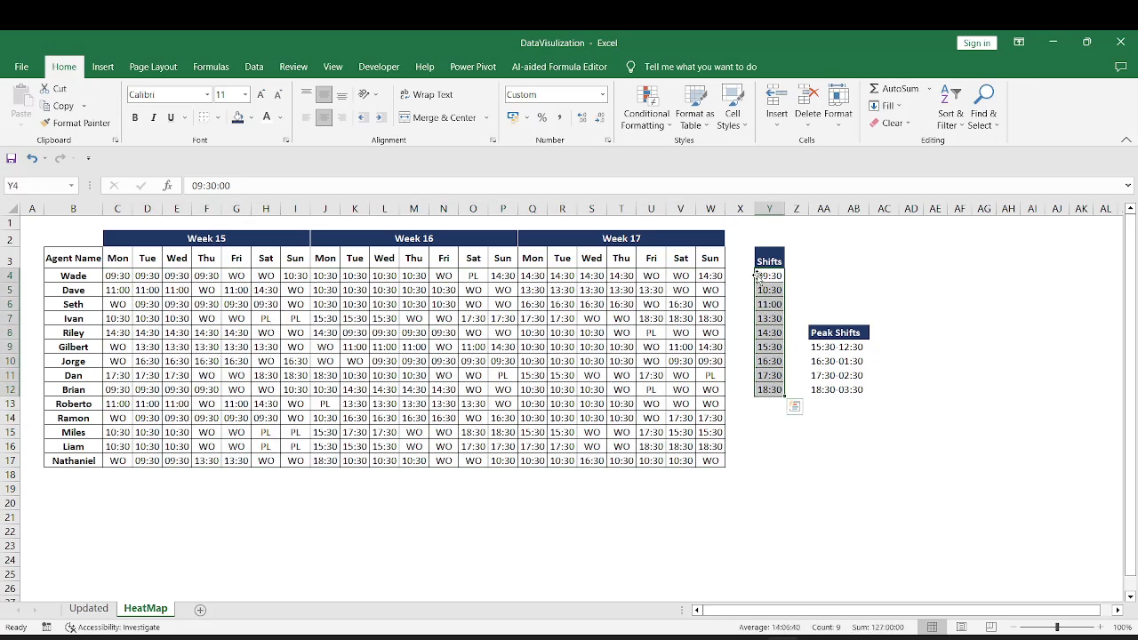
pyautogui.moveTo(755, 276); pyautogui.dragTo(779, 275)
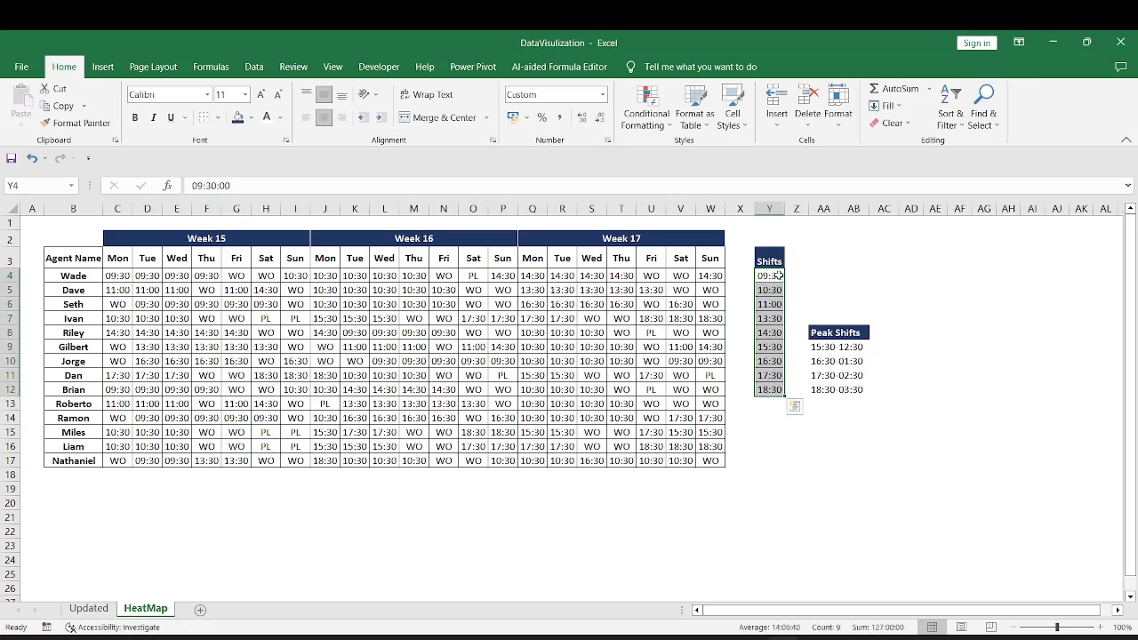
pyautogui.click(767, 391)
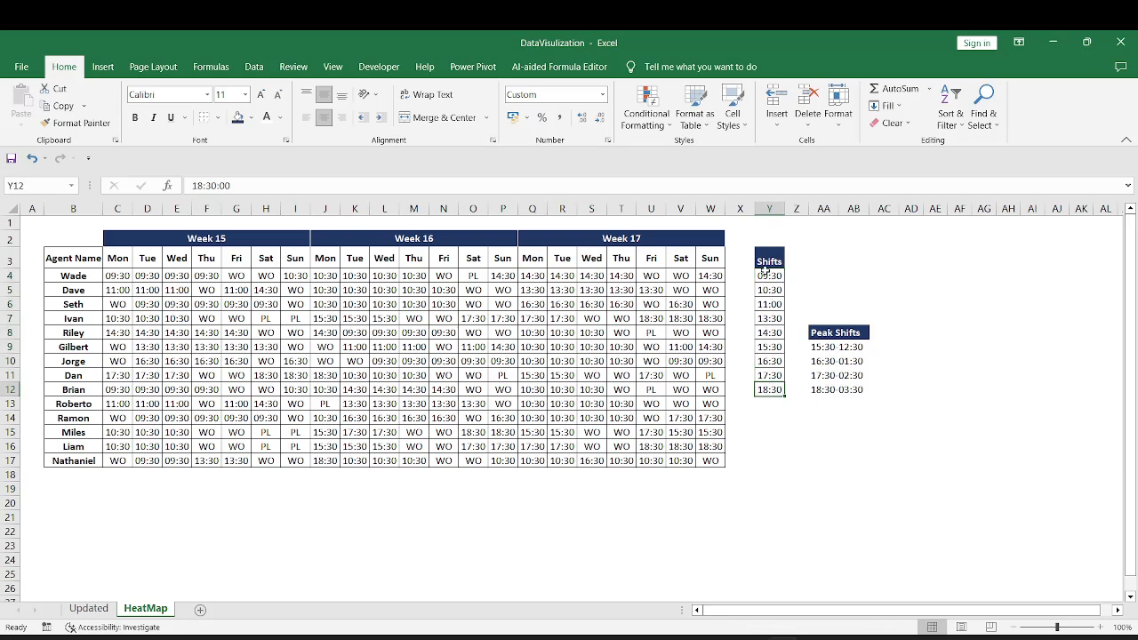
# Calculate the earliest shift start in cell Y15 with a MIN formula over the roster range C4:W17
pyautogui.click(769, 432)
pyautogui.write('=min')
pyautogui.press('BackSpace')
pyautogui.press('BackSpace')
pyautogui.press('BackSpace')
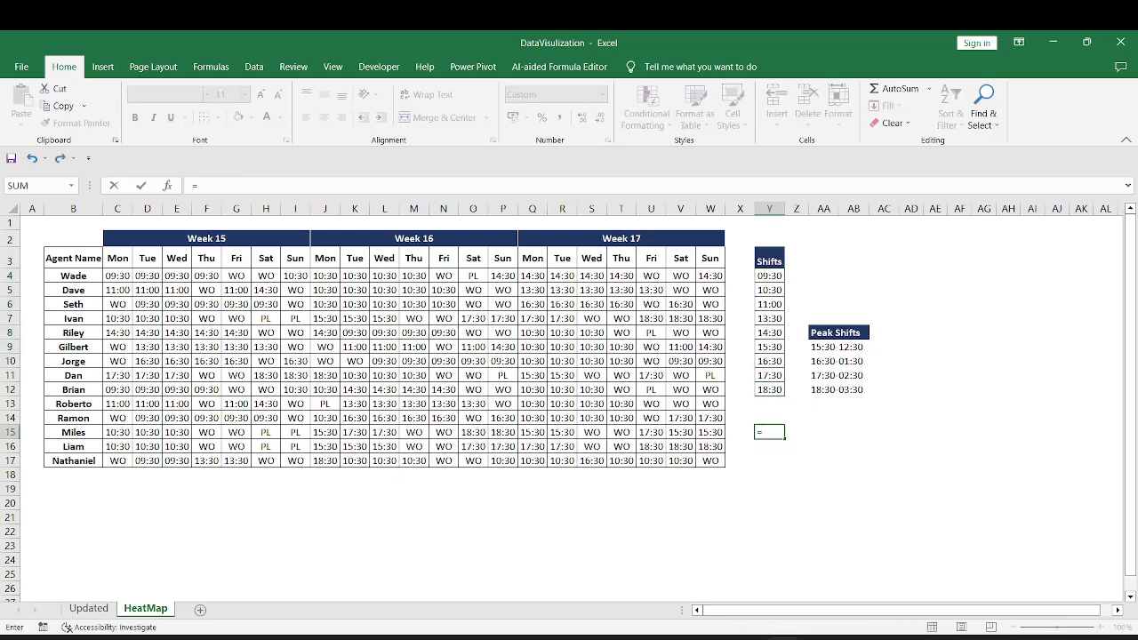
pyautogui.write('min(')
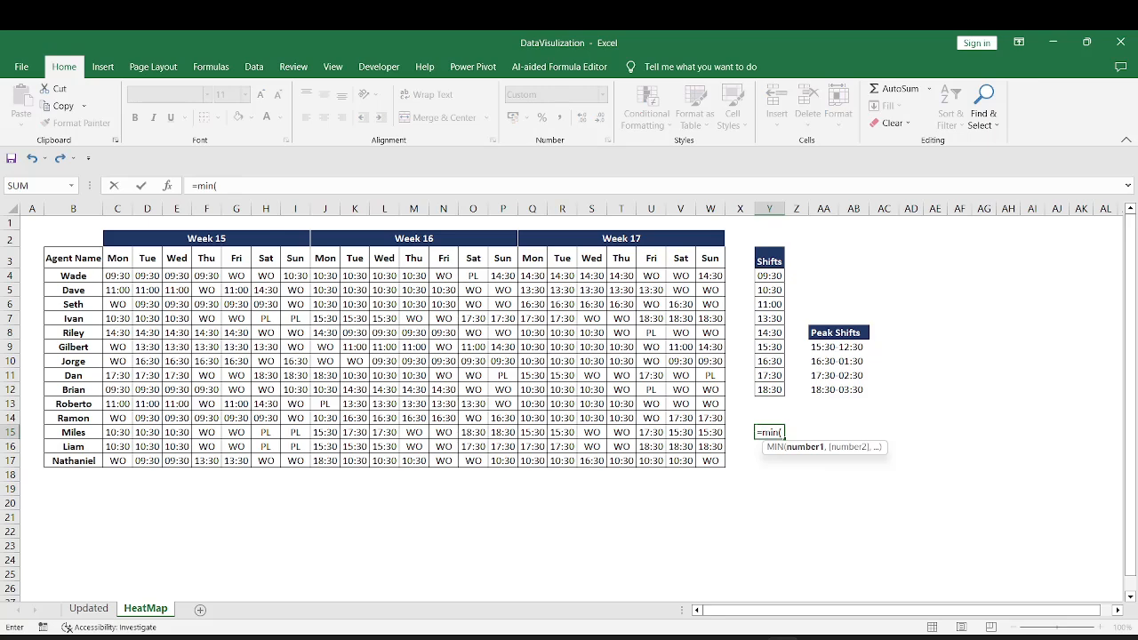
pyautogui.click(109, 278)
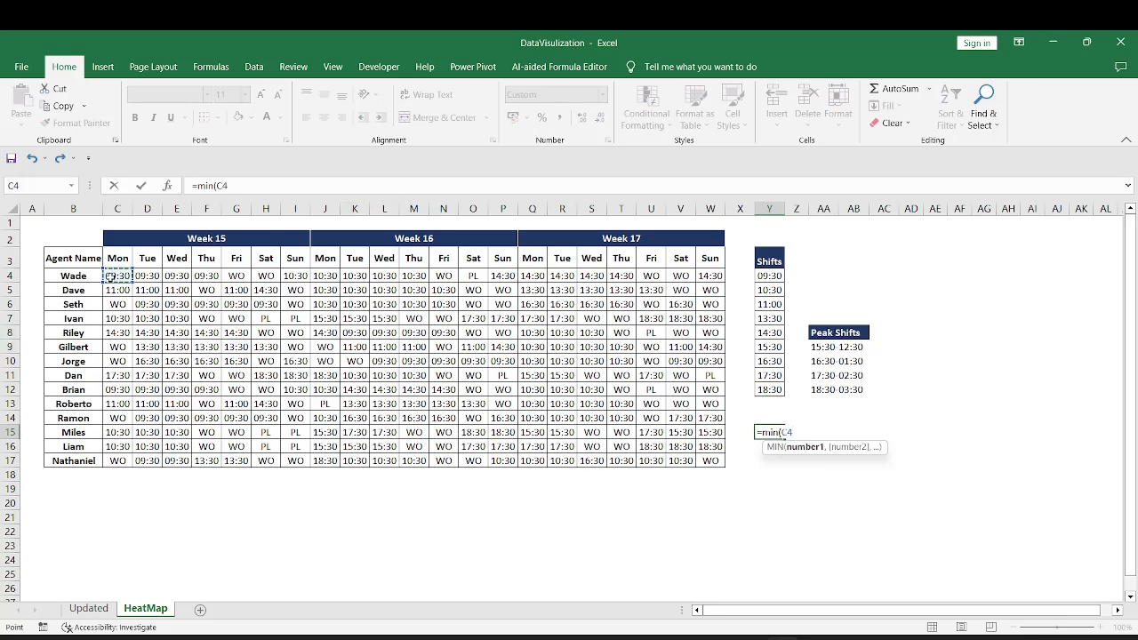
pyautogui.moveTo(110, 277); pyautogui.dragTo(722, 465)
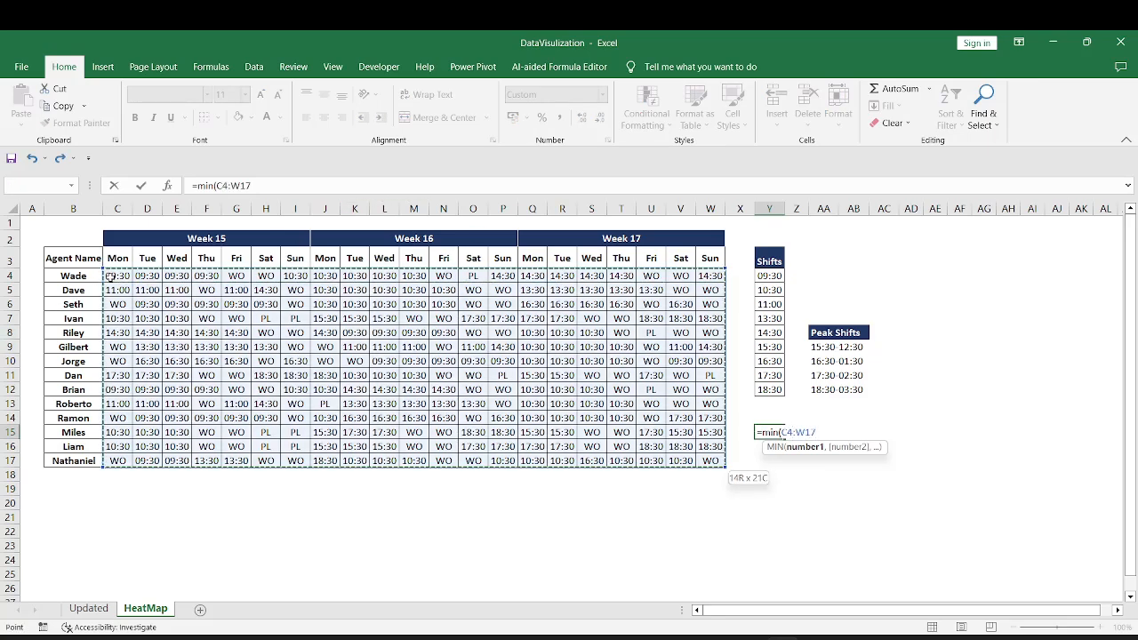
pyautogui.press('Return')
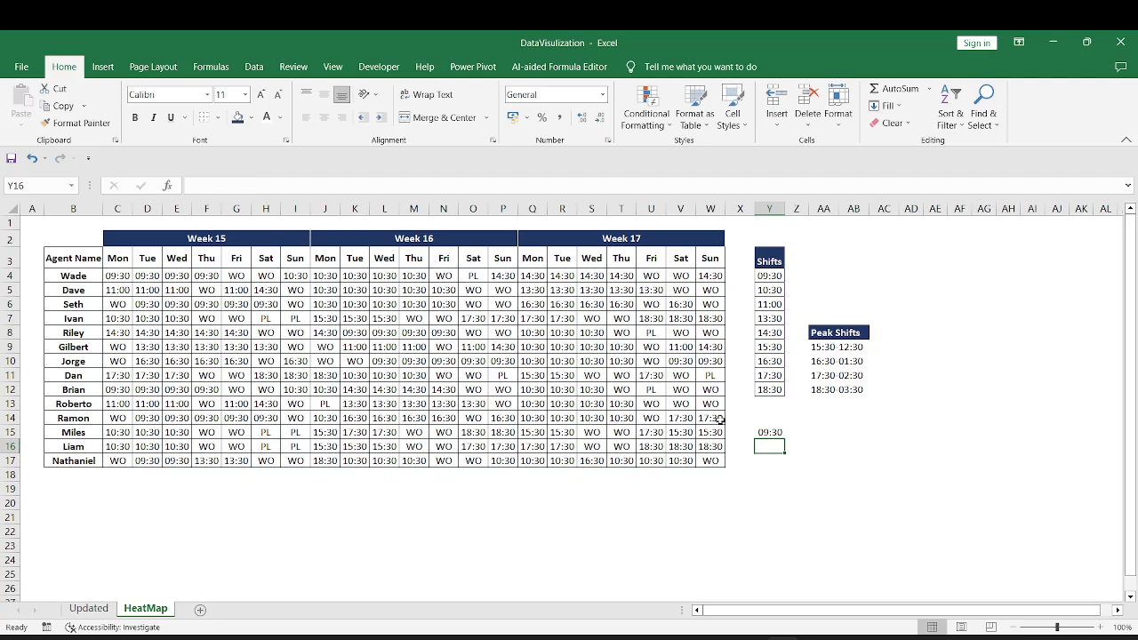
# Calculate the latest shift start in cell Y16 with a MAX formula over the roster range C4:W17
pyautogui.write('=')
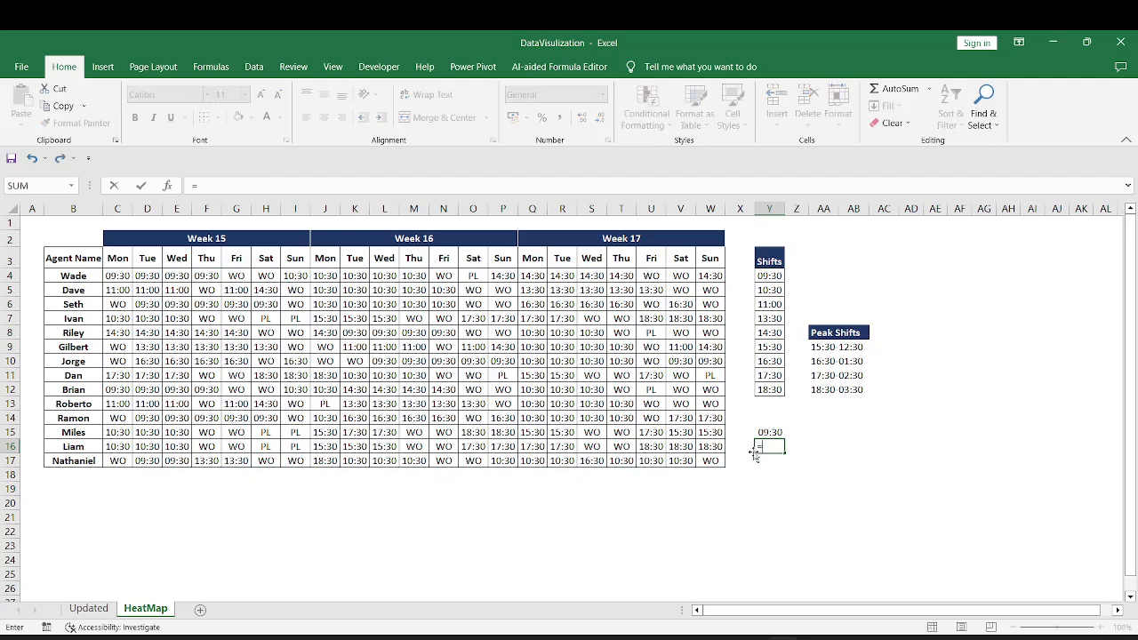
pyautogui.write('max(')
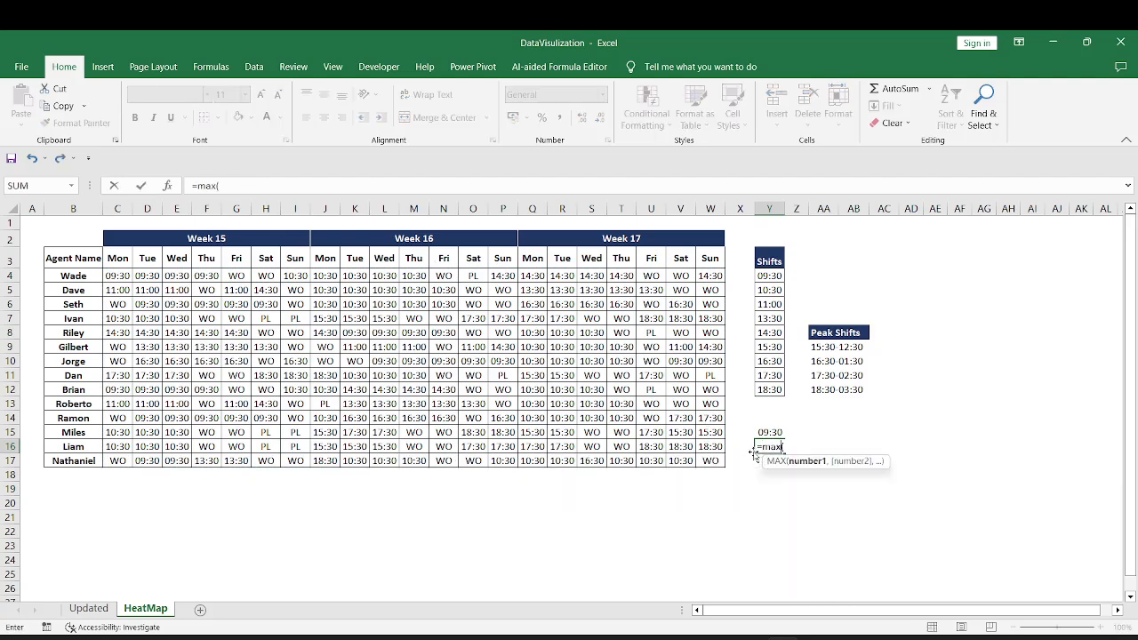
pyautogui.click(107, 275)
pyautogui.hotkey('ctrl', 'shift', 'Right')
pyautogui.hotkey('ctrl', 'shift', 'Down')
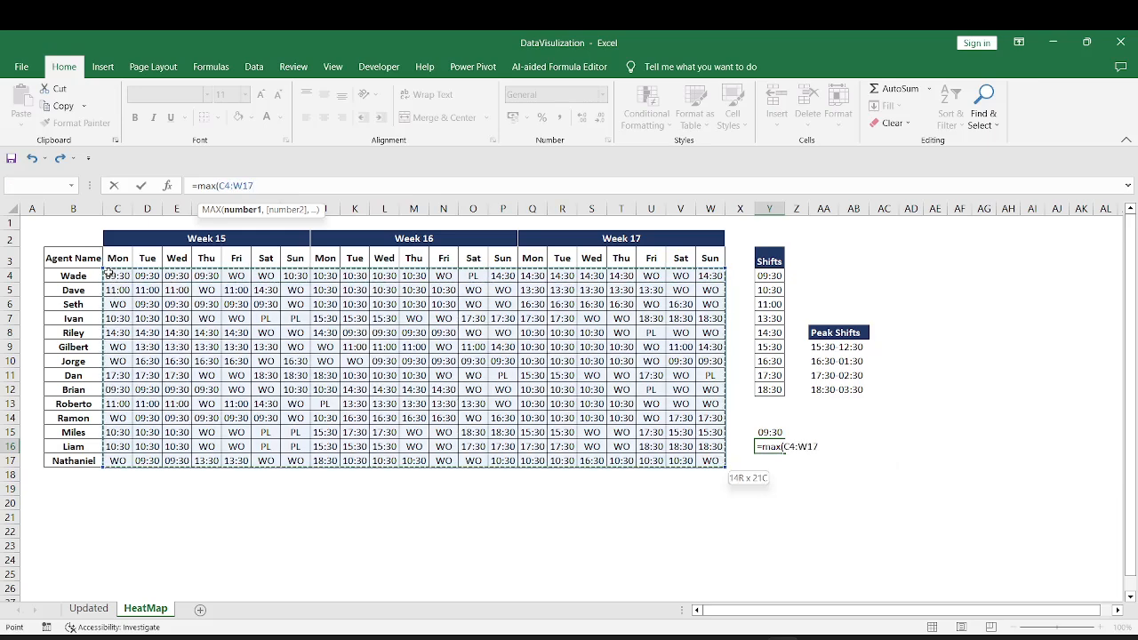
pyautogui.write(')')
pyautogui.press('Return')
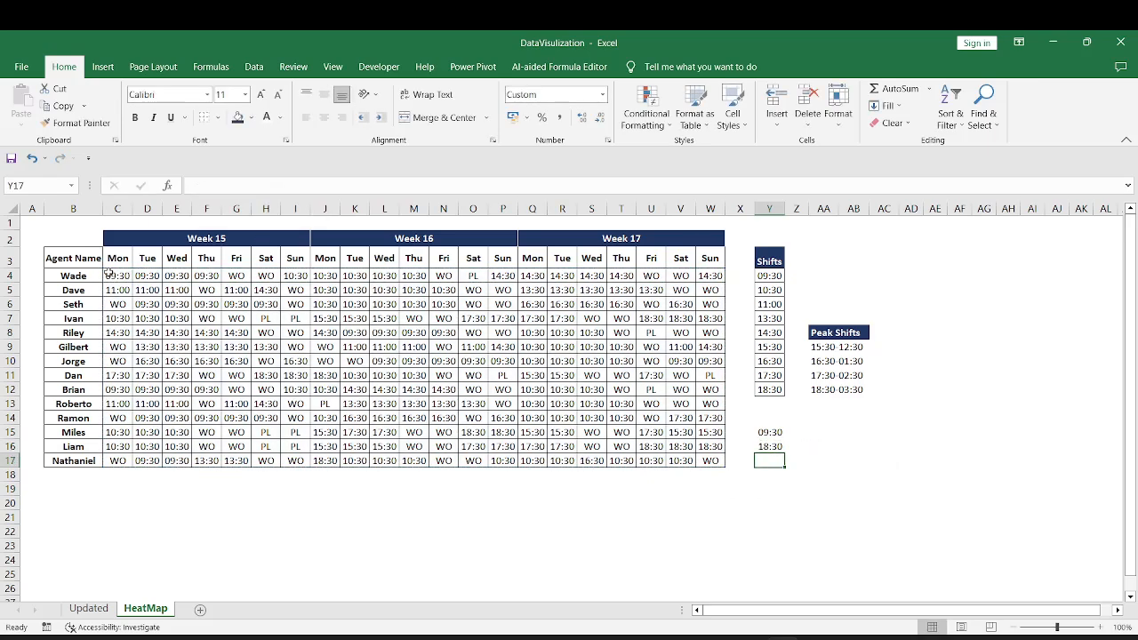
# Compare the calculated earliest and latest starts in Y15:Y16 with the last start time in the Shifts list
pyautogui.click(769, 389)
pyautogui.click(769, 446)
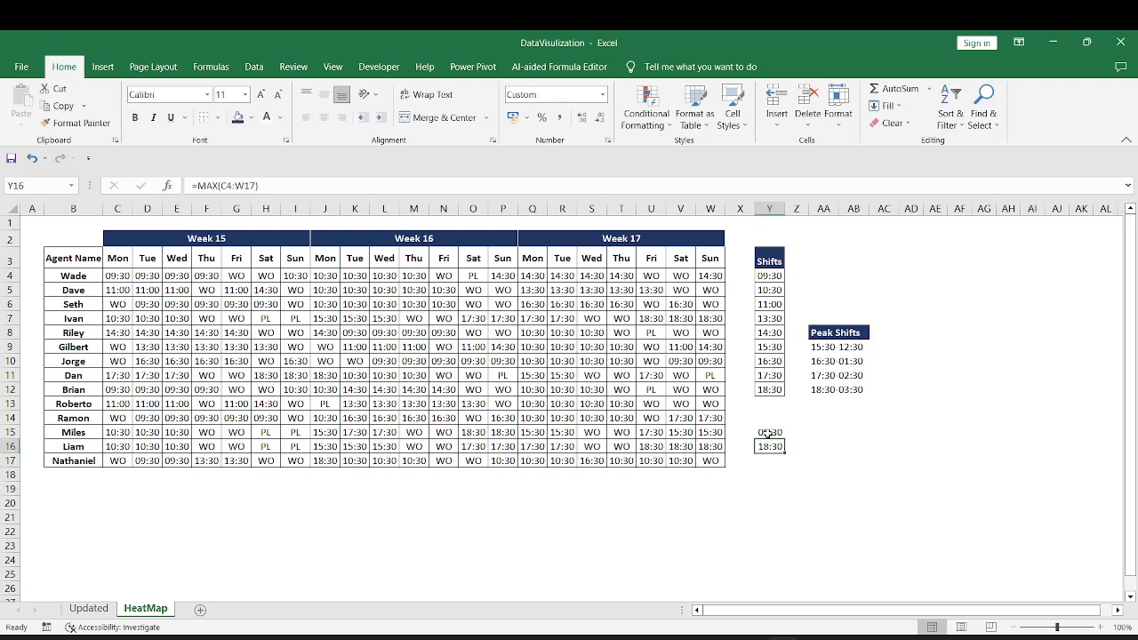
pyautogui.moveTo(769, 433); pyautogui.dragTo(769, 447)
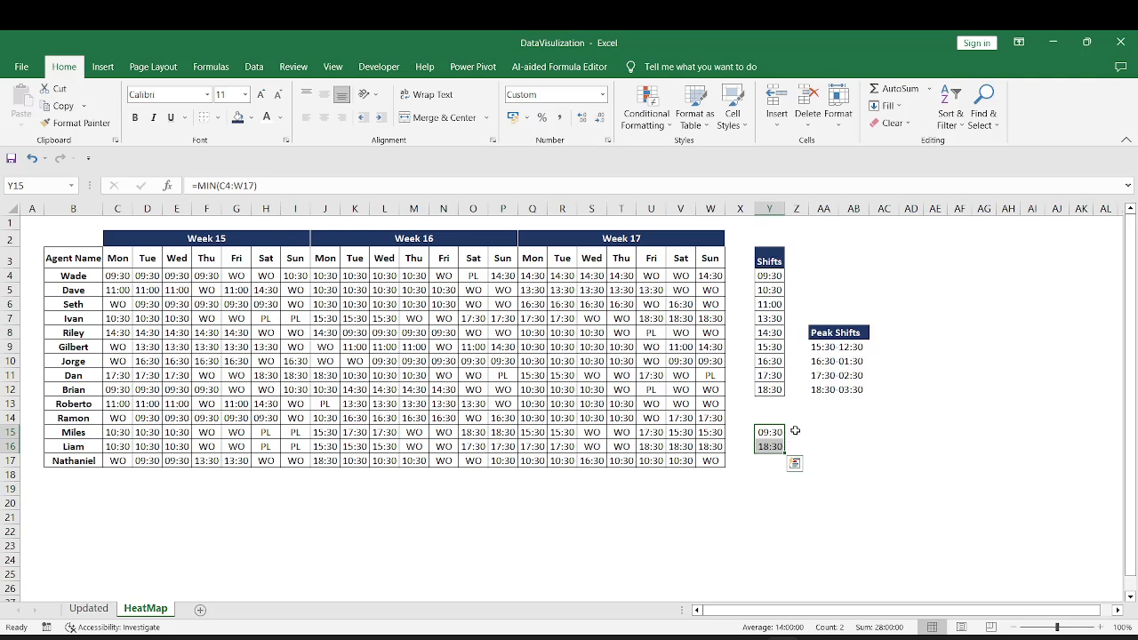
# Apply the Red-White-Blue color scale to the start times in the Shifts list Y4:Y12 and review the resulting shades
pyautogui.click(769, 276)
pyautogui.hotkey('ctrl', 'shift', 'Down')
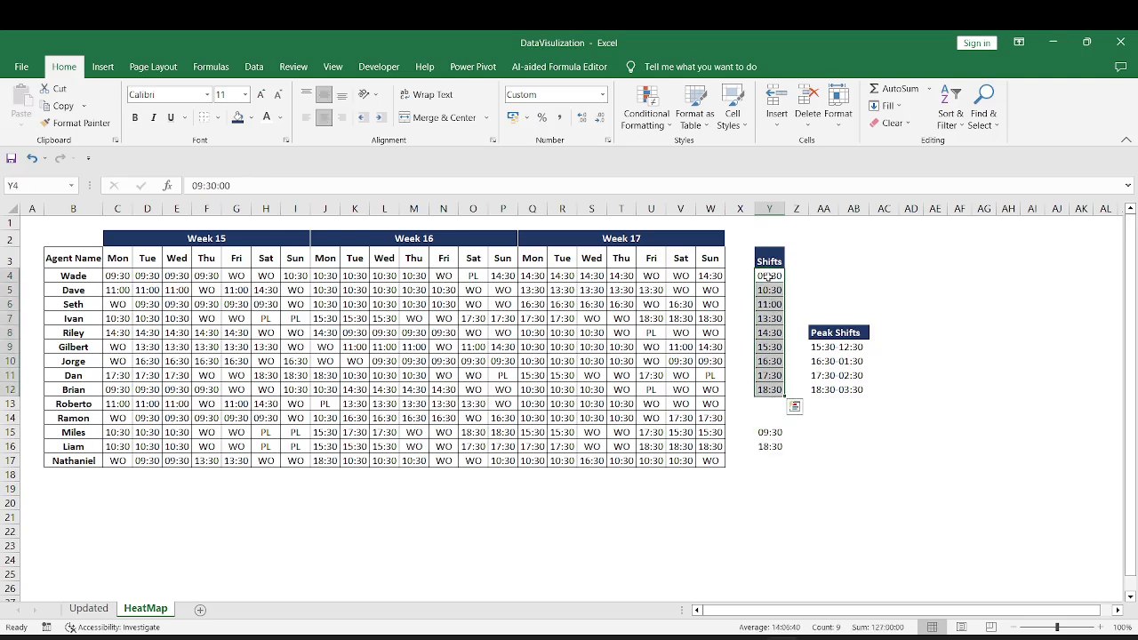
pyautogui.moveTo(768, 276); pyautogui.dragTo(774, 384)
pyautogui.moveTo(772, 274); pyautogui.dragTo(766, 388)
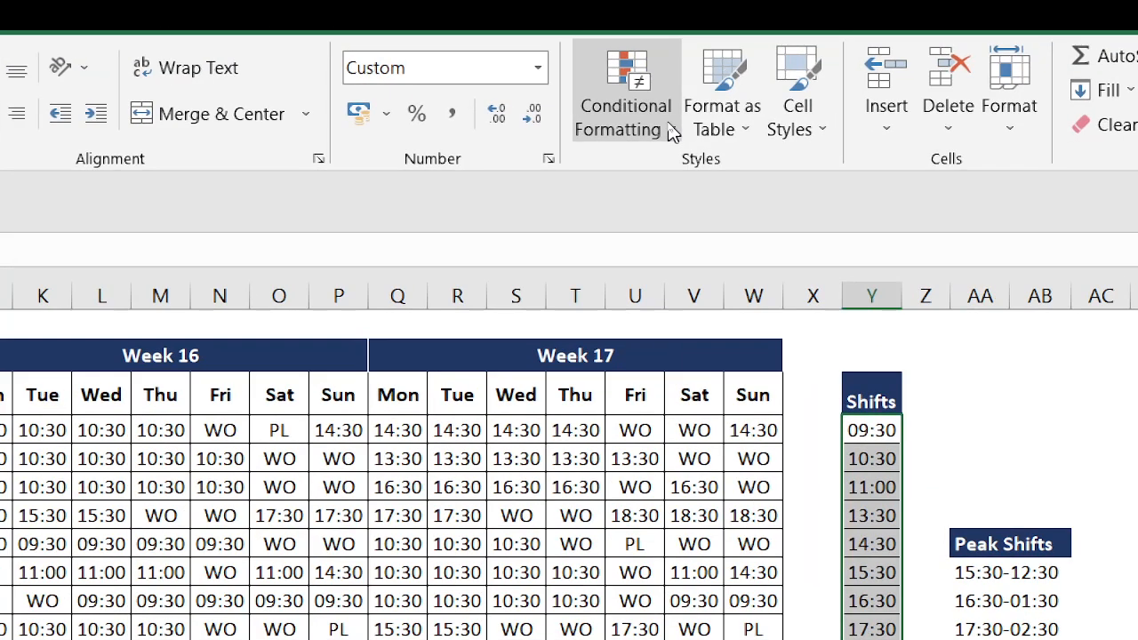
pyautogui.click(669, 126)
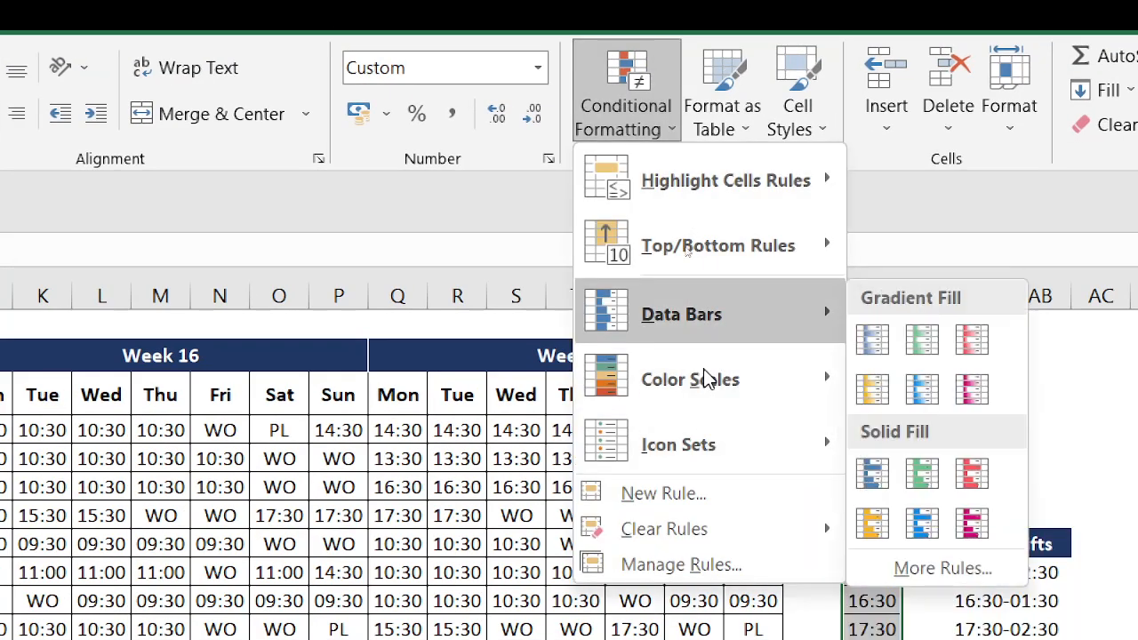
pyautogui.moveTo(707, 395)
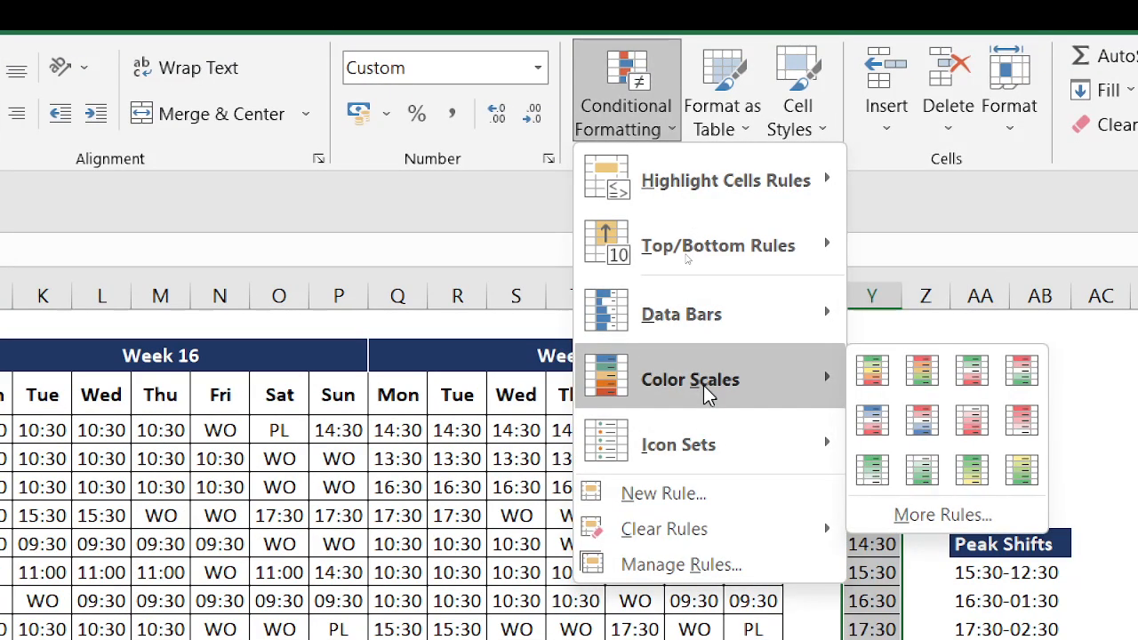
pyautogui.click(922, 419)
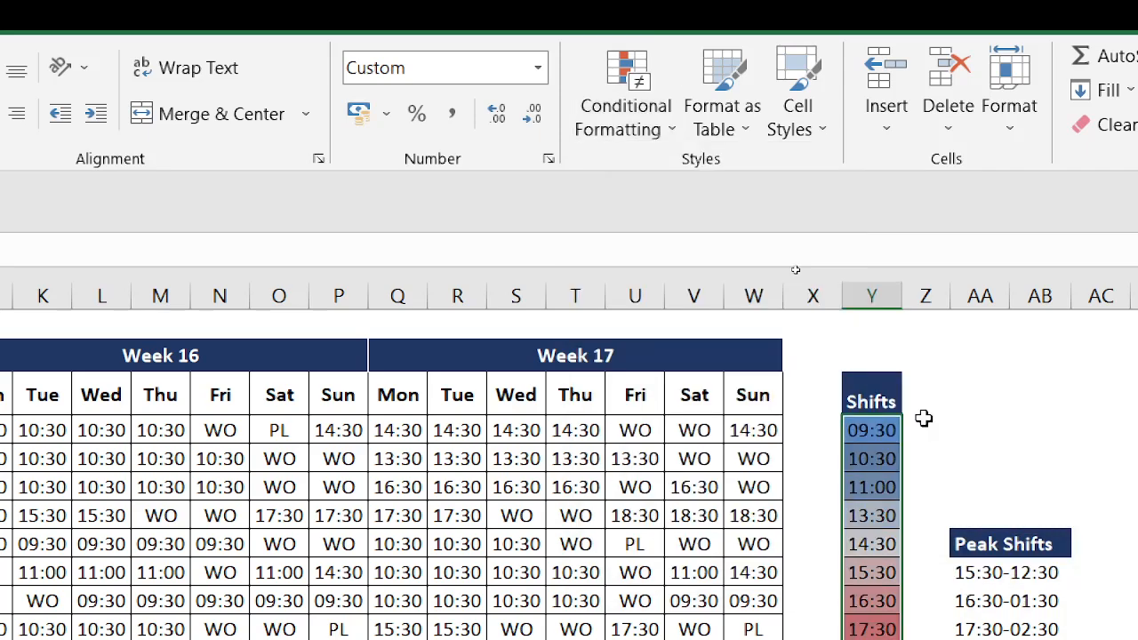
pyautogui.scroll(-2, 947, 450)
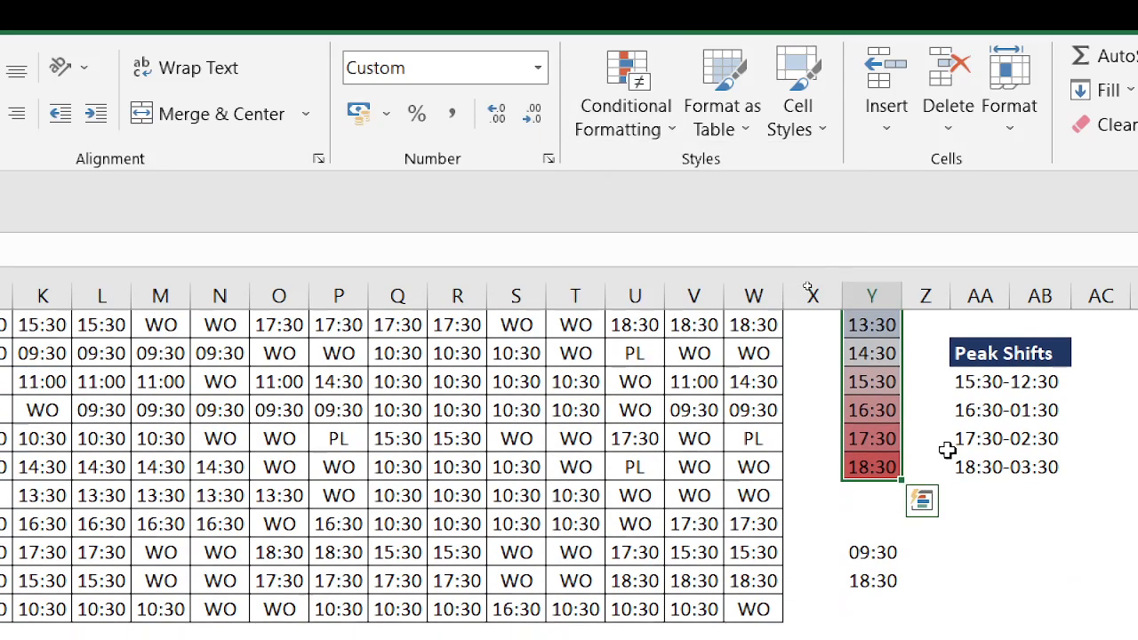
pyautogui.scroll(2, 940, 451)
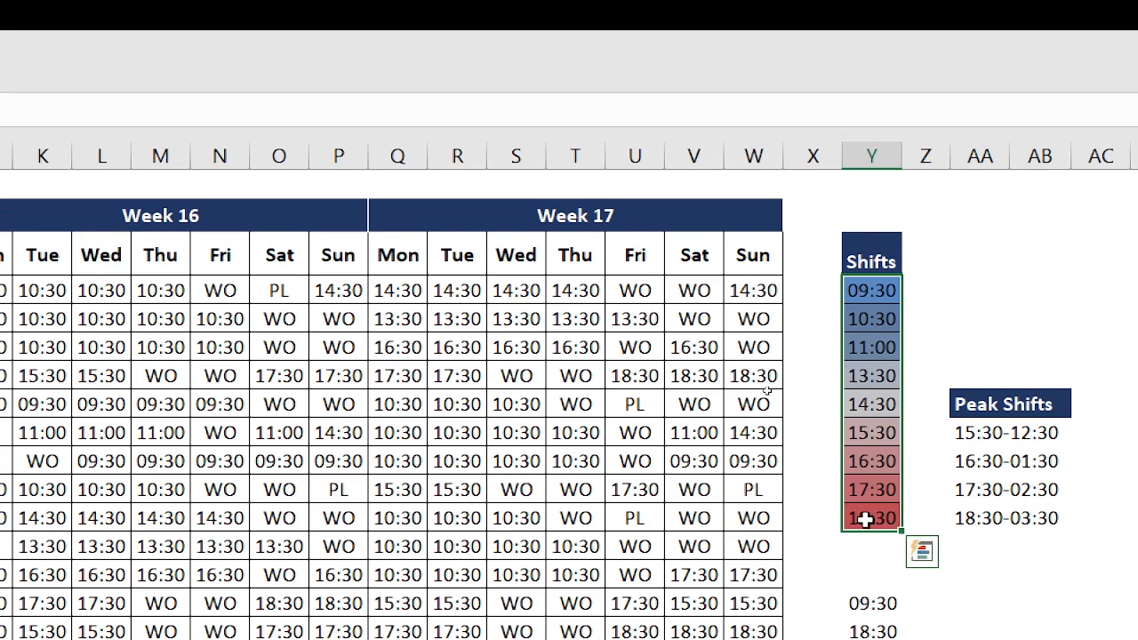
pyautogui.hscroll(1, 877, 403)
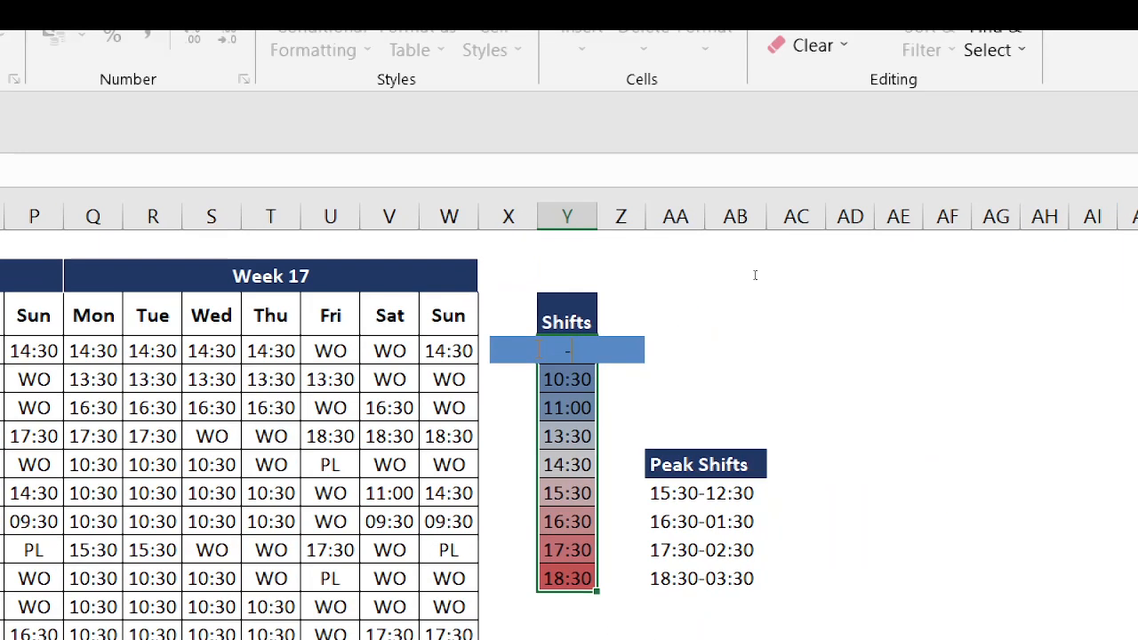
# Apply the Red-White-Green color scale to the full roster range C4:W17
pyautogui.click(110, 276)
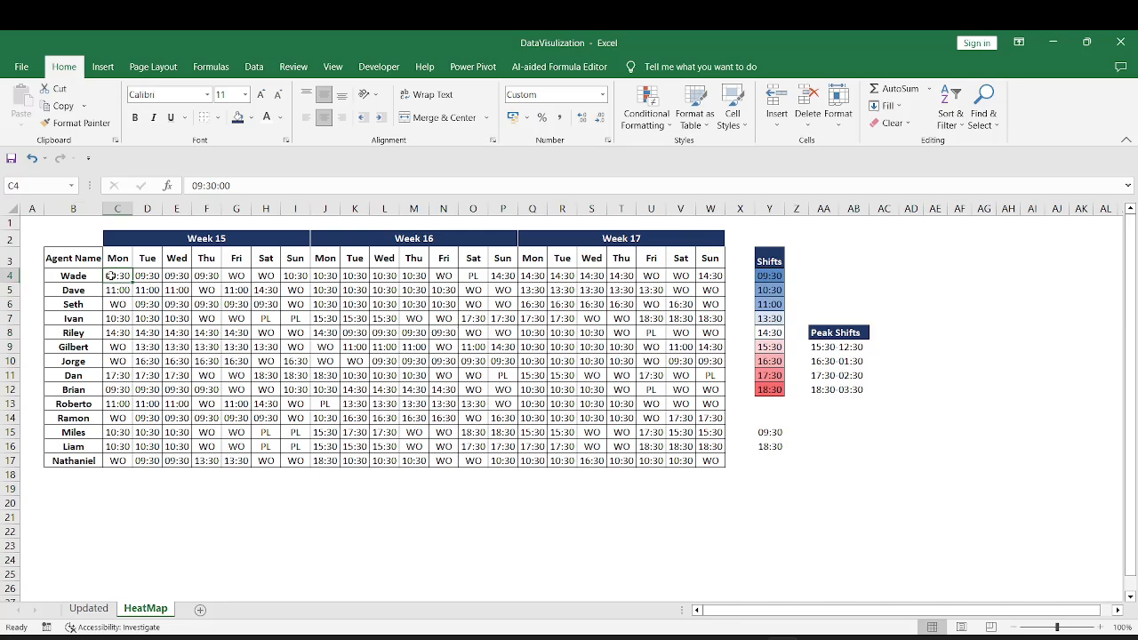
pyautogui.hotkey('ctrl', 'shift', 'Right')
pyautogui.hotkey('ctrl', 'shift', 'Down')
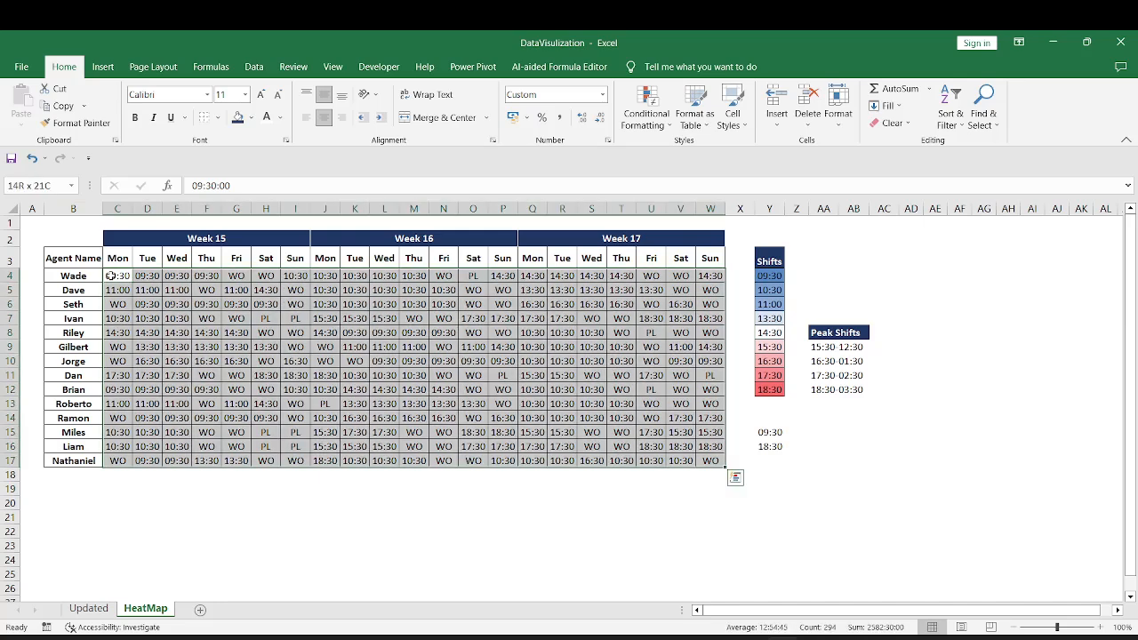
pyautogui.click(646, 120)
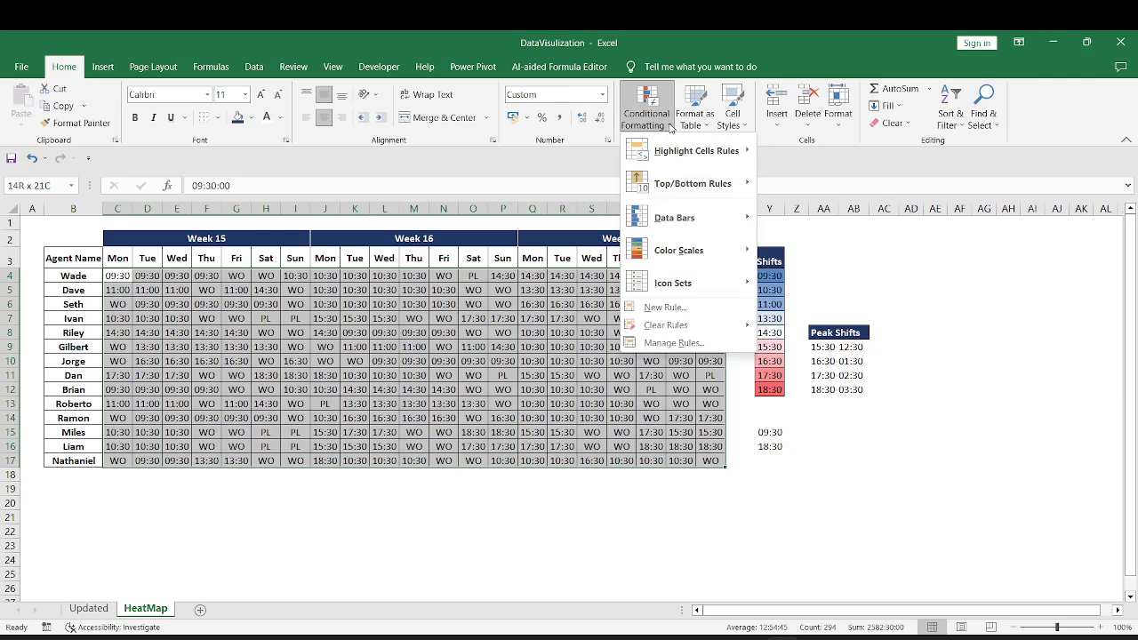
pyautogui.moveTo(678, 254)
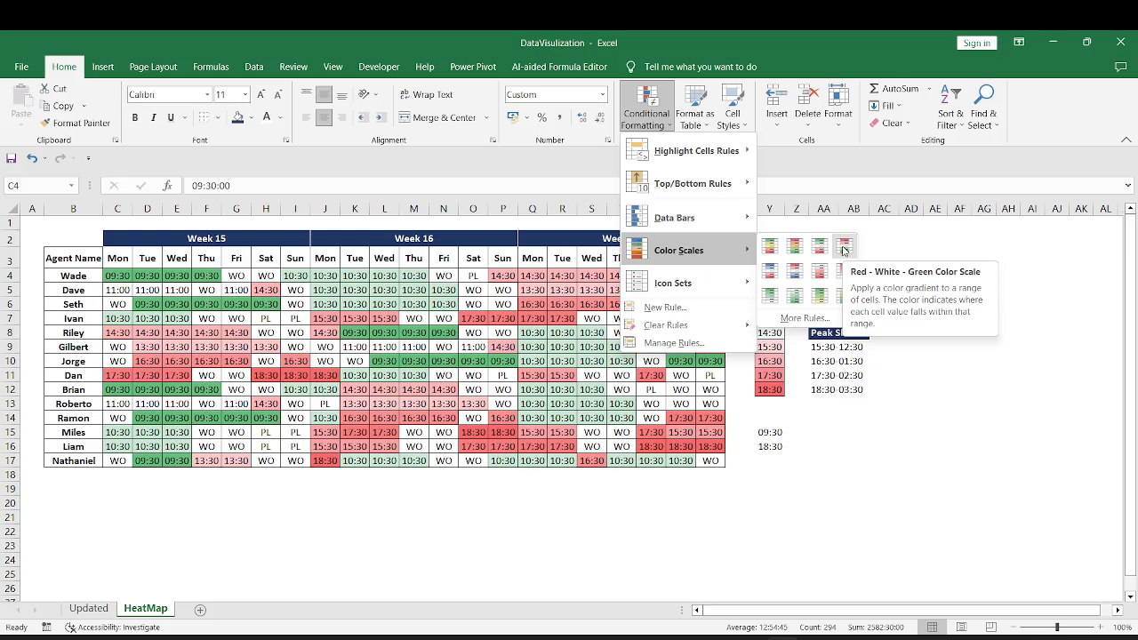
pyautogui.click(843, 249)
# Try the Red-White-Green and Red-Yellow-Green color scales on the Shifts list Y4:Y12
pyautogui.moveTo(769, 276); pyautogui.dragTo(770, 389)
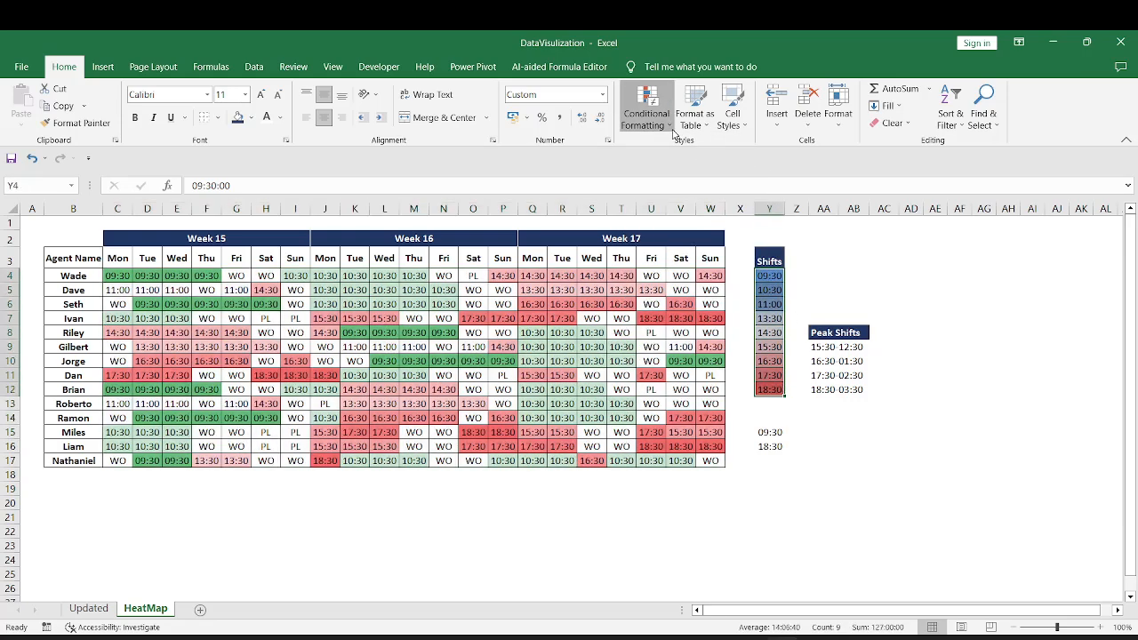
pyautogui.click(646, 114)
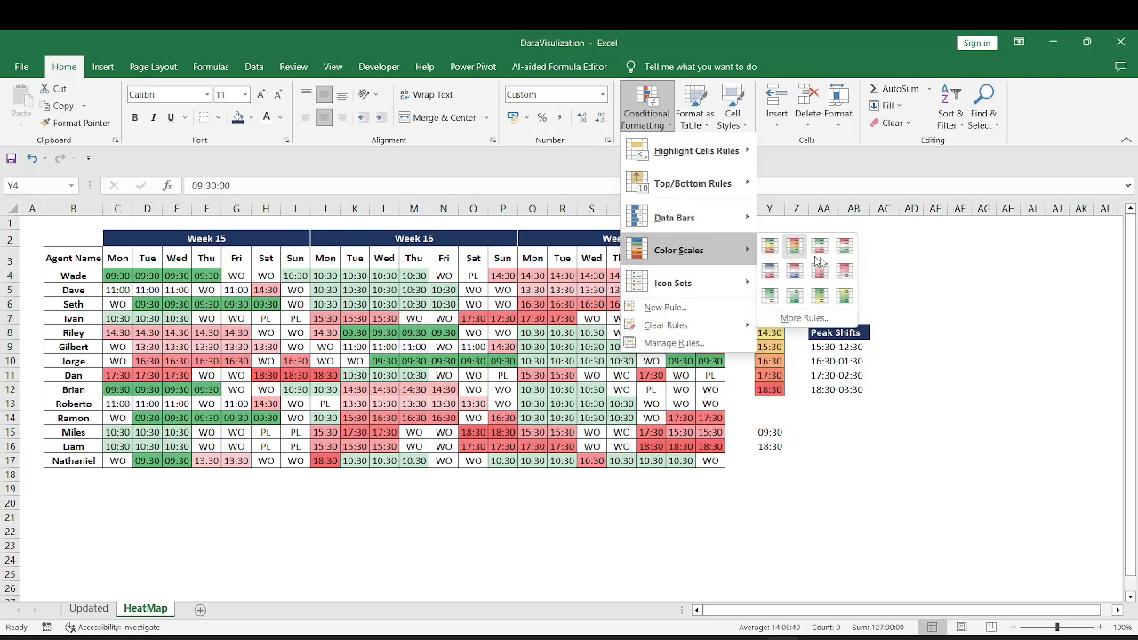
pyautogui.click(816, 250)
pyautogui.click(771, 276)
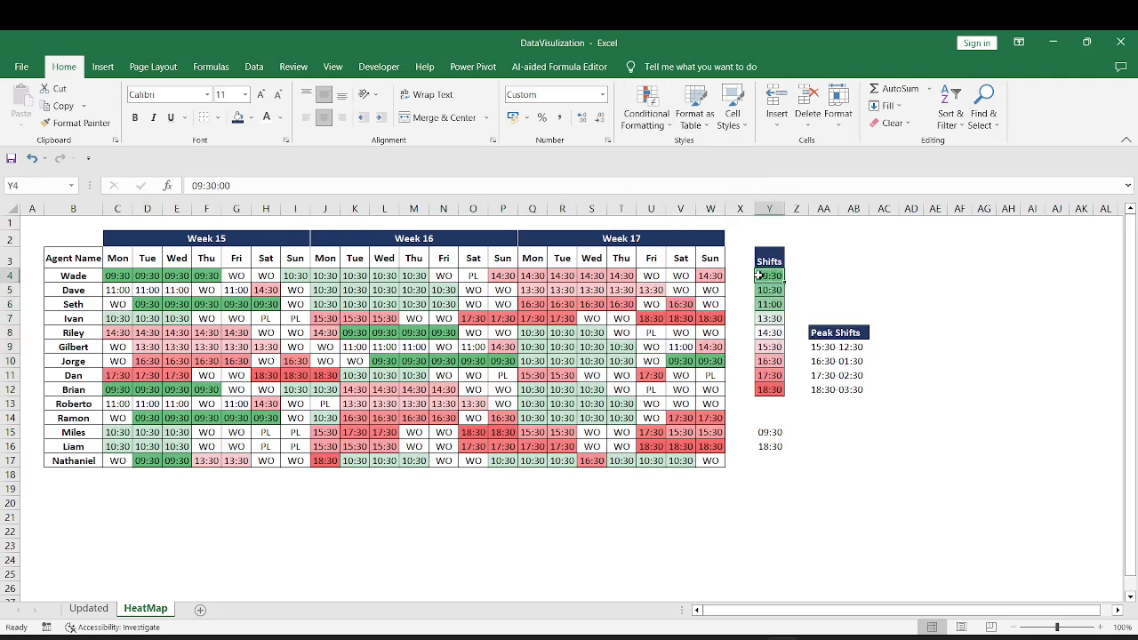
pyautogui.click(762, 391)
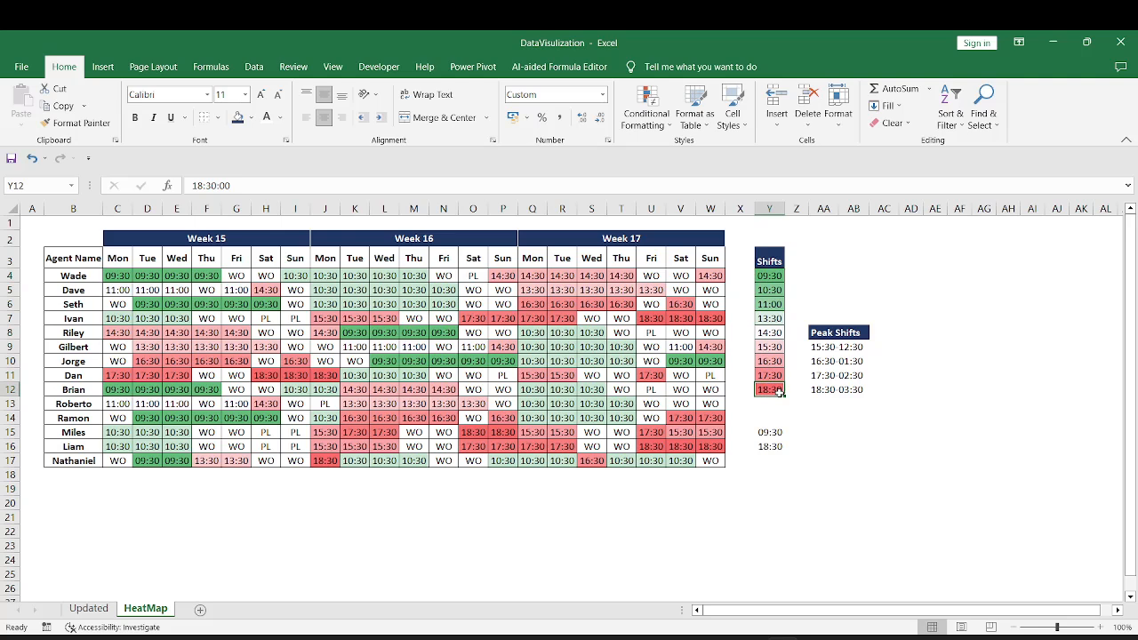
pyautogui.moveTo(769, 277); pyautogui.dragTo(771, 389)
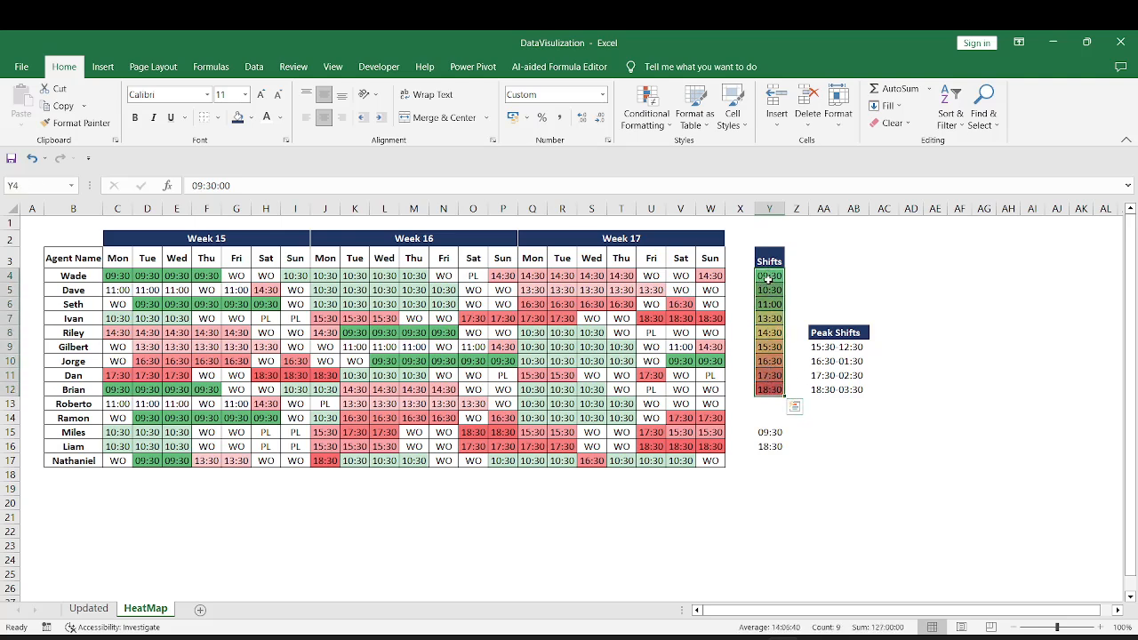
# Apply the Green-Yellow-Red color scale to both the roster range C4:W17 and the Shifts list Y4:Y12
pyautogui.click(110, 276)
pyautogui.hotkey('ctrl', 'shift', 'Right')
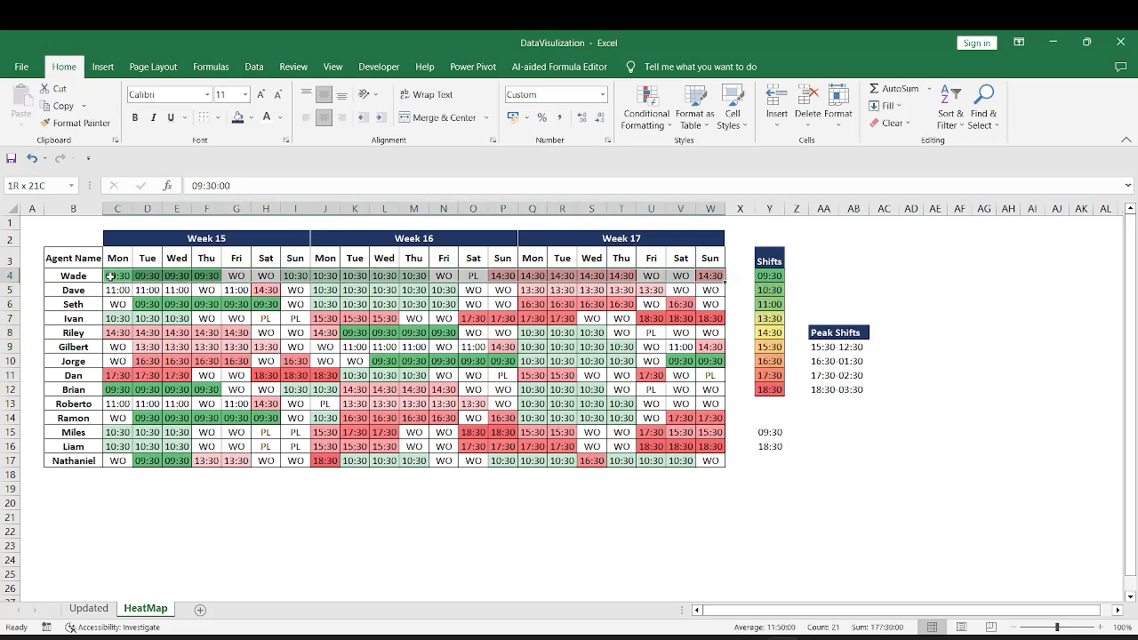
pyautogui.hotkey('ctrl', 'shift', 'Down')
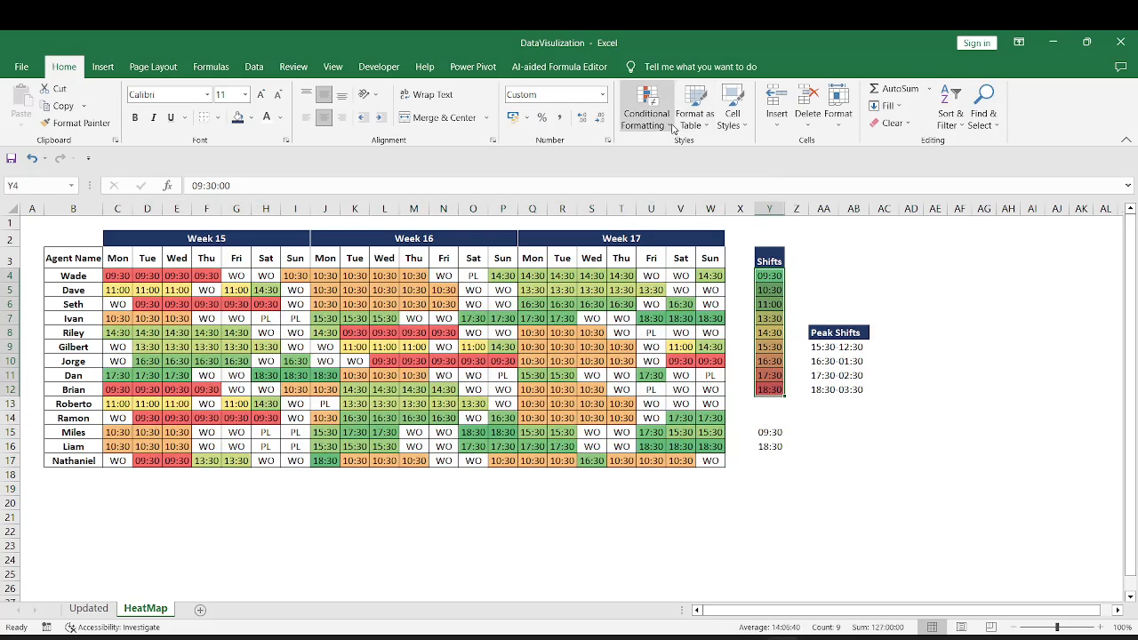
pyautogui.click(672, 126)
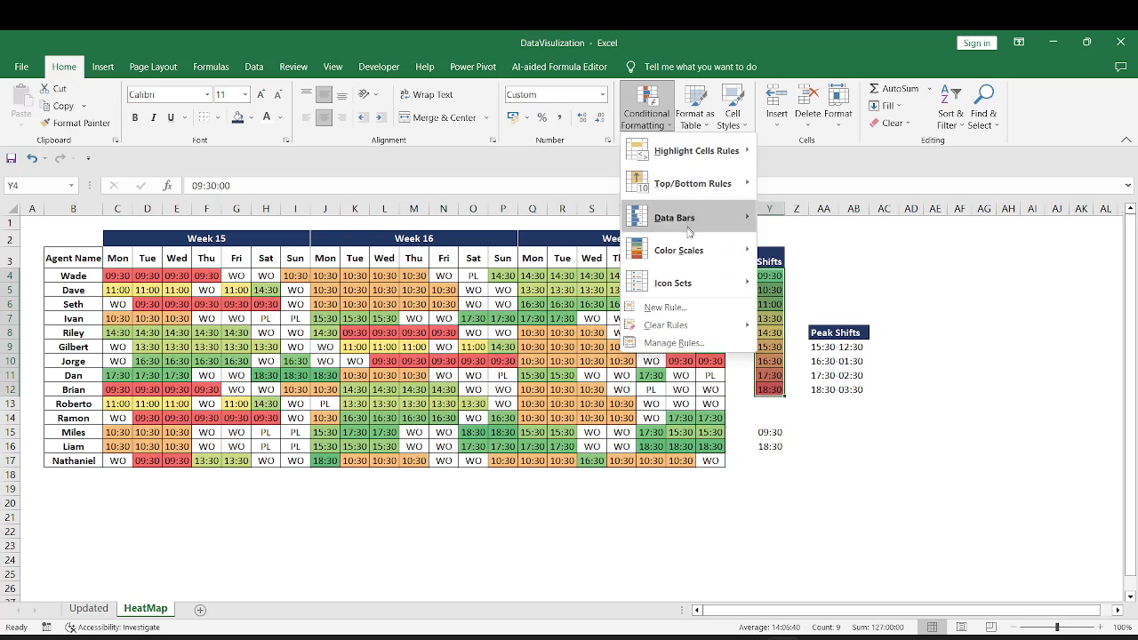
pyautogui.moveTo(696, 254)
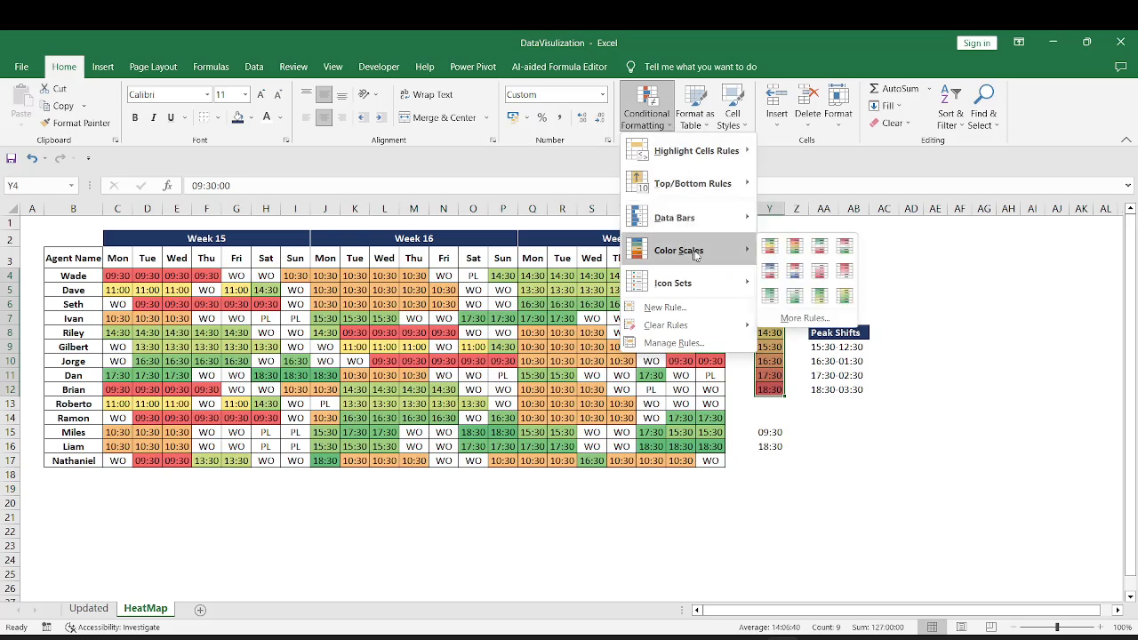
pyautogui.click(769, 248)
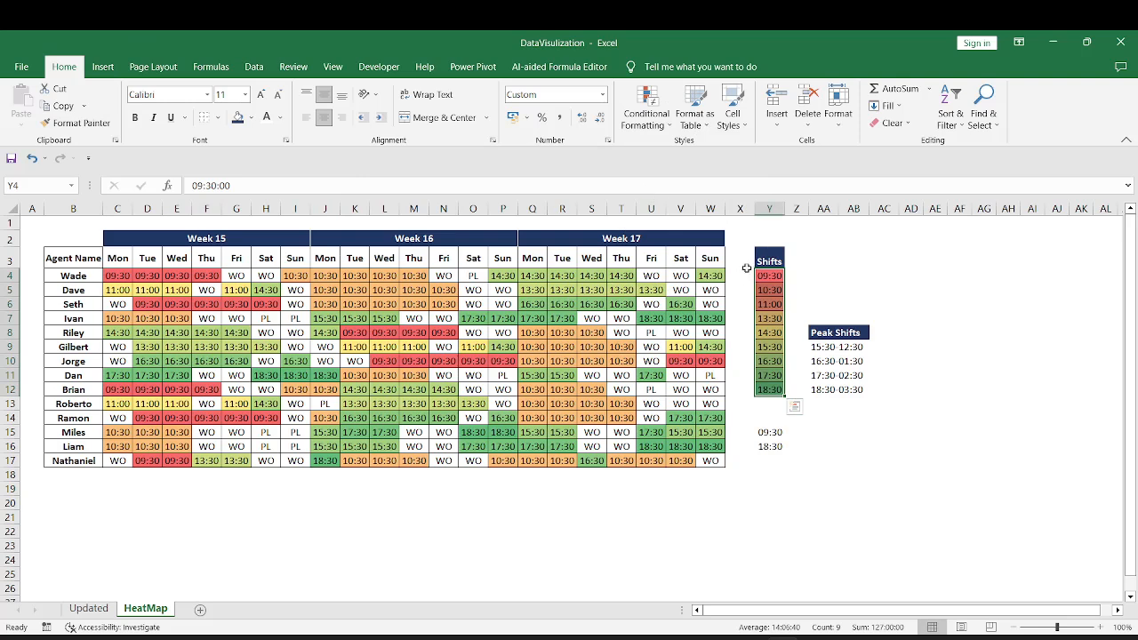
# Compare the colours of the first, last and peak start times in the Shifts list with those across the roster
pyautogui.click(776, 276)
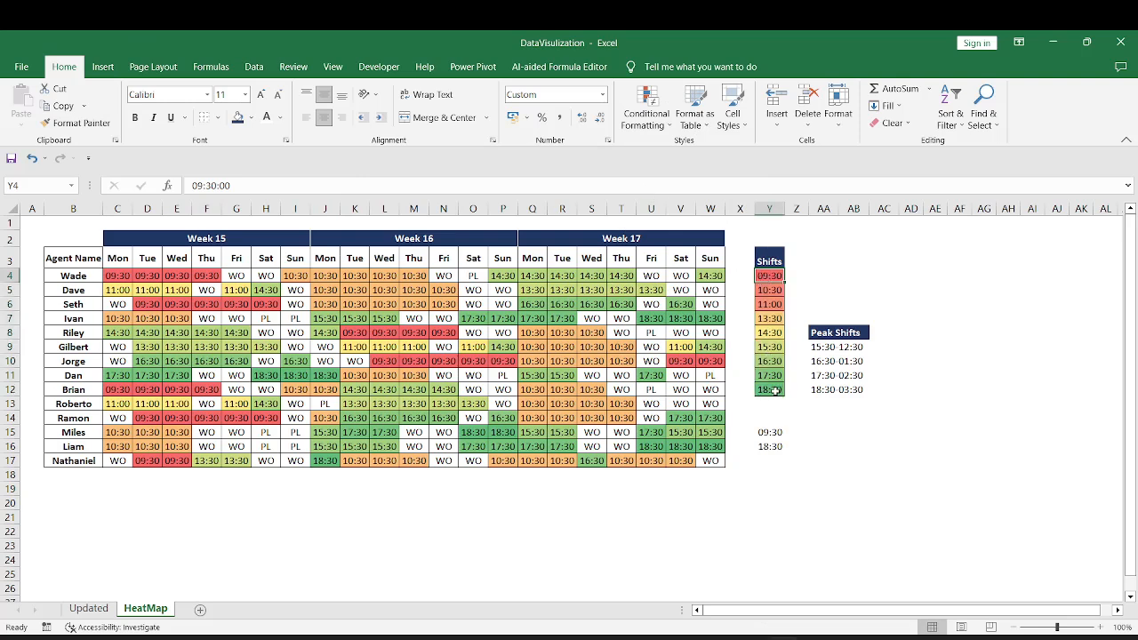
pyautogui.moveTo(770, 389)
pyautogui.mouseDown()
pyautogui.moveTo(773, 277)
pyautogui.moveTo(771, 390)
pyautogui.mouseUp()
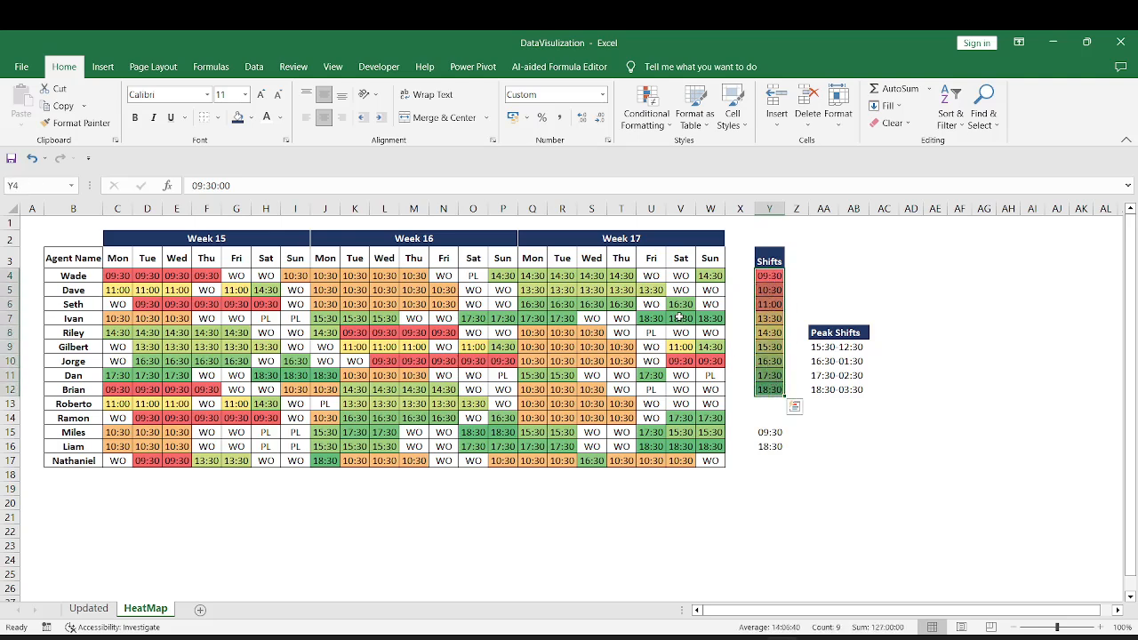
pyautogui.moveTo(118, 275); pyautogui.dragTo(710, 463)
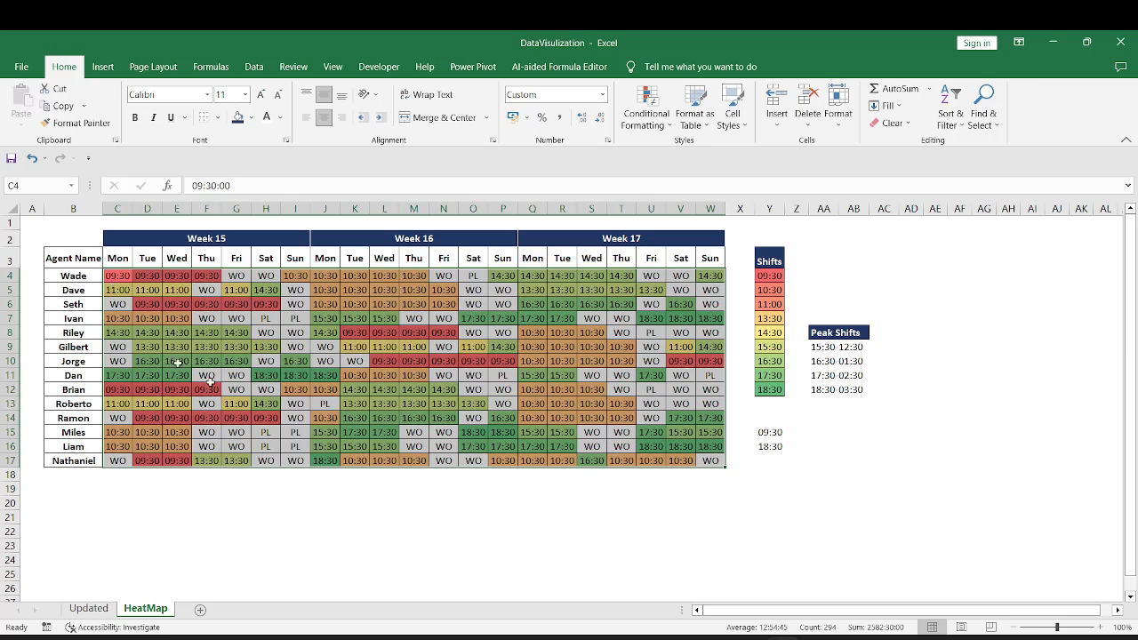
pyautogui.moveTo(772, 347); pyautogui.dragTo(773, 388)
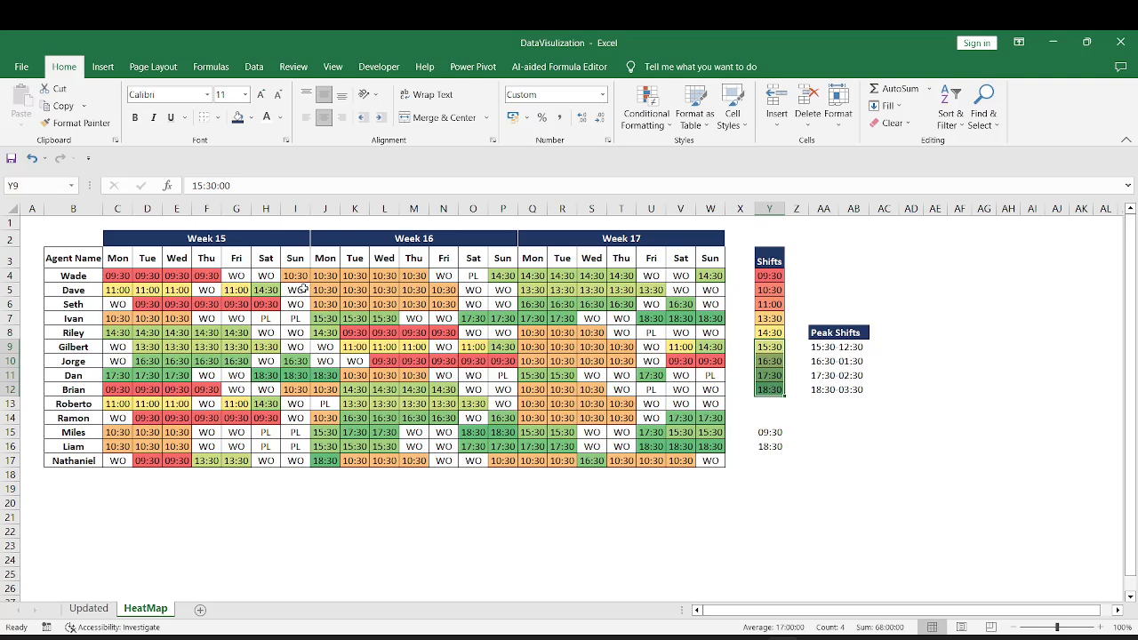
# Check how the WO and PL entries are shaded within the roster range C4:W17
pyautogui.moveTo(302, 290); pyautogui.dragTo(298, 332)
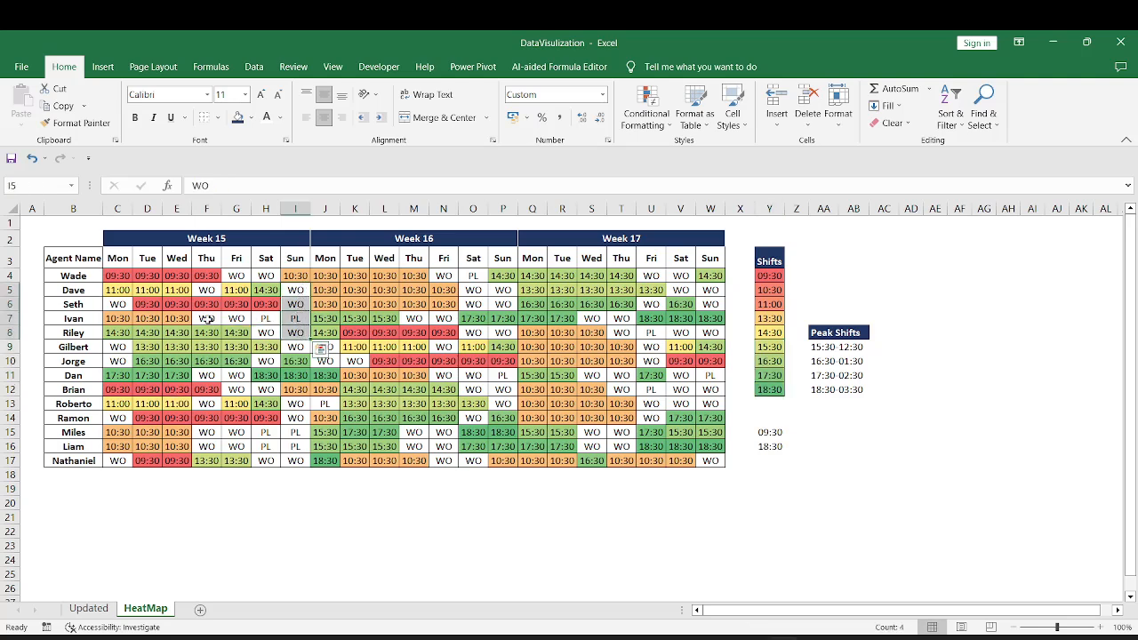
pyautogui.moveTo(207, 318); pyautogui.dragTo(297, 319)
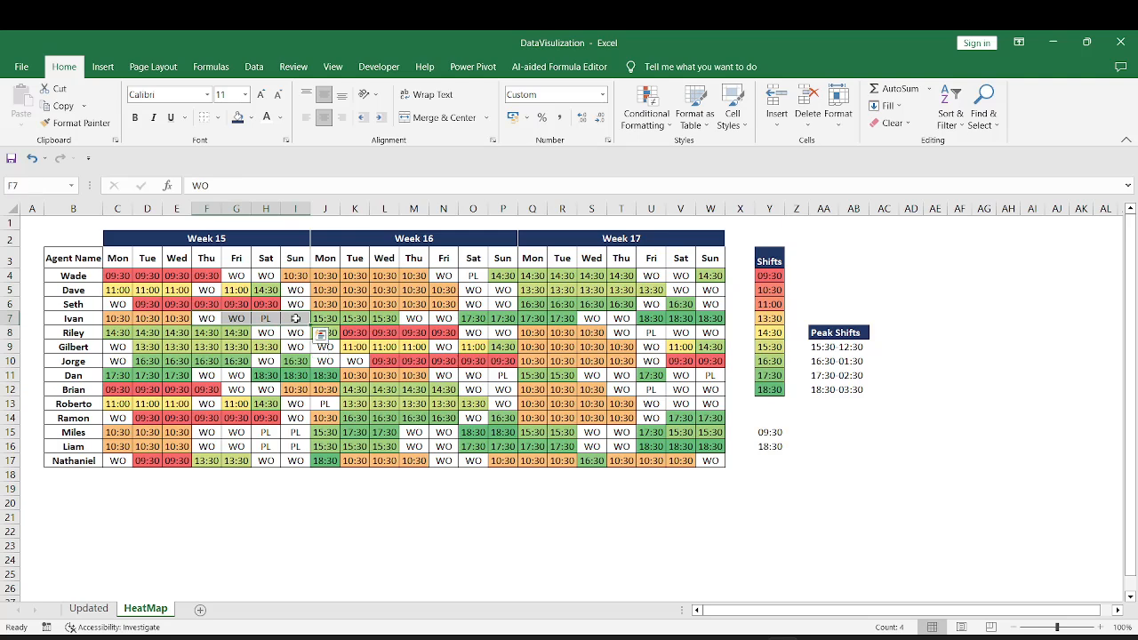
pyautogui.moveTo(440, 276); pyautogui.dragTo(233, 275)
pyautogui.moveTo(117, 276); pyautogui.dragTo(714, 464)
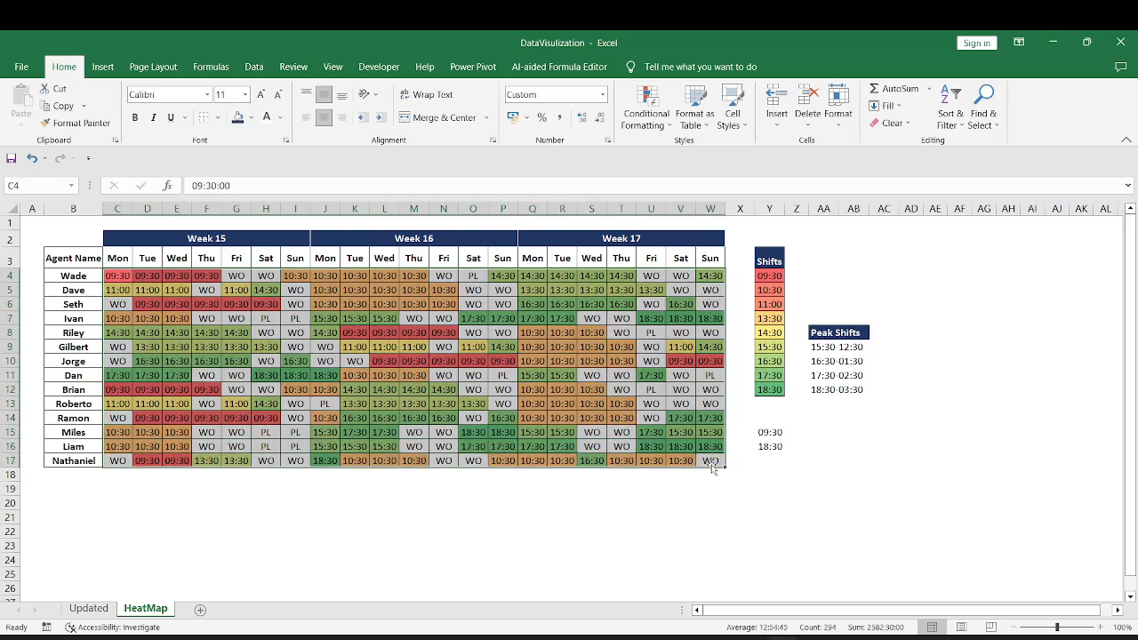
pyautogui.click(711, 291)
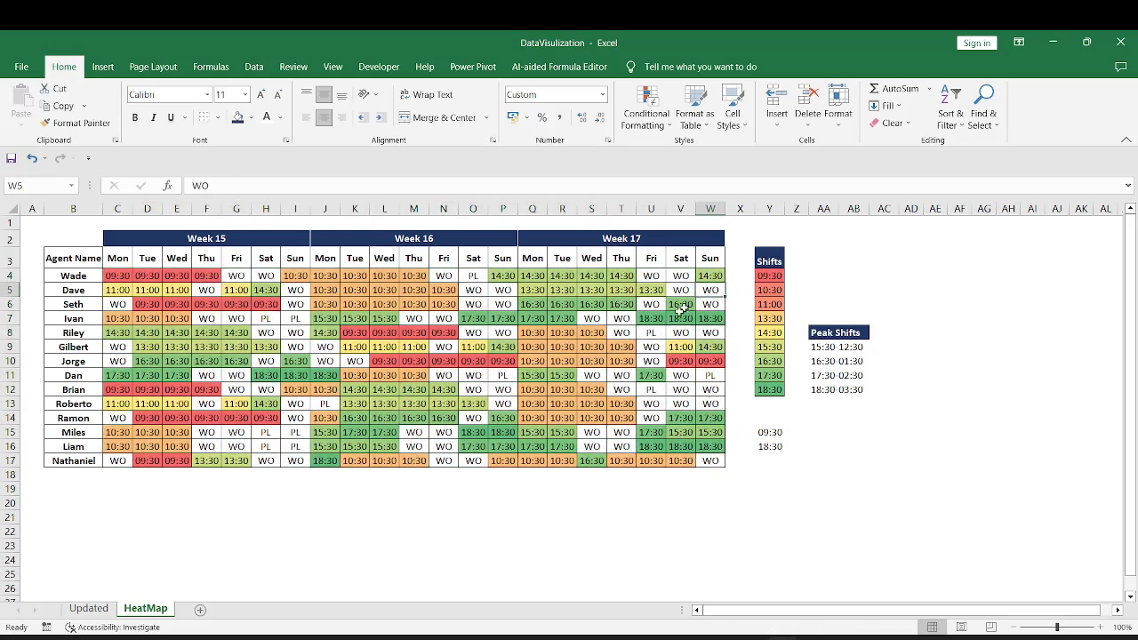
pyautogui.click(650, 332)
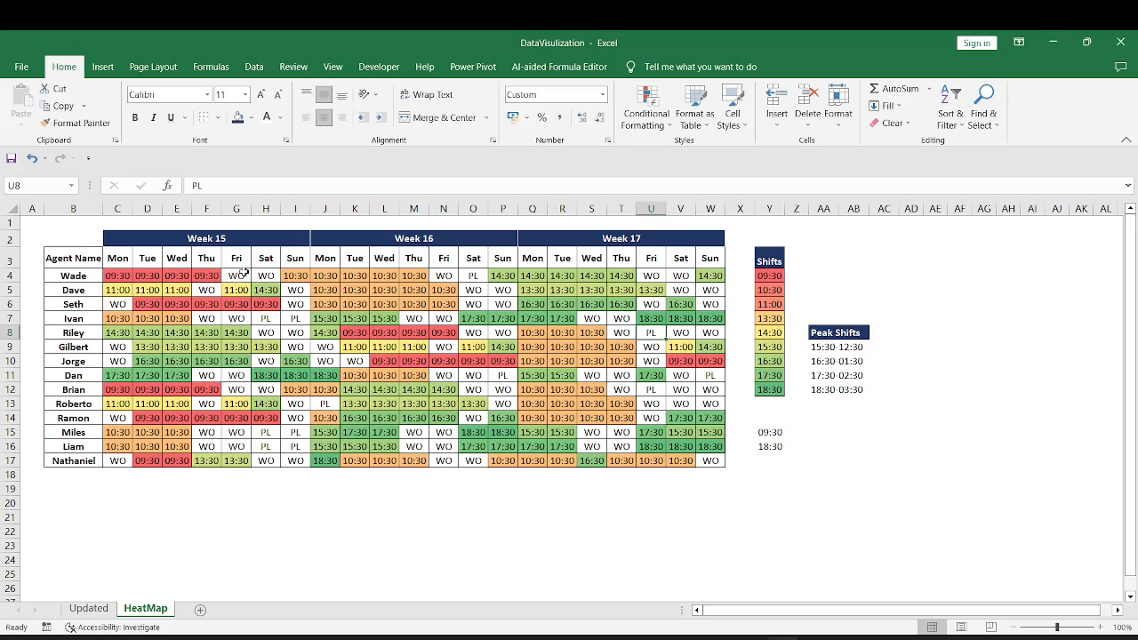
pyautogui.click(296, 317)
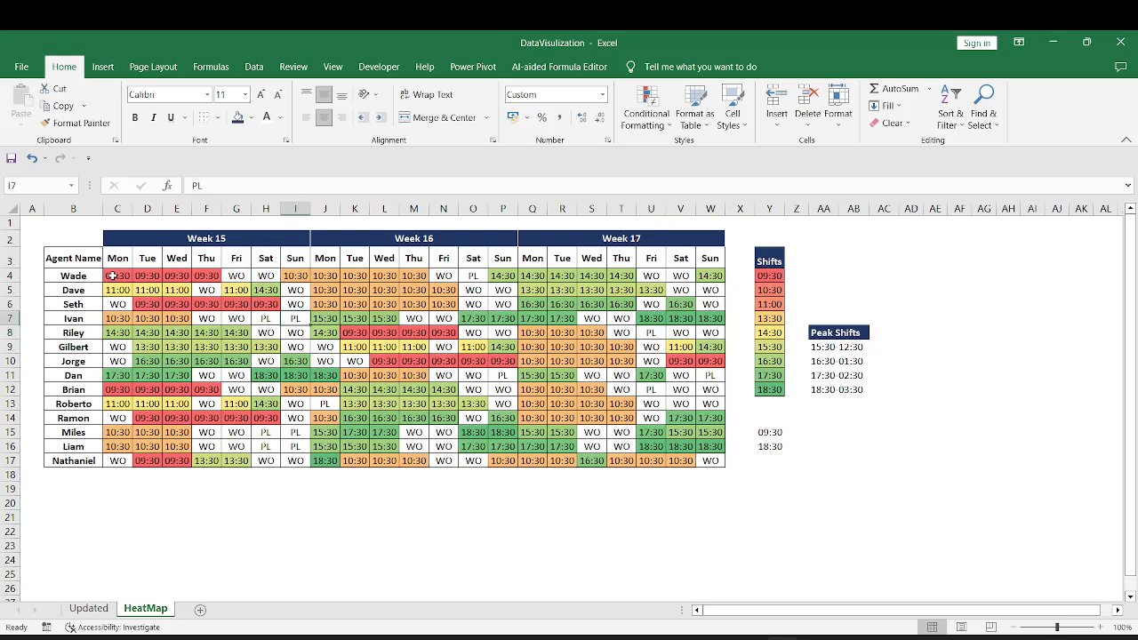
# Start a new conditional formatting rule on the roster range C4:W17 for cells equal to the WO entry in U10
pyautogui.moveTo(112, 276); pyautogui.dragTo(605, 339)
pyautogui.moveTo(692, 411); pyautogui.dragTo(709, 461)
pyautogui.click(669, 129)
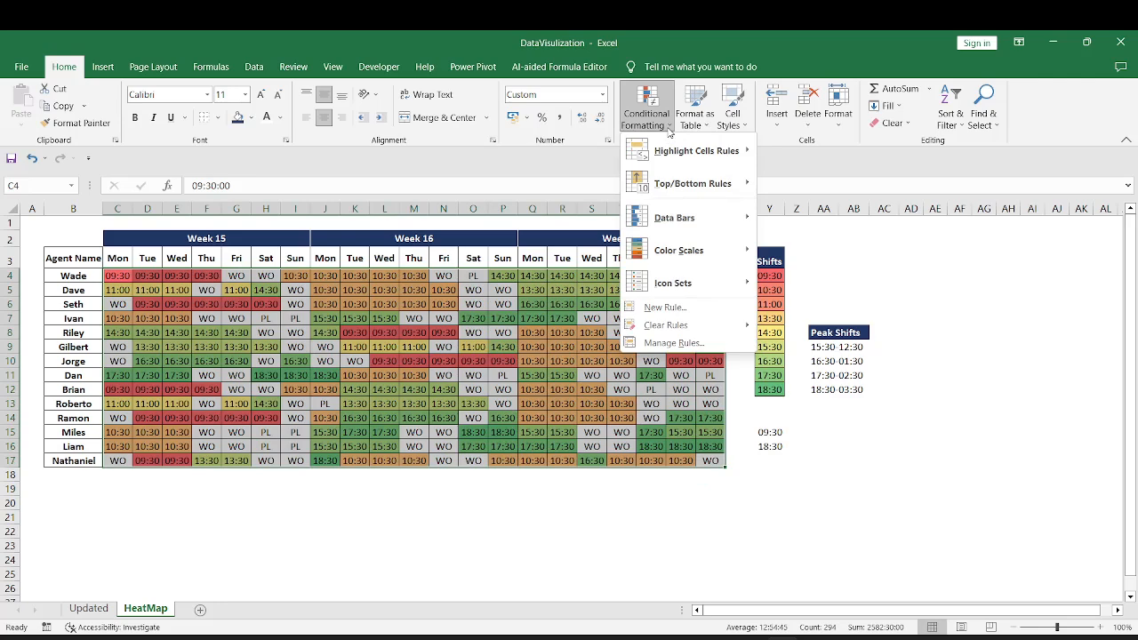
pyautogui.click(696, 344)
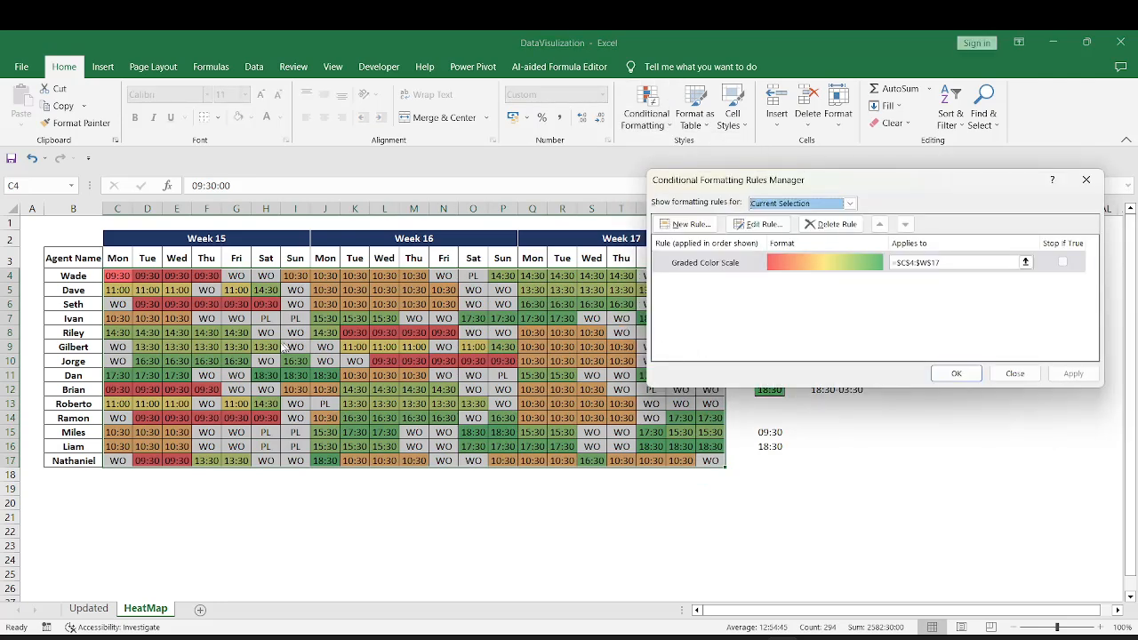
pyautogui.click(693, 224)
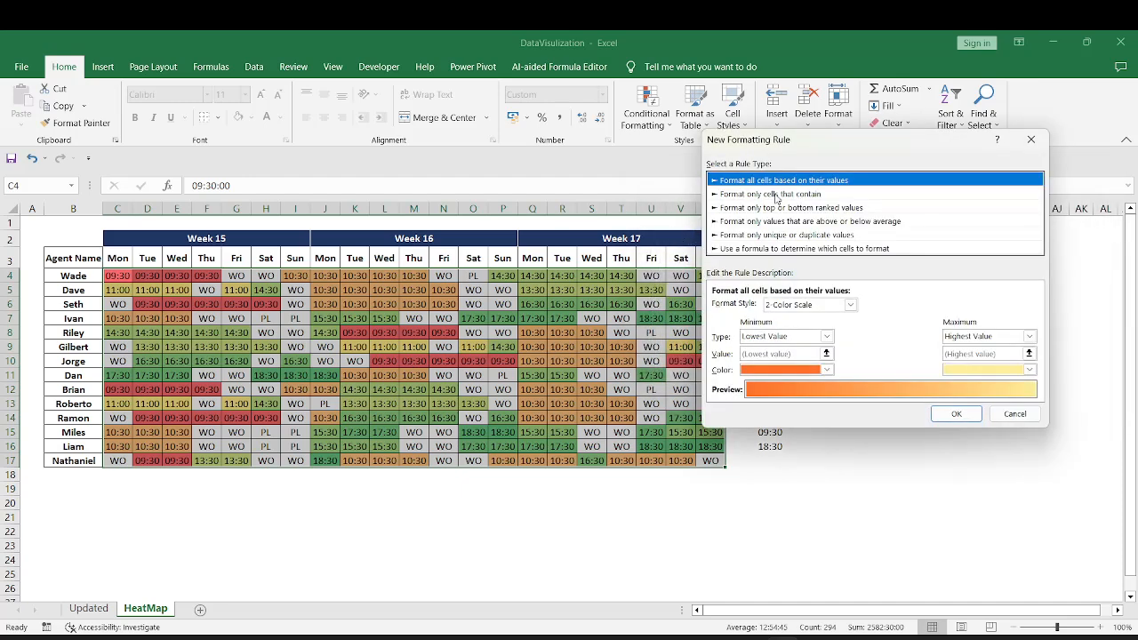
pyautogui.click(776, 196)
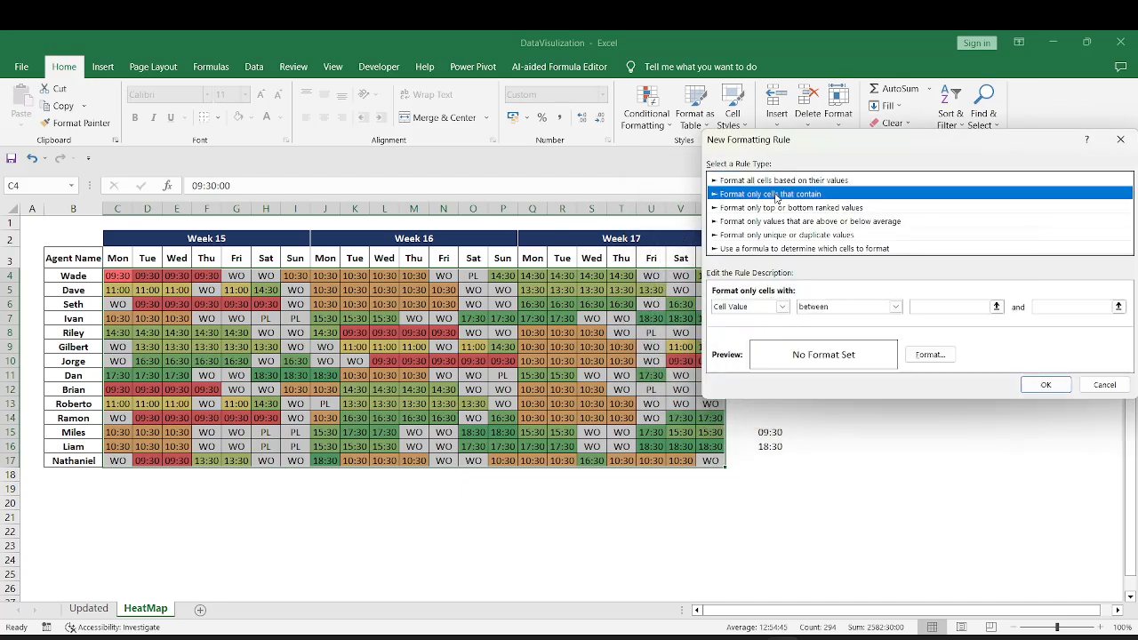
pyautogui.click(872, 306)
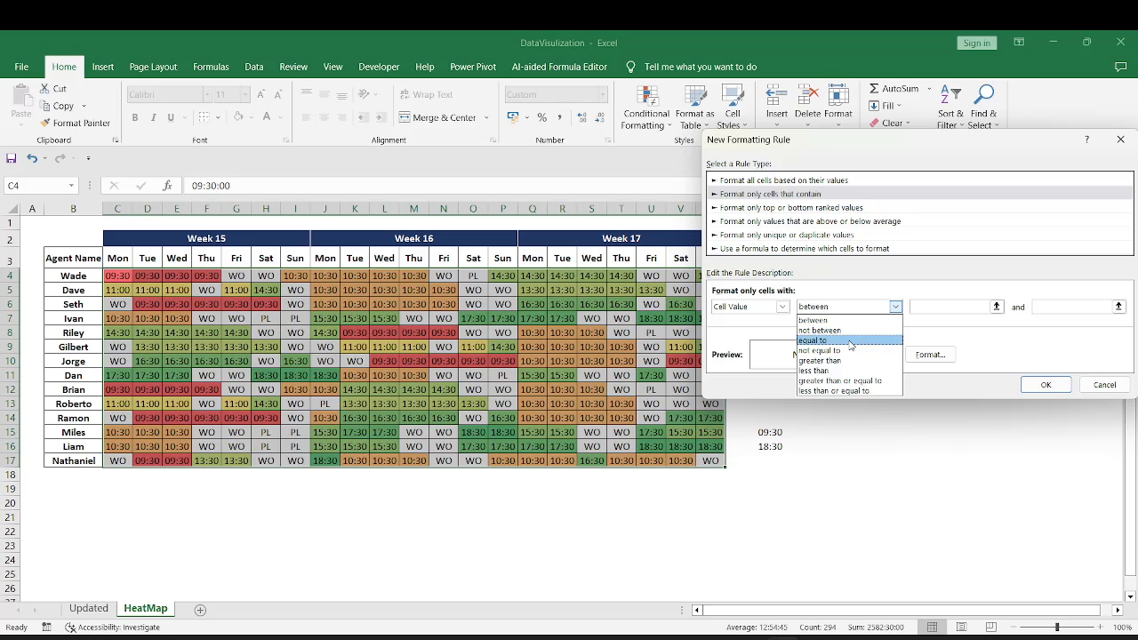
pyautogui.click(851, 340)
pyautogui.click(653, 362)
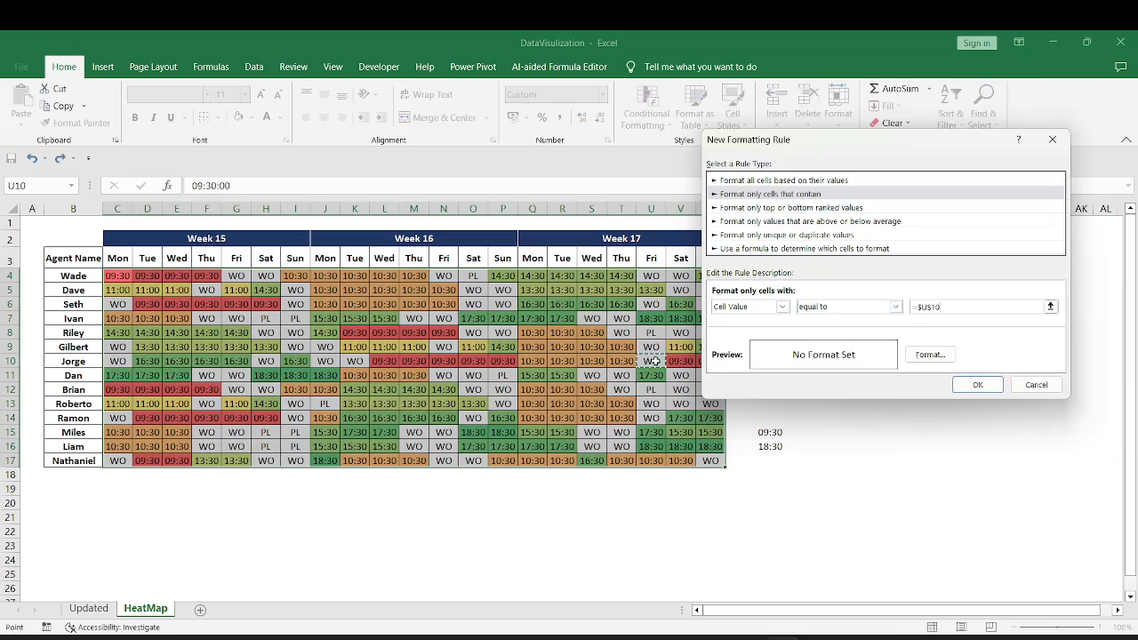
# Give the WO rule a light gold fill and a matching light gold font color, and save the rule
pyautogui.click(930, 353)
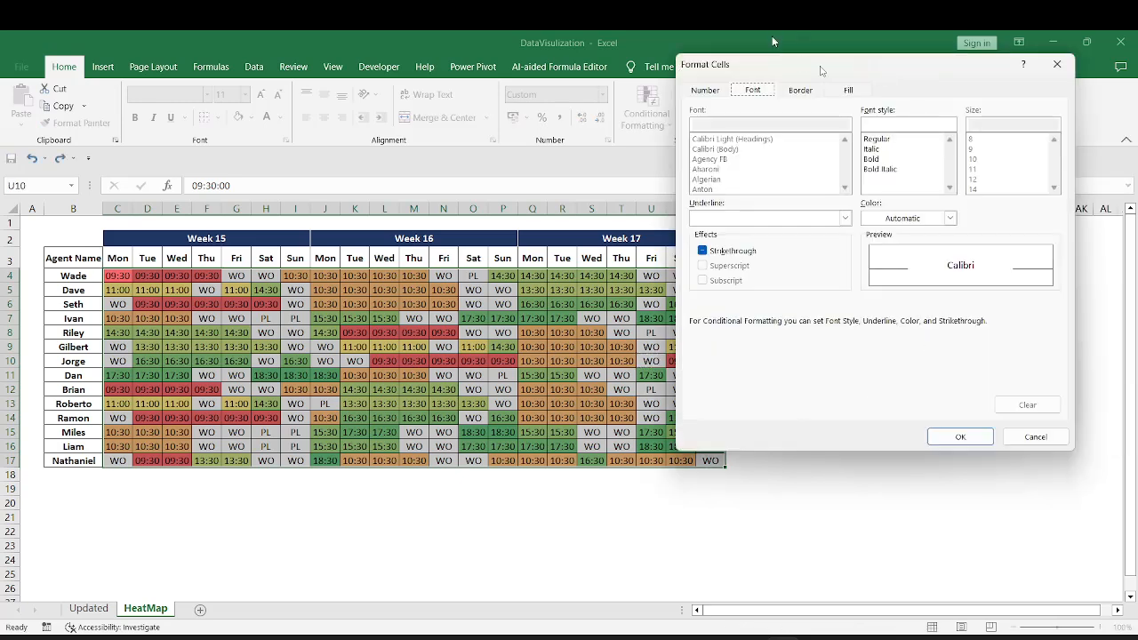
pyautogui.click(849, 92)
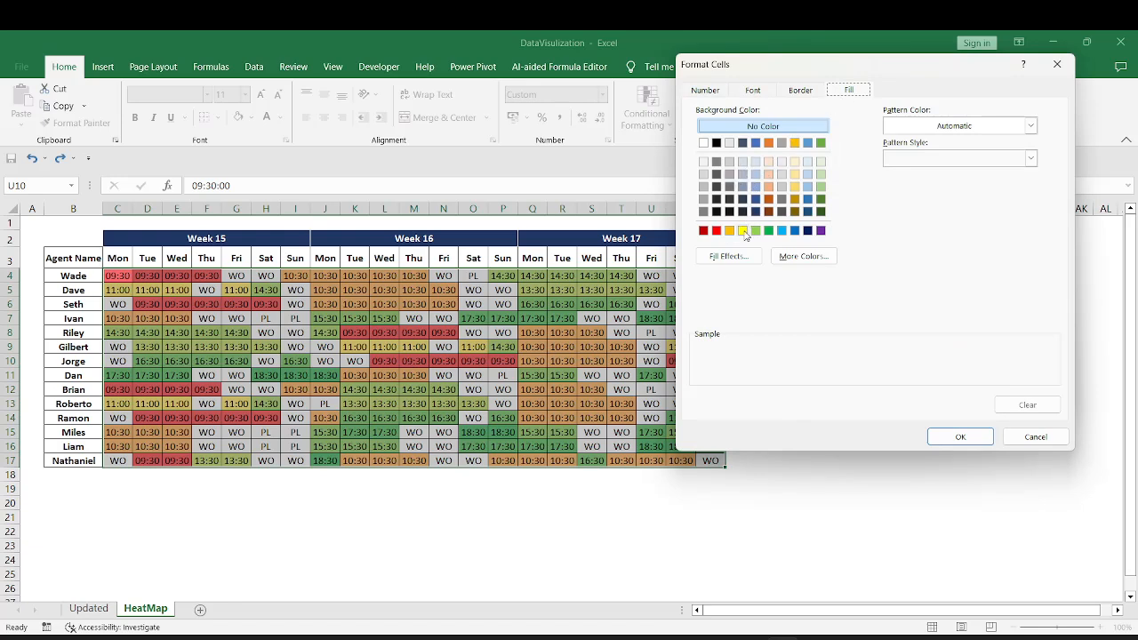
pyautogui.click(797, 165)
pyautogui.click(752, 92)
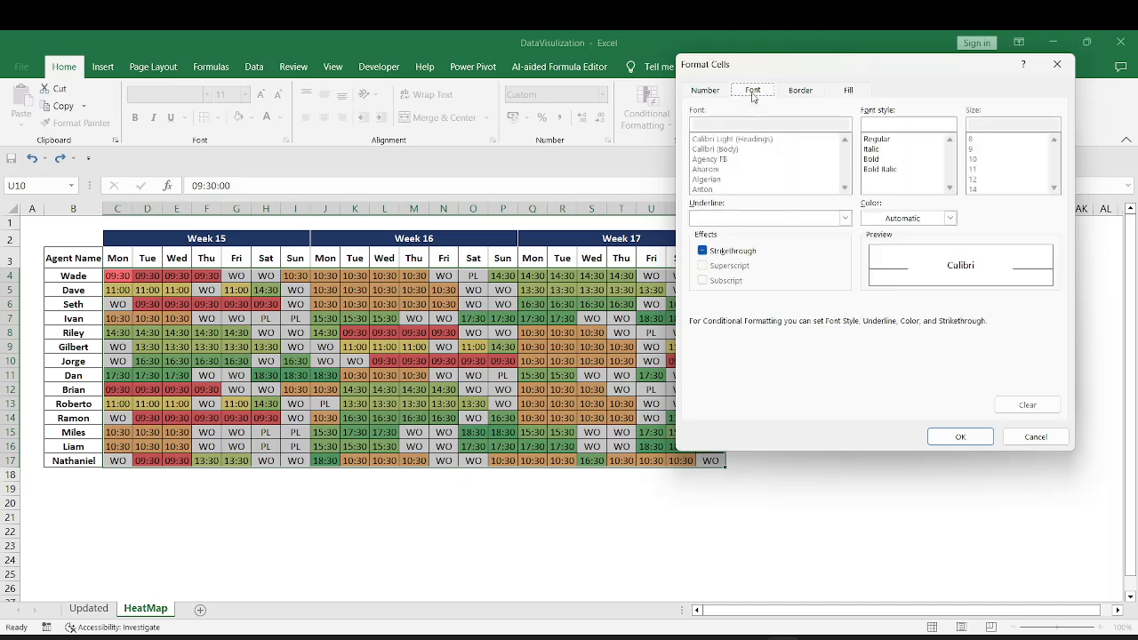
pyautogui.click(949, 218)
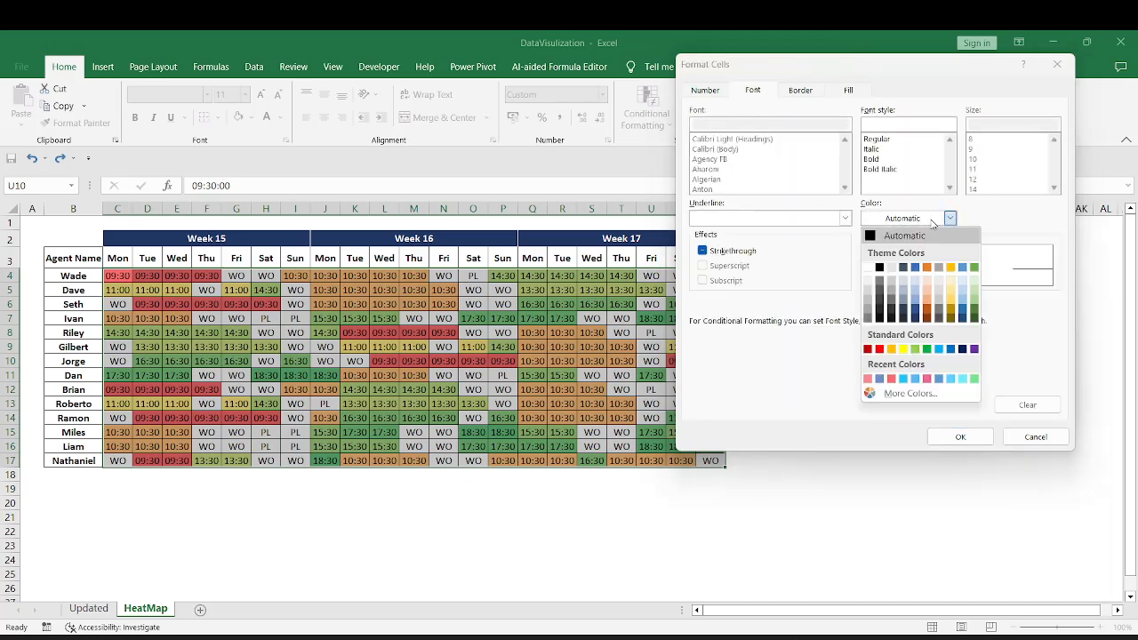
pyautogui.click(953, 285)
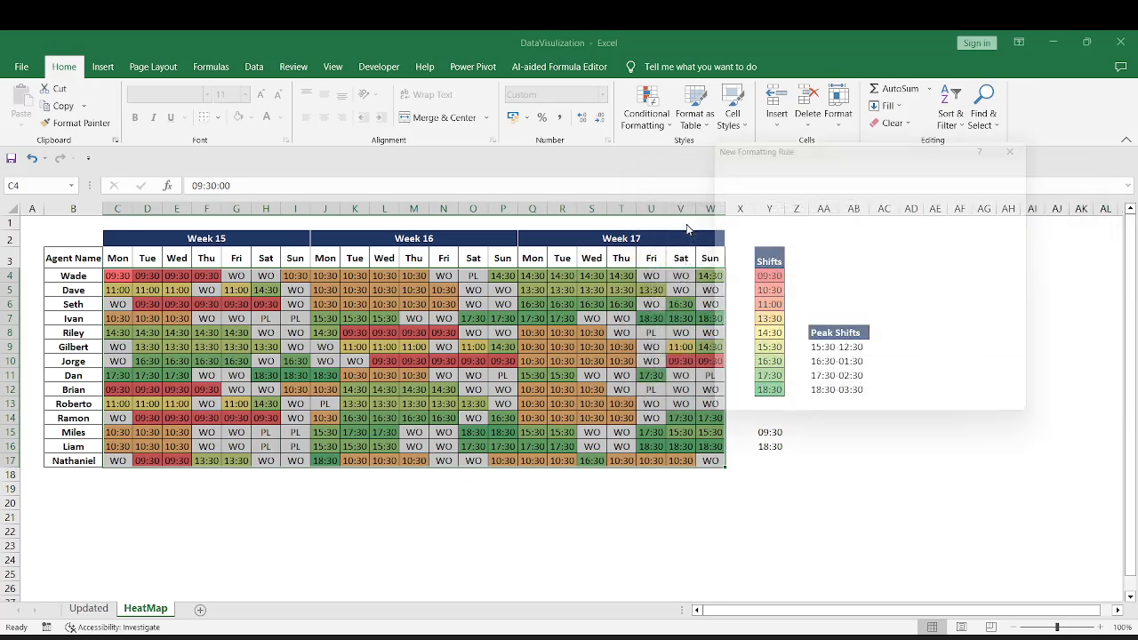
# Add a second rule for roster cells equal to the PL entry in P11
pyautogui.click(769, 194)
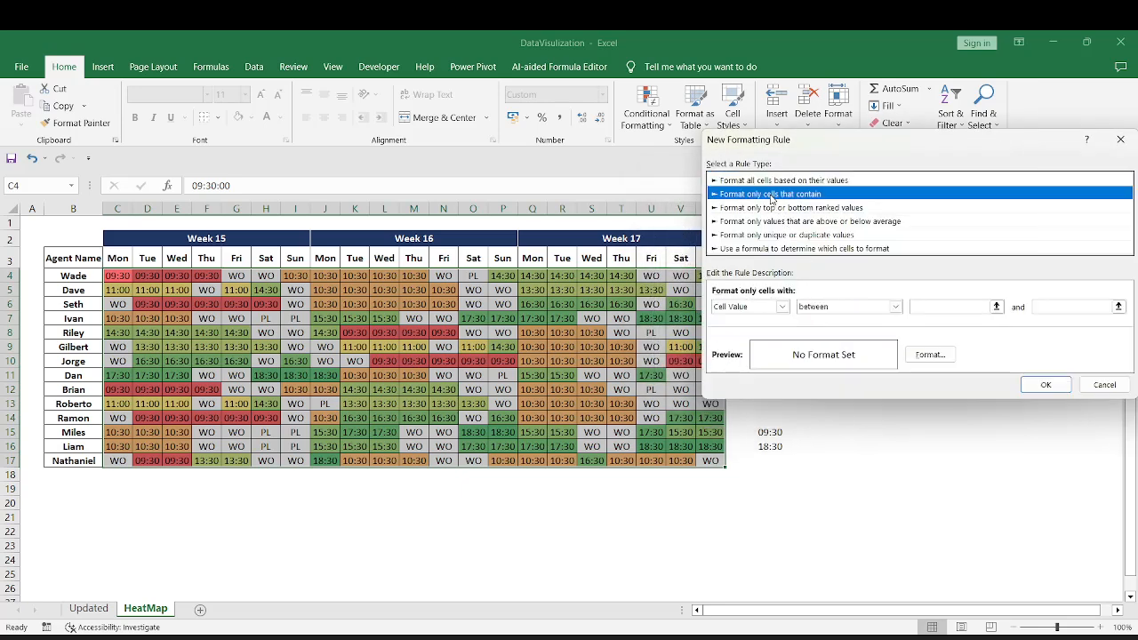
pyautogui.click(825, 307)
pyautogui.click(828, 344)
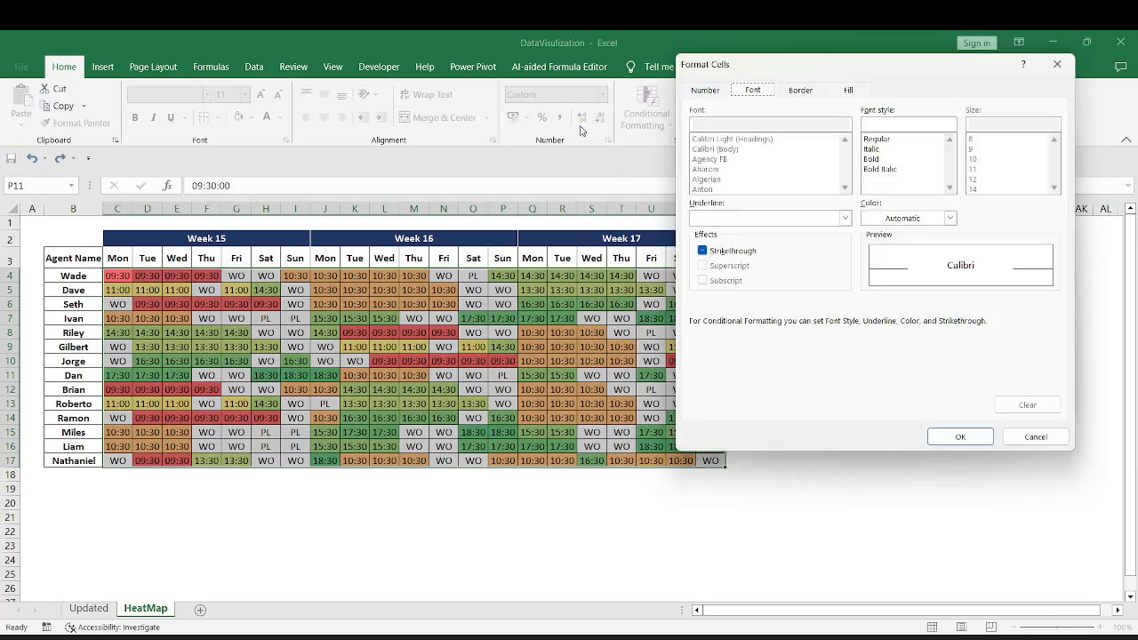
# Format the PL rule with a standard red fill and the same red font color, and save the rule
pyautogui.click(848, 91)
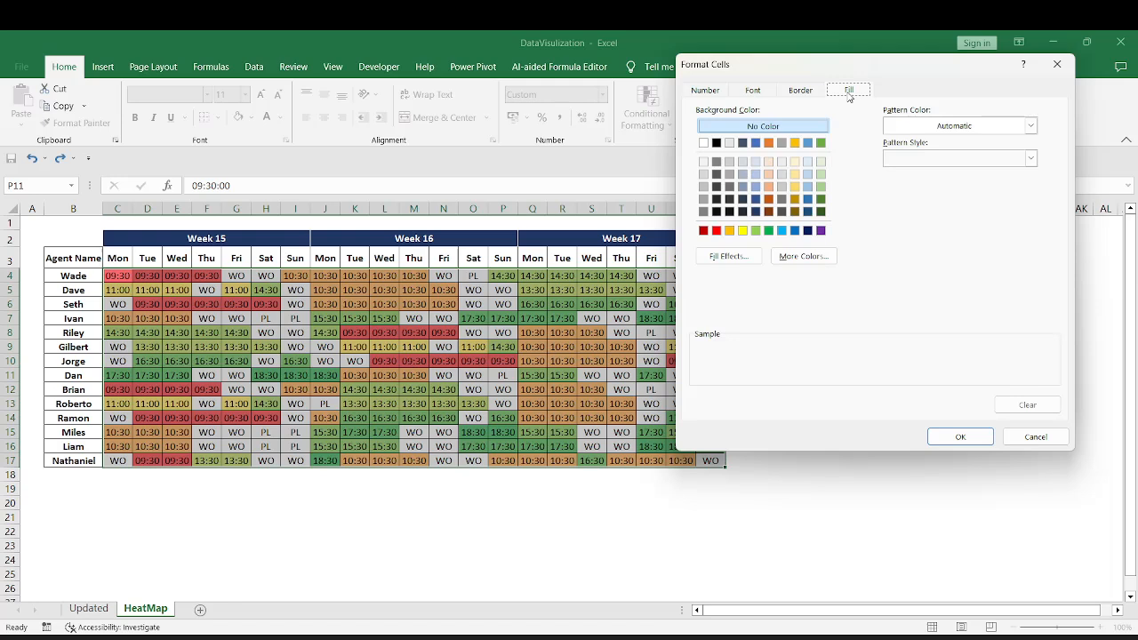
pyautogui.click(716, 231)
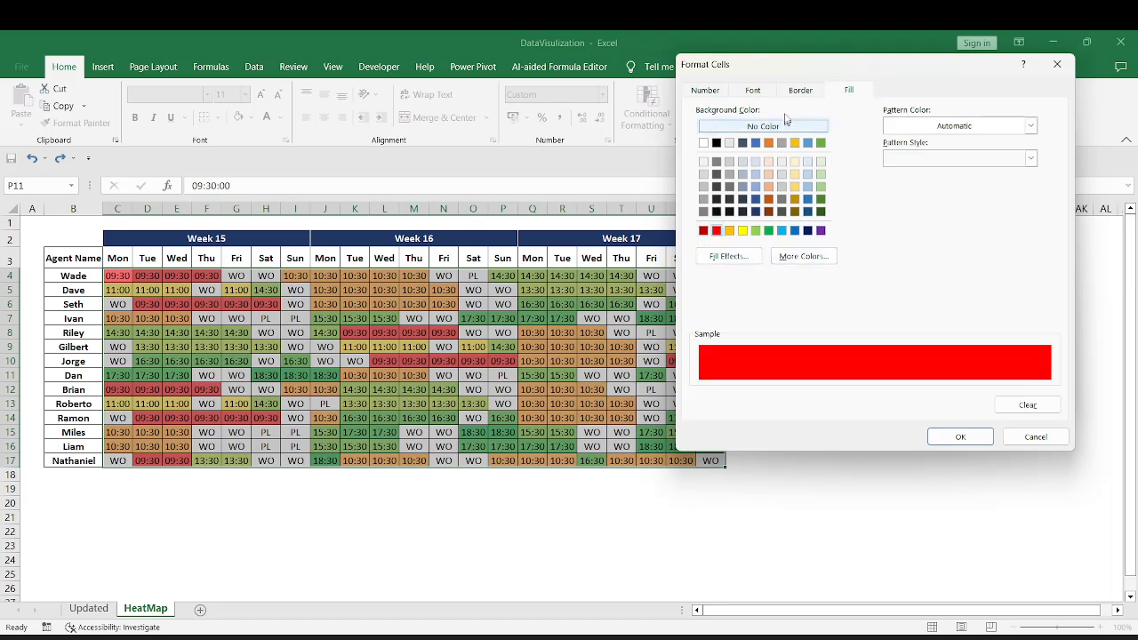
pyautogui.click(755, 93)
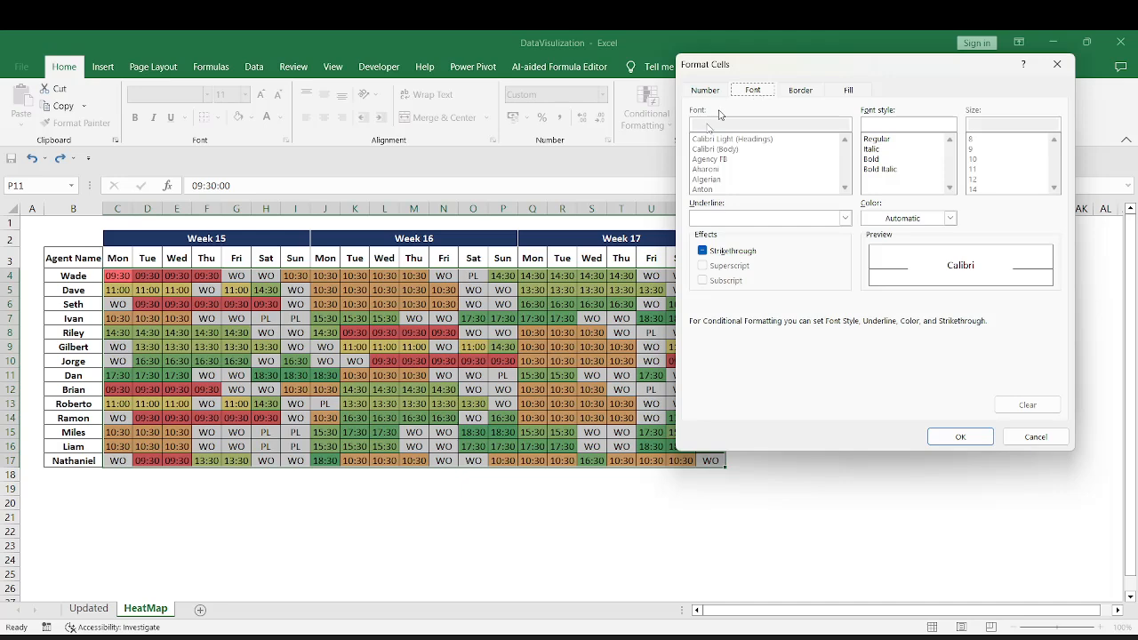
pyautogui.click(909, 222)
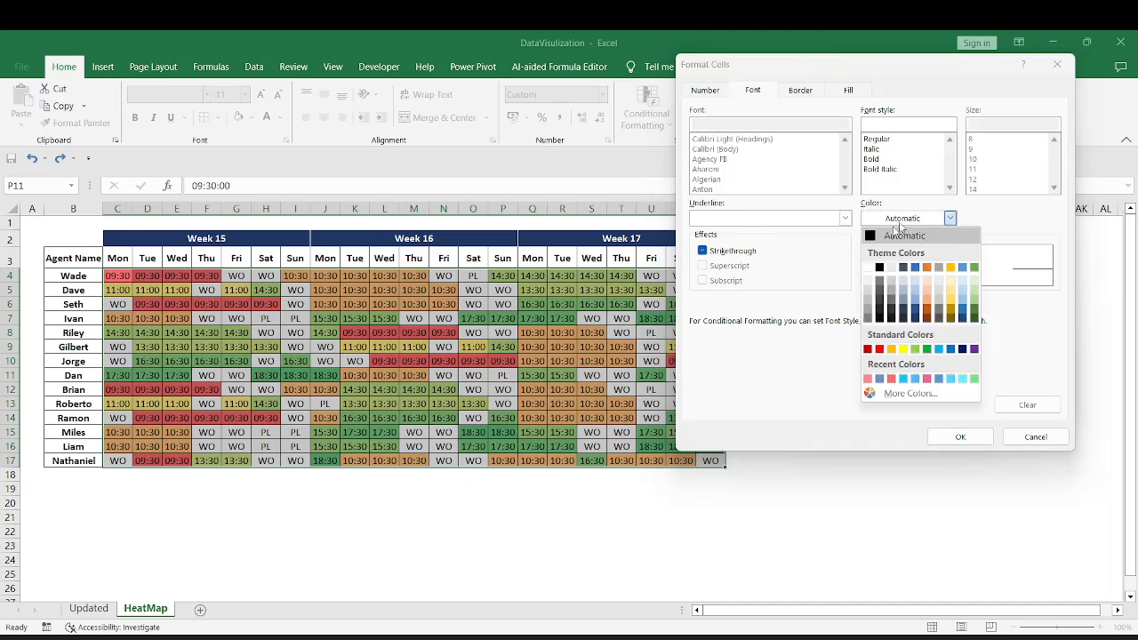
pyautogui.click(880, 353)
pyautogui.click(960, 436)
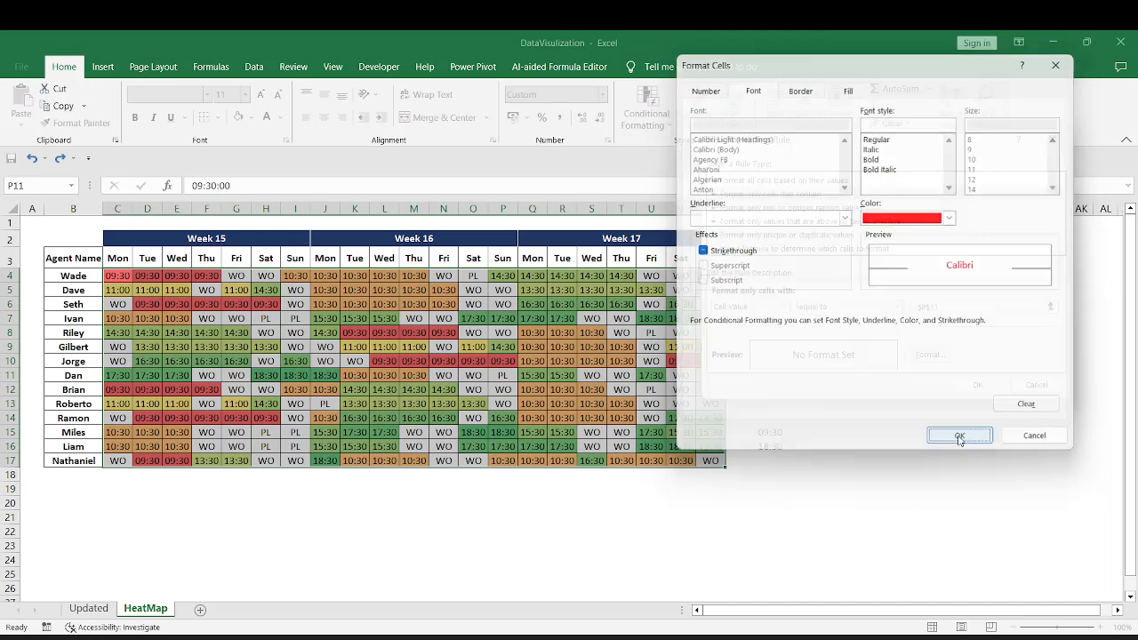
pyautogui.click(978, 385)
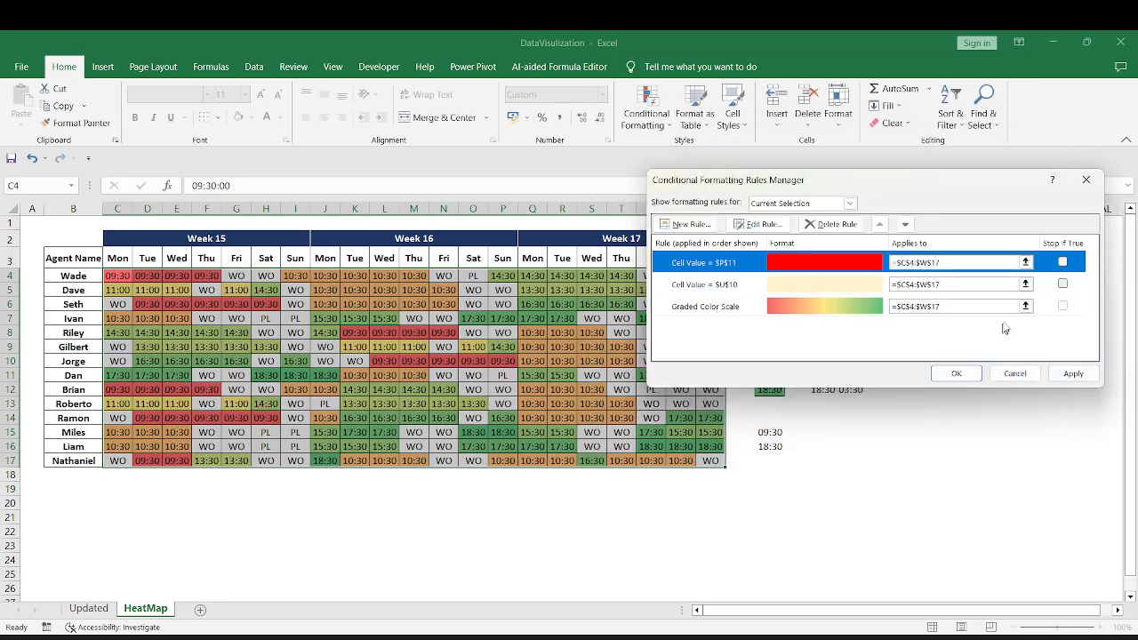
# Review the ranges of the three conditional formatting rules and apply them to the roster range C4:W17
pyautogui.moveTo(948, 306); pyautogui.dragTo(891, 306)
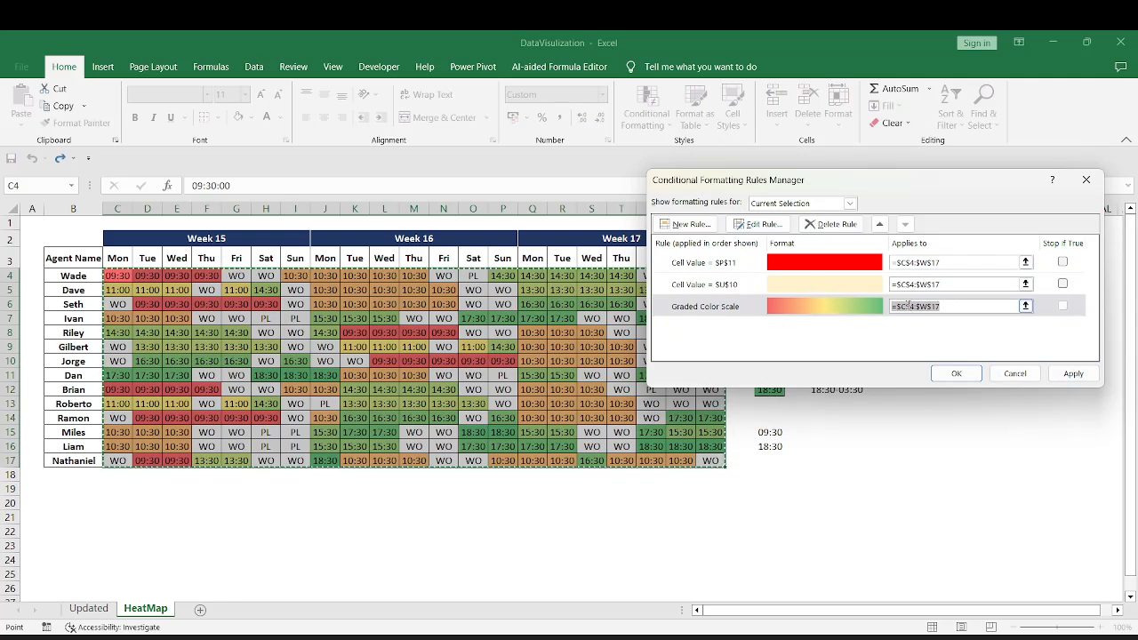
pyautogui.doubleClick(948, 305)
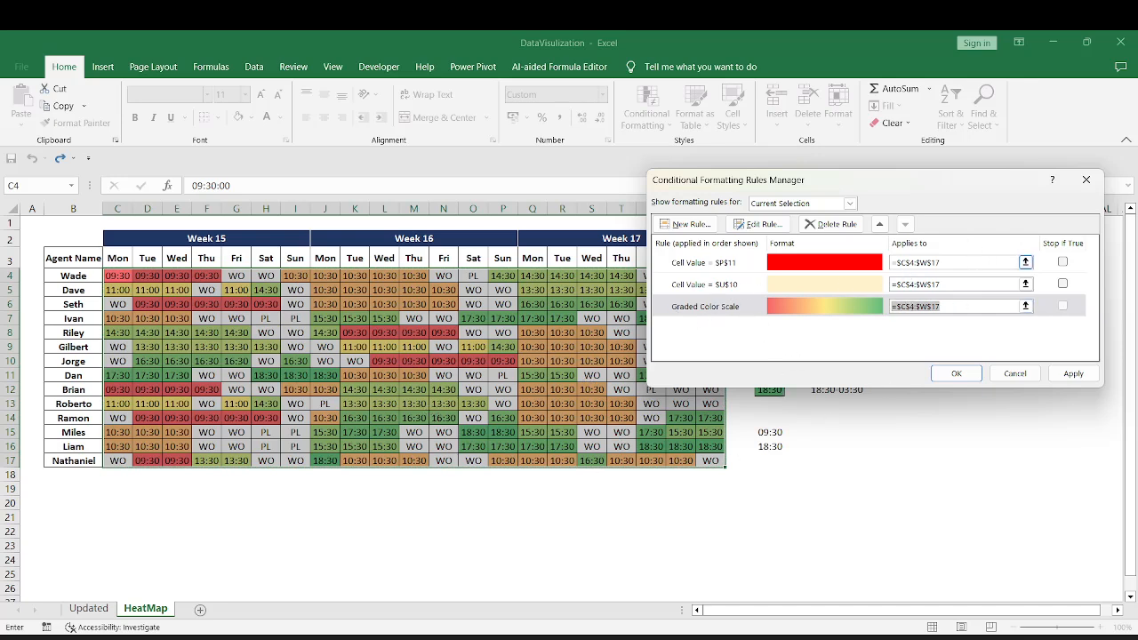
pyautogui.click(925, 262)
pyautogui.click(892, 284)
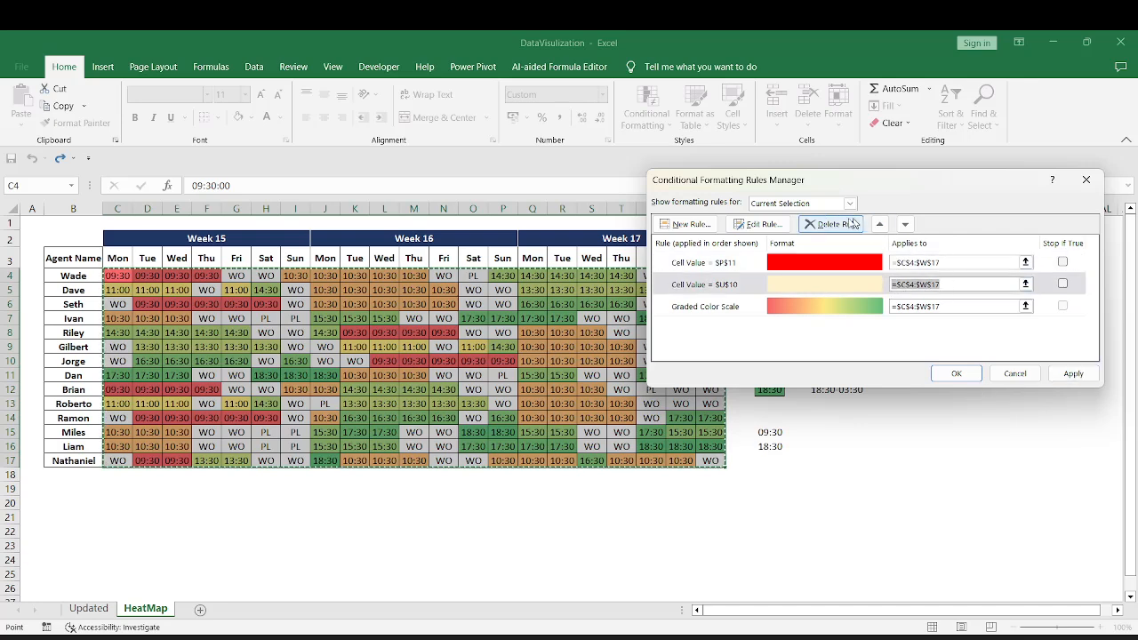
pyautogui.click(1074, 373)
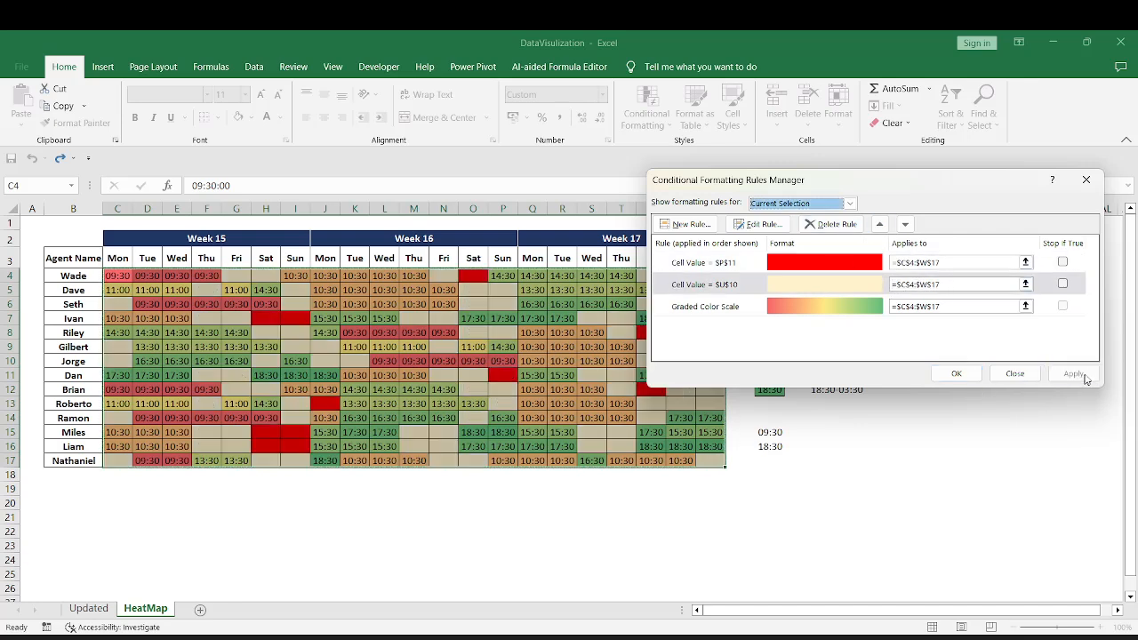
pyautogui.click(956, 375)
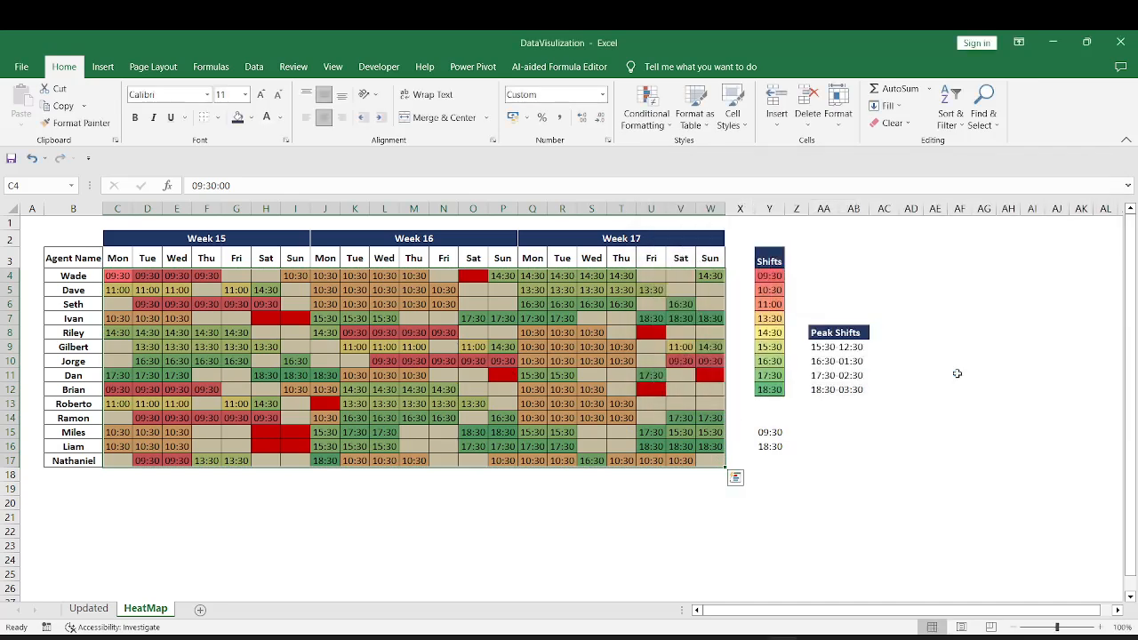
# Check the shading of the WO and PL cells in the roster and the peak start times in the Shifts list
pyautogui.moveTo(467, 289); pyautogui.dragTo(498, 303)
pyautogui.click(478, 278)
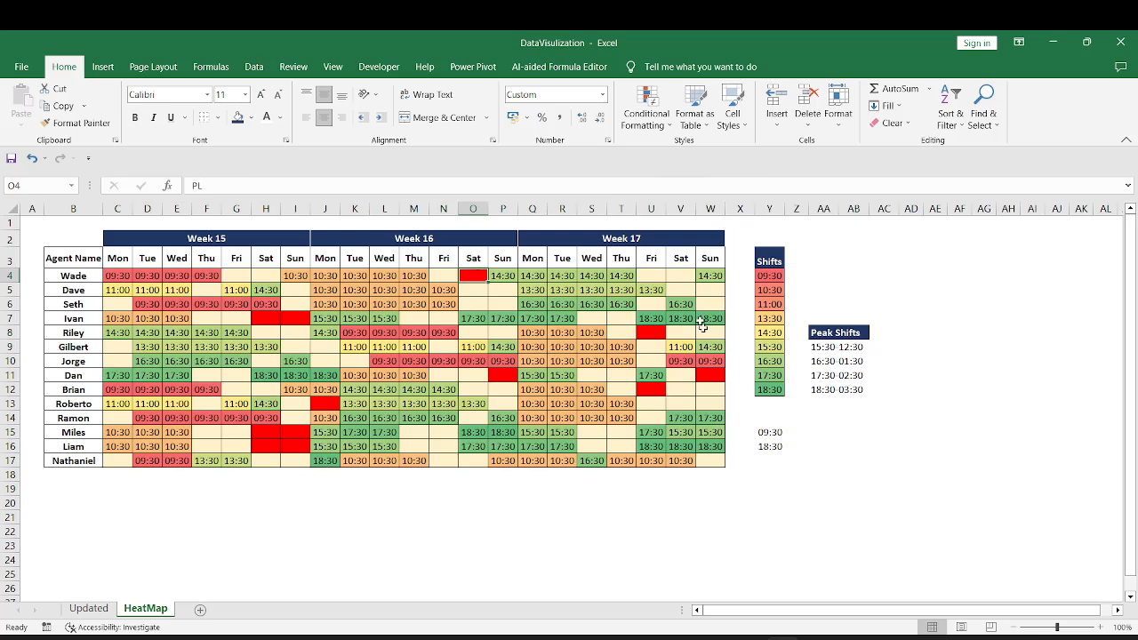
pyautogui.click(656, 336)
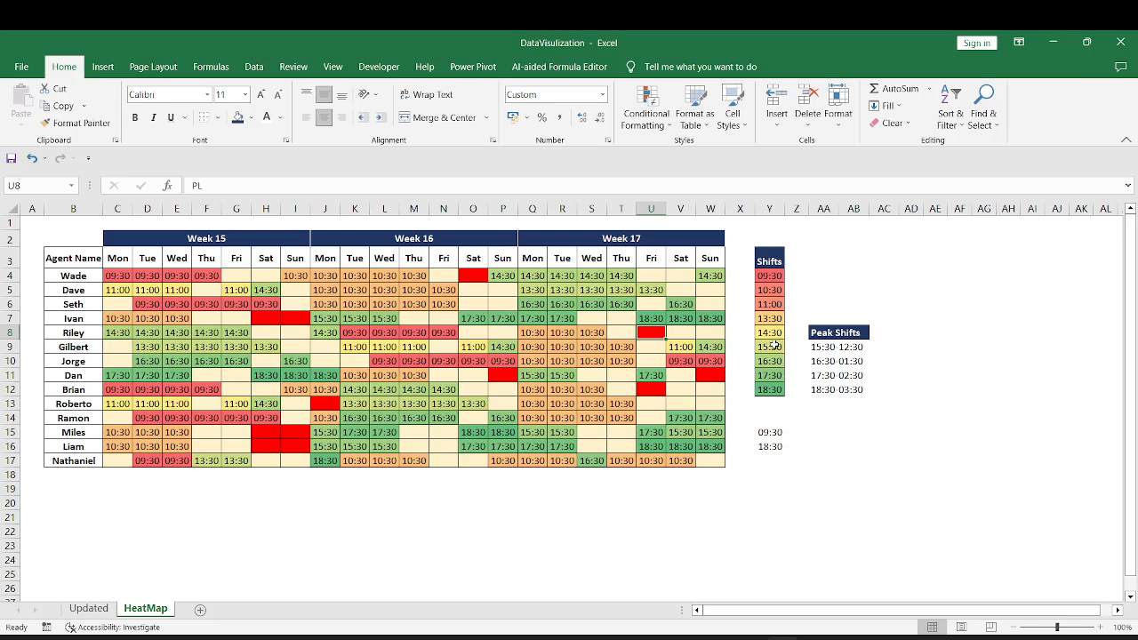
pyautogui.moveTo(775, 345); pyautogui.dragTo(774, 391)
# Hide the start times in the roster range C4:W17 with the custom number format ";" and check the color-only cells
pyautogui.click(122, 277)
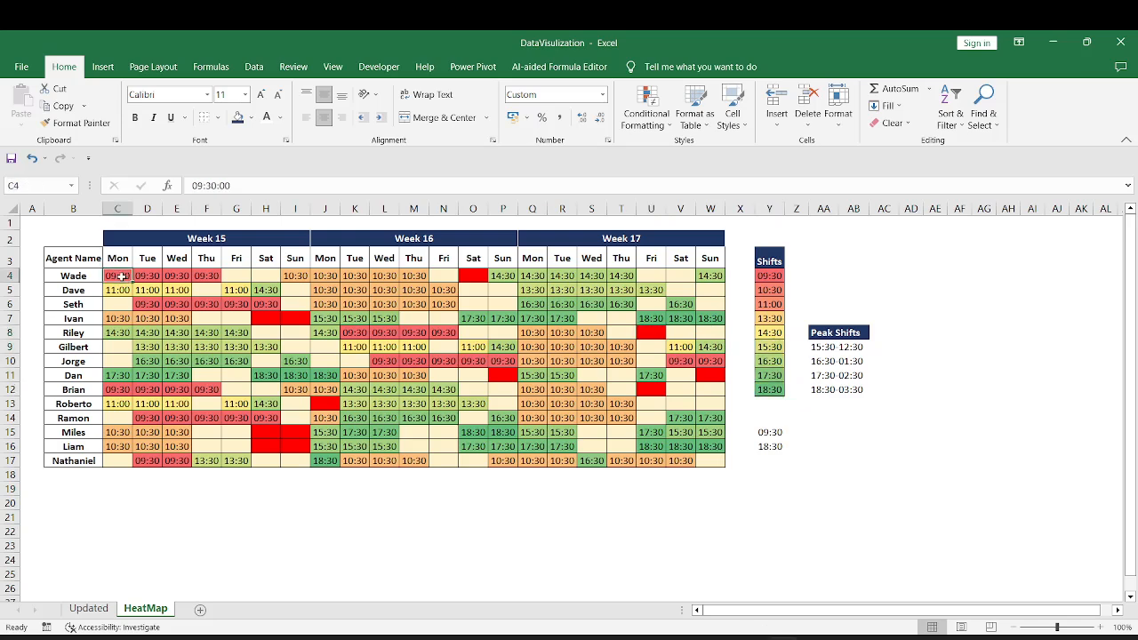
pyautogui.hotkey('ctrl', 'shift', 'Right')
pyautogui.hotkey('ctrl', 'shift', 'Down')
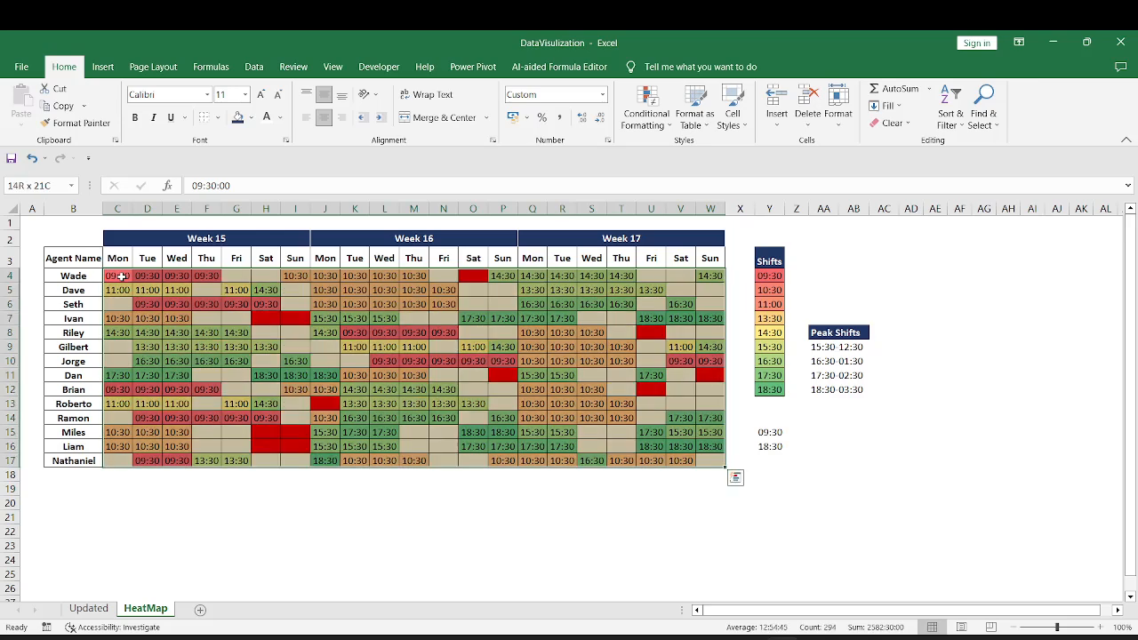
pyautogui.click(602, 95)
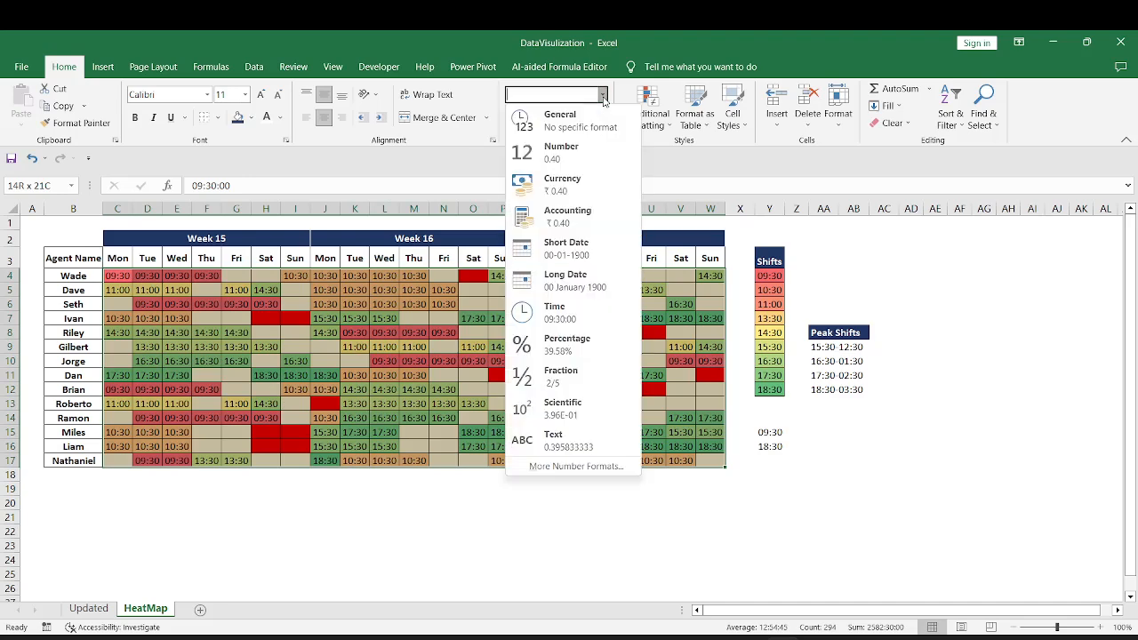
pyautogui.click(616, 467)
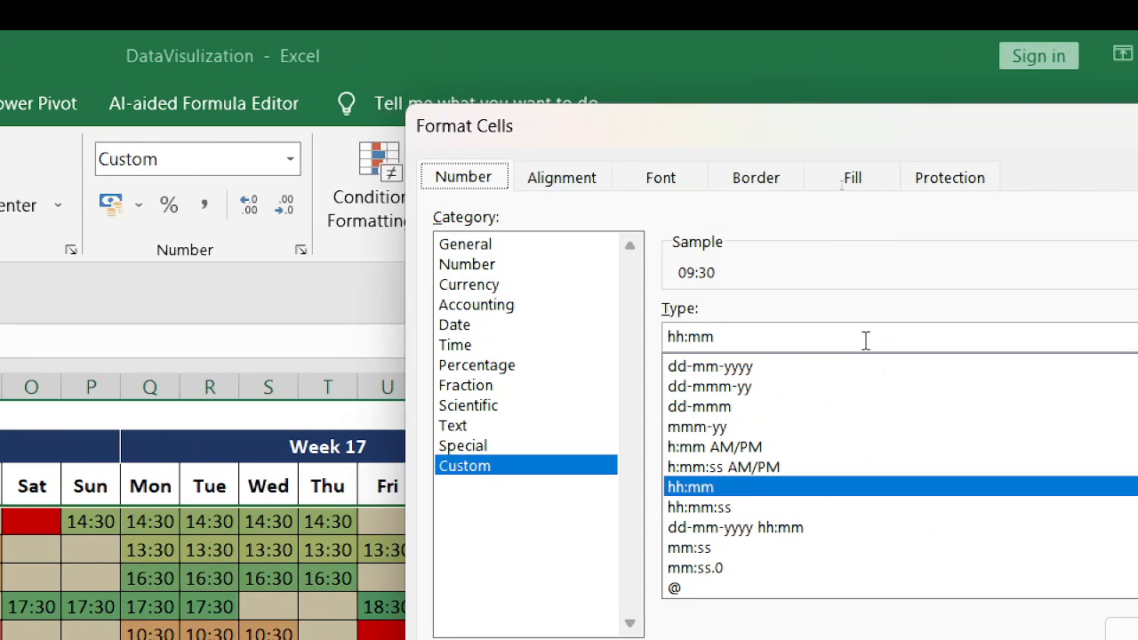
pyautogui.moveTo(730, 336); pyautogui.dragTo(652, 343)
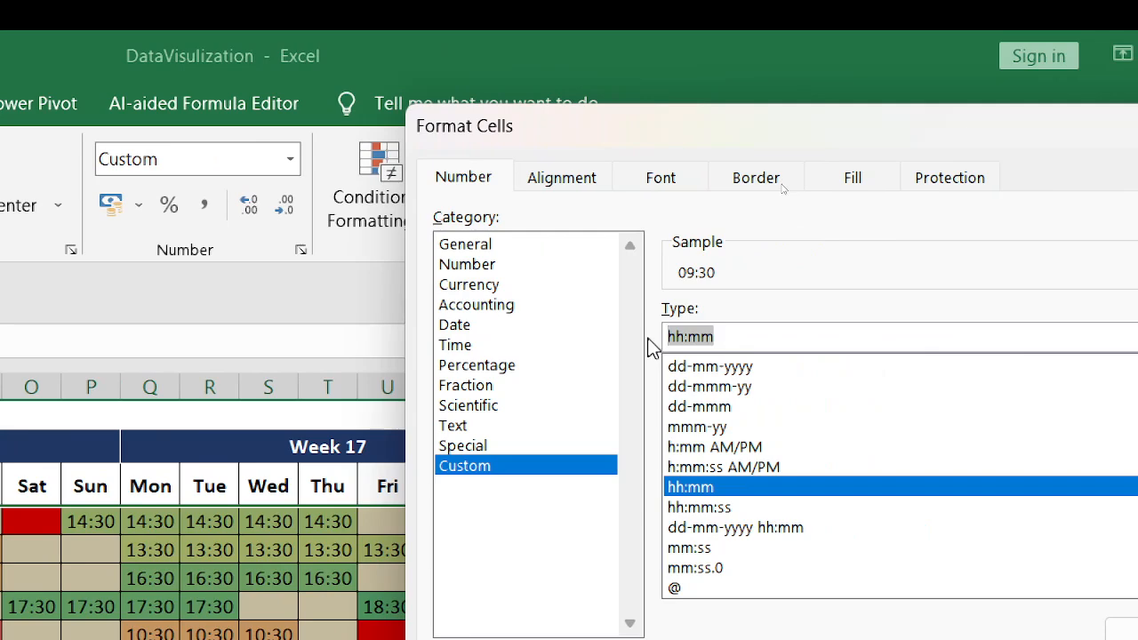
pyautogui.write(';')
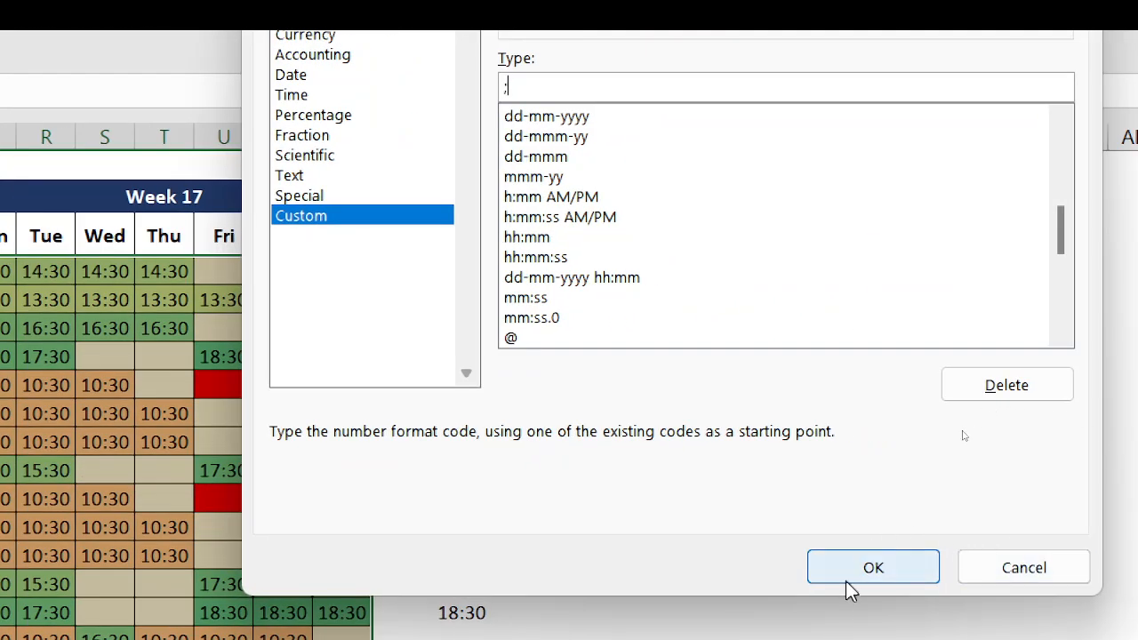
pyautogui.click(845, 570)
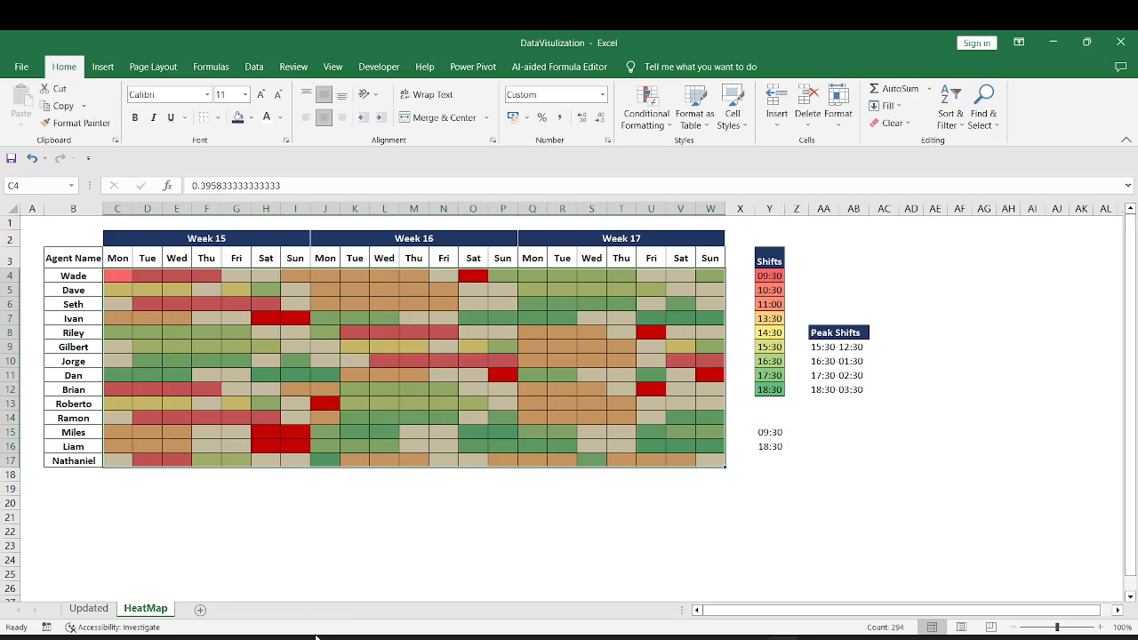
pyautogui.click(120, 333)
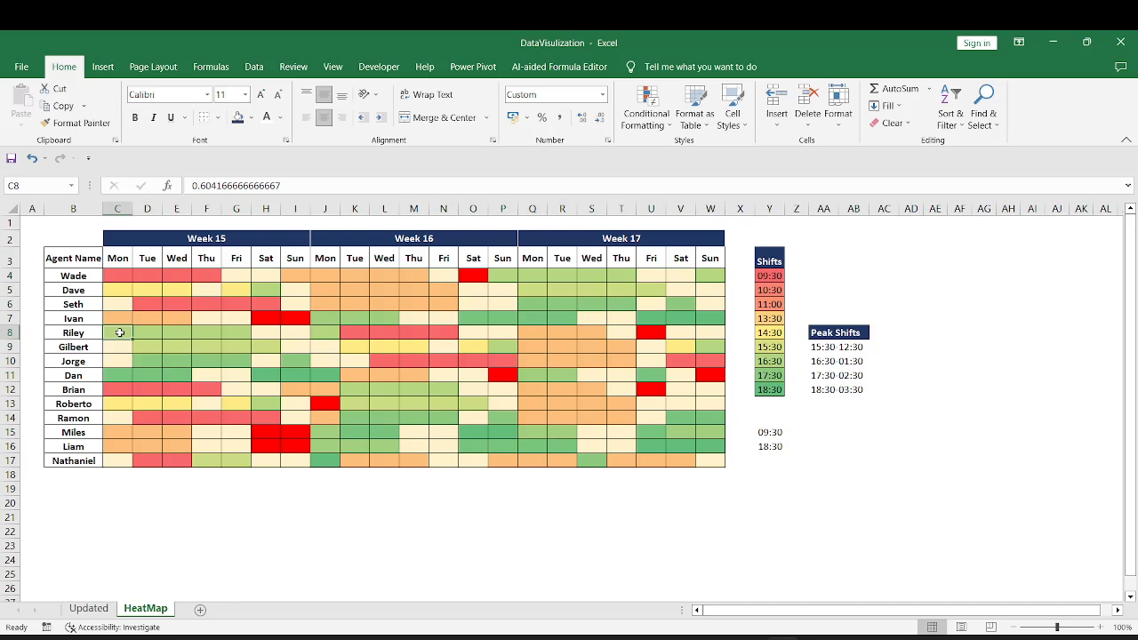
pyautogui.moveTo(129, 333); pyautogui.dragTo(182, 374)
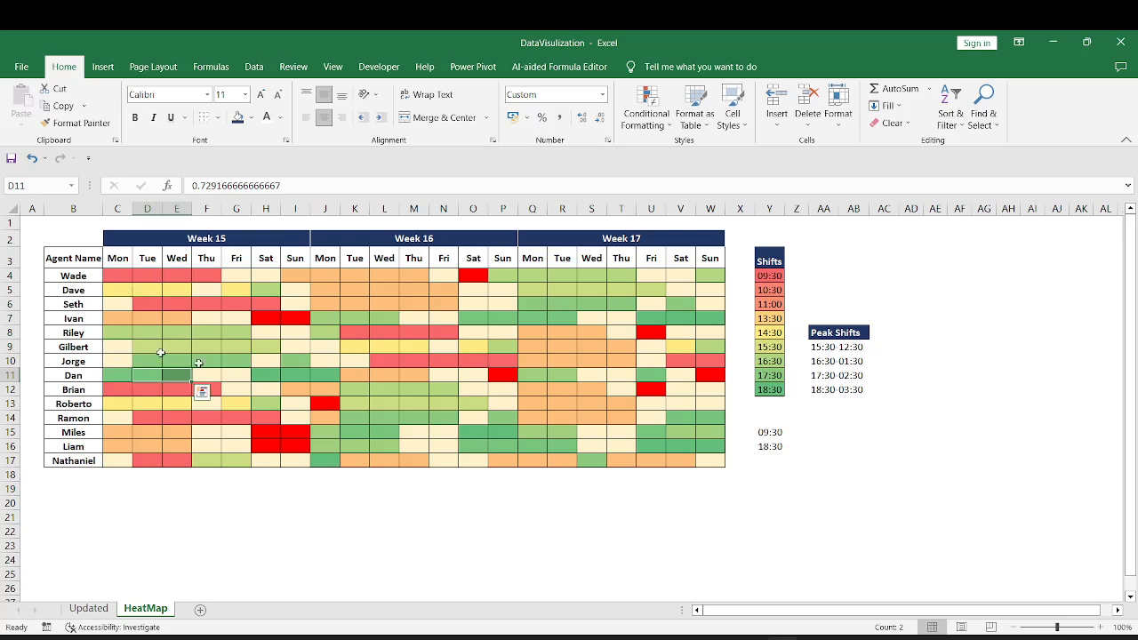
# Compare the peak start times Y9:Y12 in the Shifts list with the green-shaded roster cells of Weeks 15 and 16
pyautogui.moveTo(770, 347); pyautogui.dragTo(772, 397)
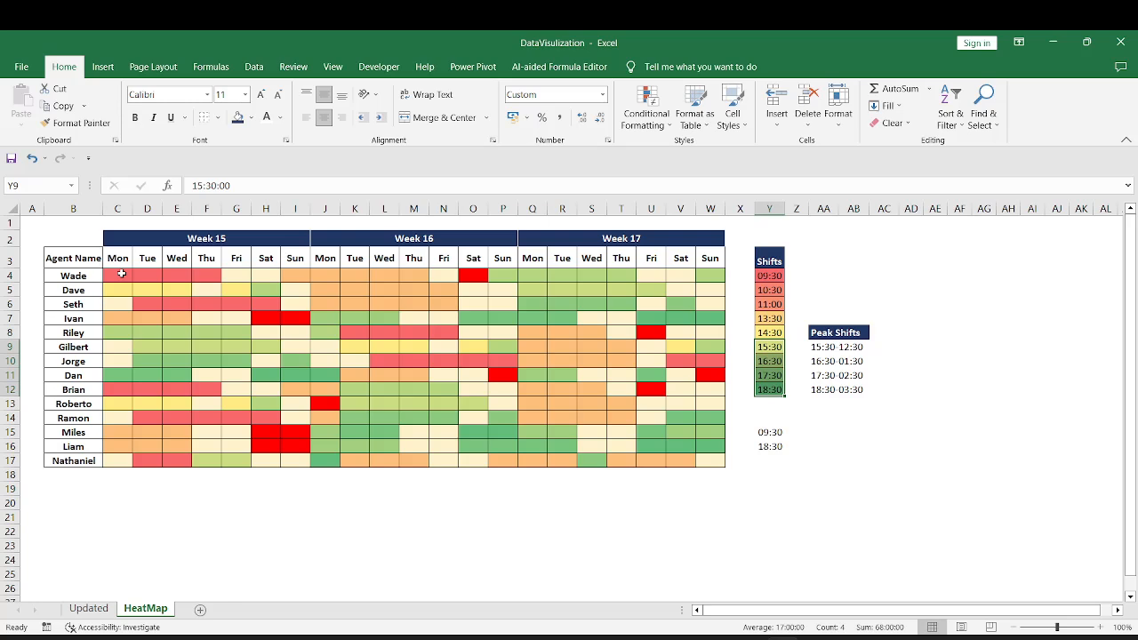
pyautogui.click(773, 348)
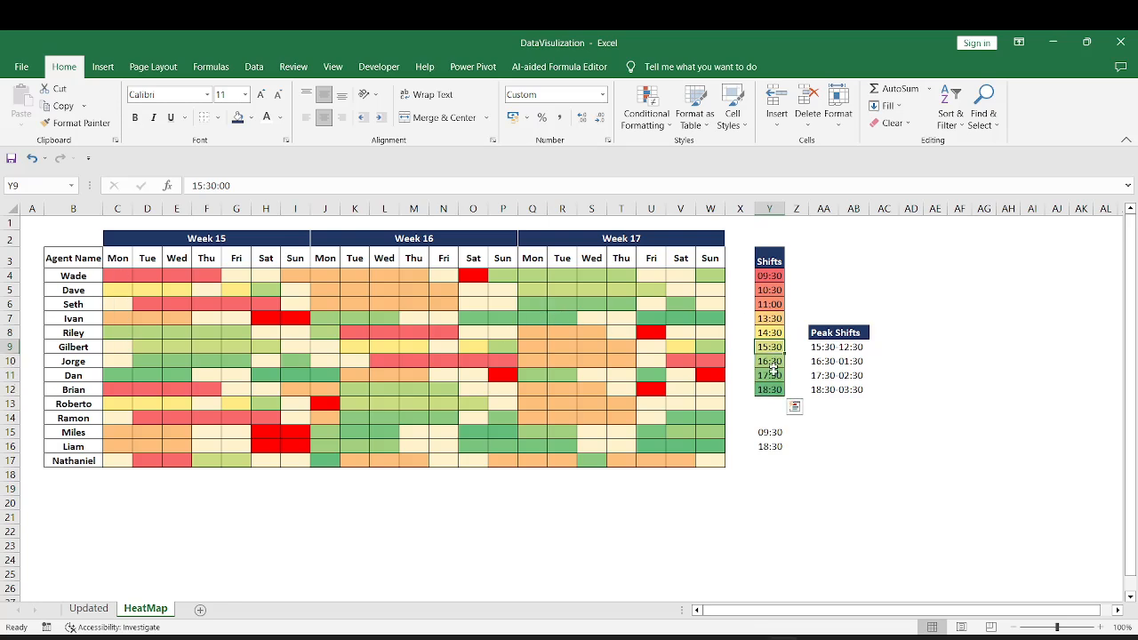
pyautogui.moveTo(772, 368); pyautogui.dragTo(771, 390)
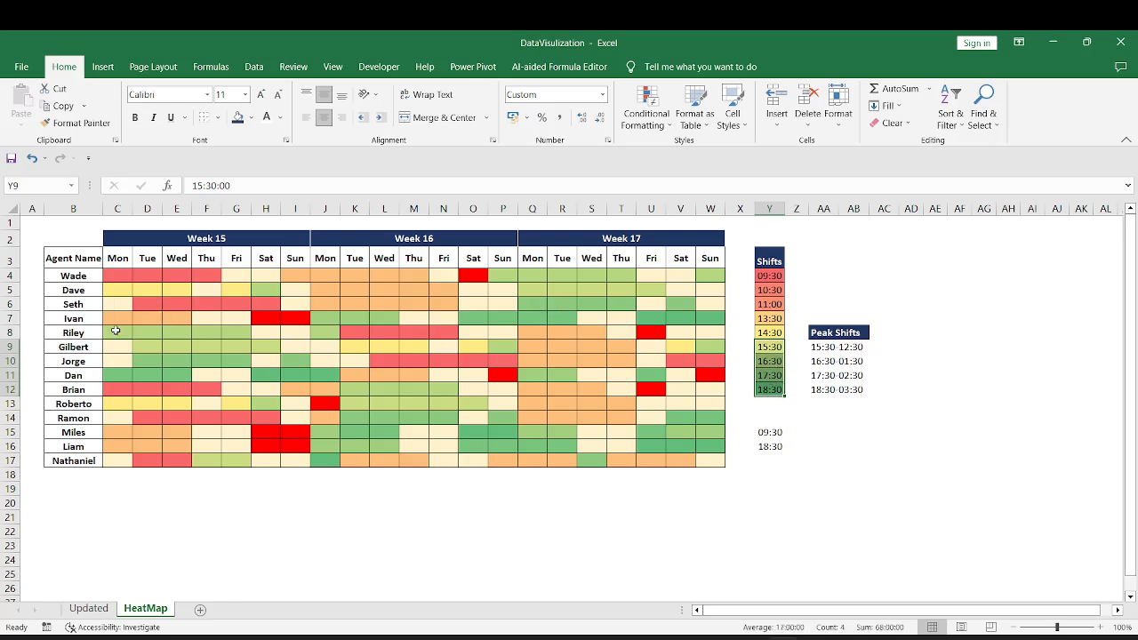
pyautogui.moveTo(116, 331); pyautogui.dragTo(234, 371)
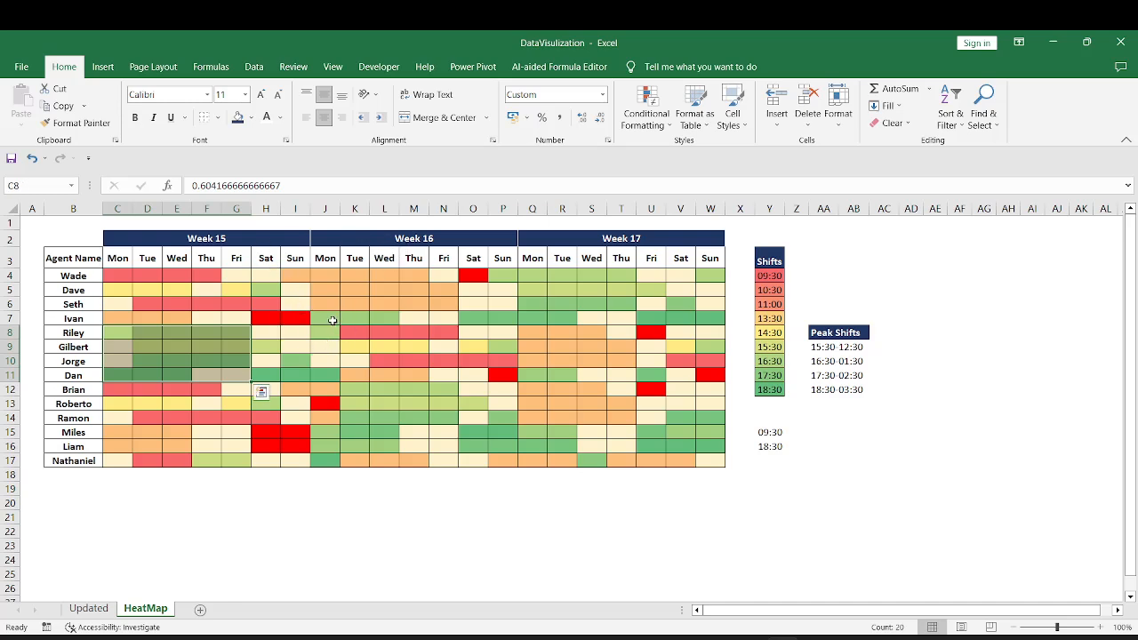
pyautogui.moveTo(329, 318); pyautogui.dragTo(410, 320)
pyautogui.moveTo(352, 392)
pyautogui.mouseDown()
pyautogui.moveTo(410, 391)
pyautogui.moveTo(382, 441)
pyautogui.moveTo(374, 390)
pyautogui.mouseUp()
pyautogui.click(324, 462)
pyautogui.click(383, 443)
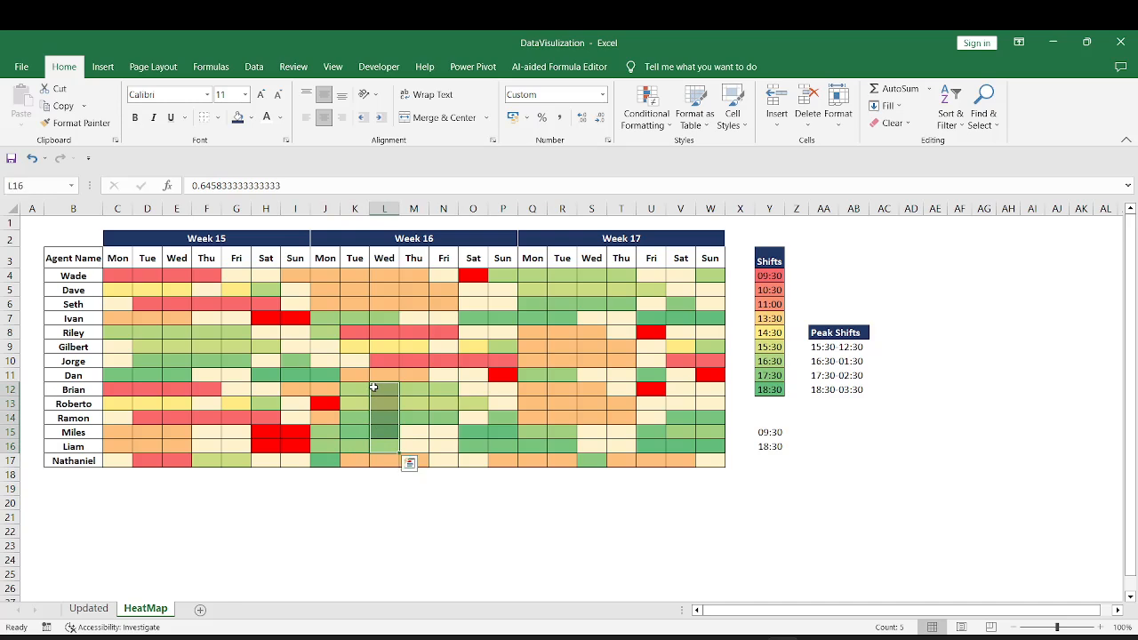
pyautogui.click(392, 317)
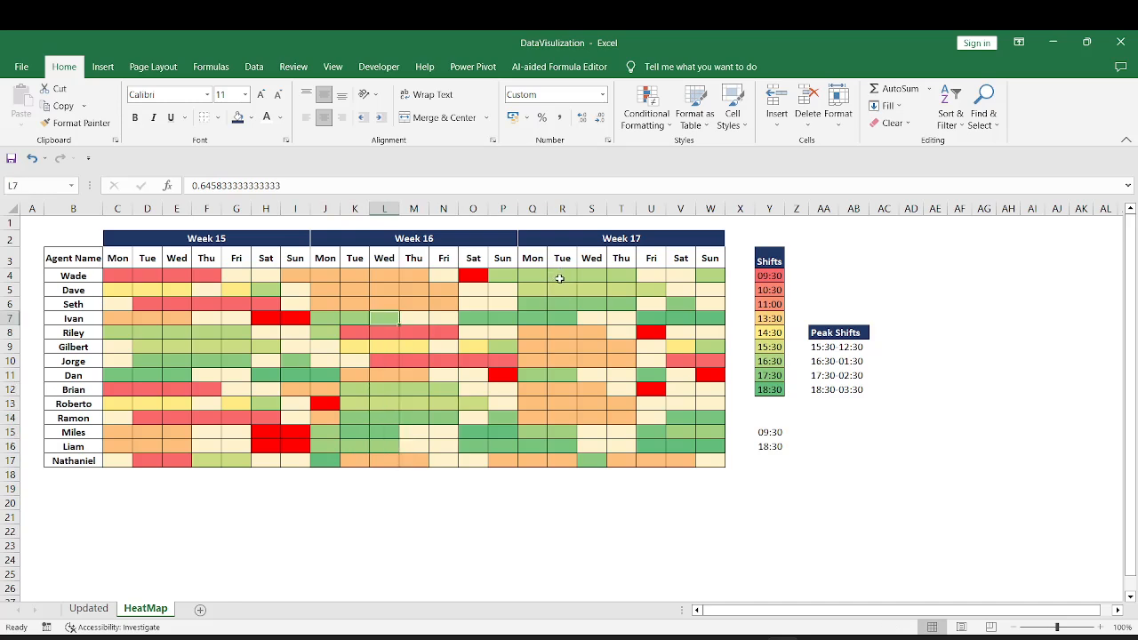
# Inspect individual green-shaded cells in the Week 17 roster for agents covering the peak shifts
pyautogui.click(559, 279)
pyautogui.click(562, 303)
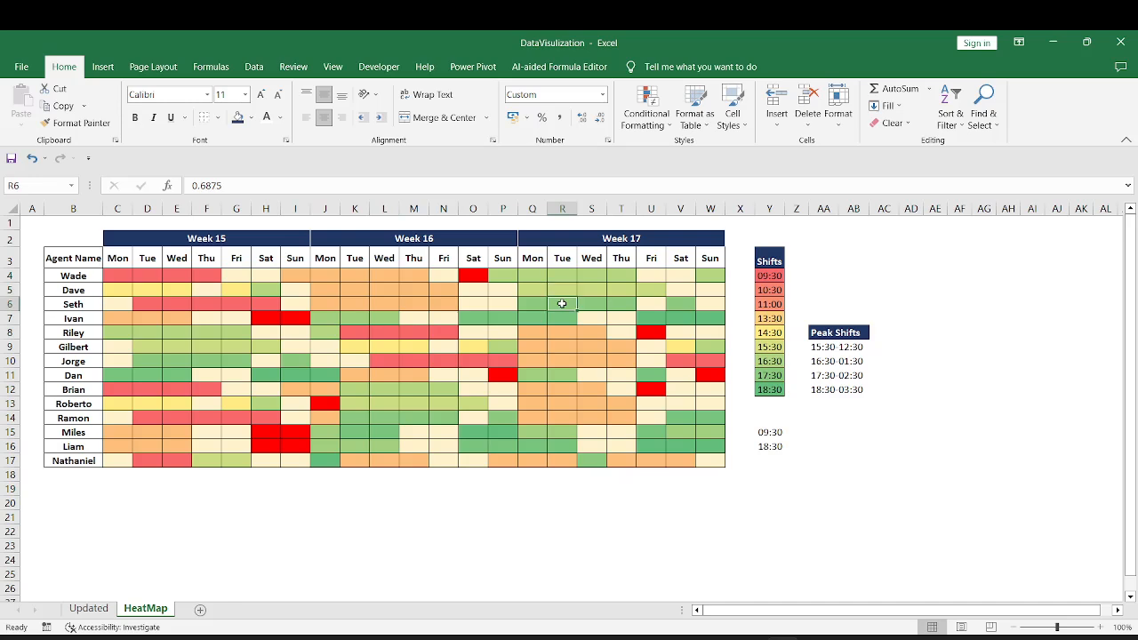
pyautogui.click(559, 376)
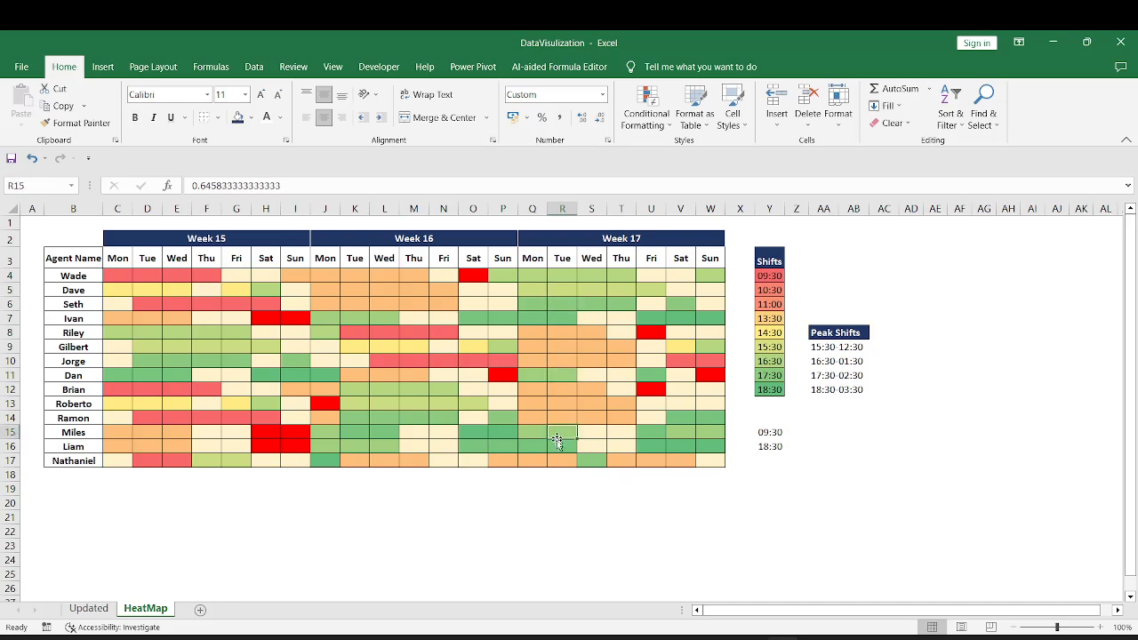
pyautogui.click(560, 444)
pyautogui.click(597, 462)
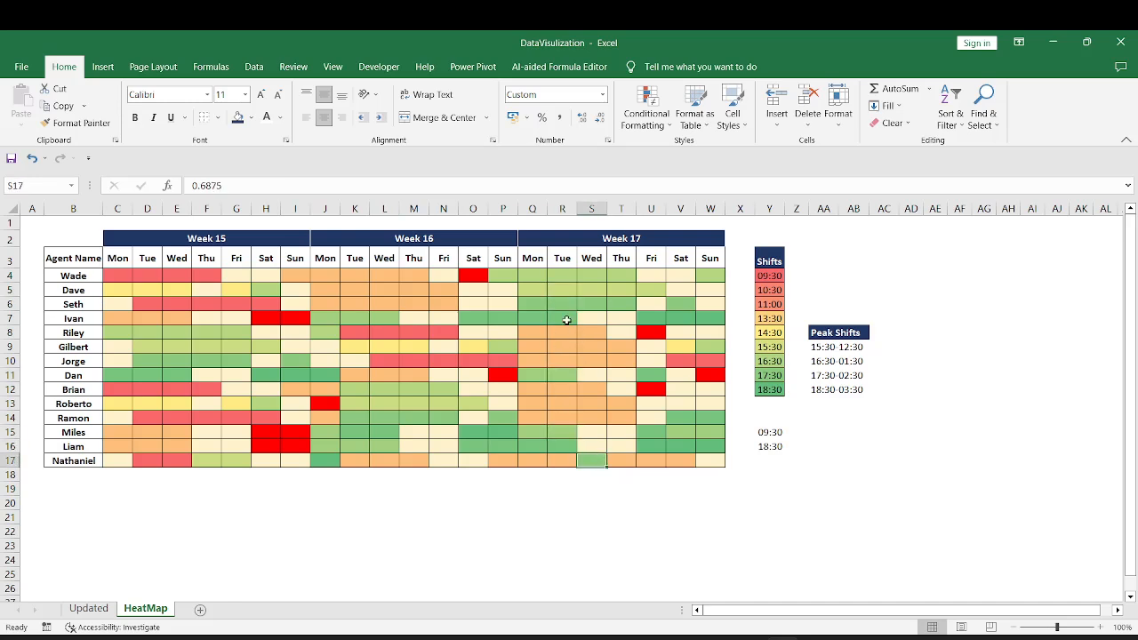
pyautogui.click(565, 319)
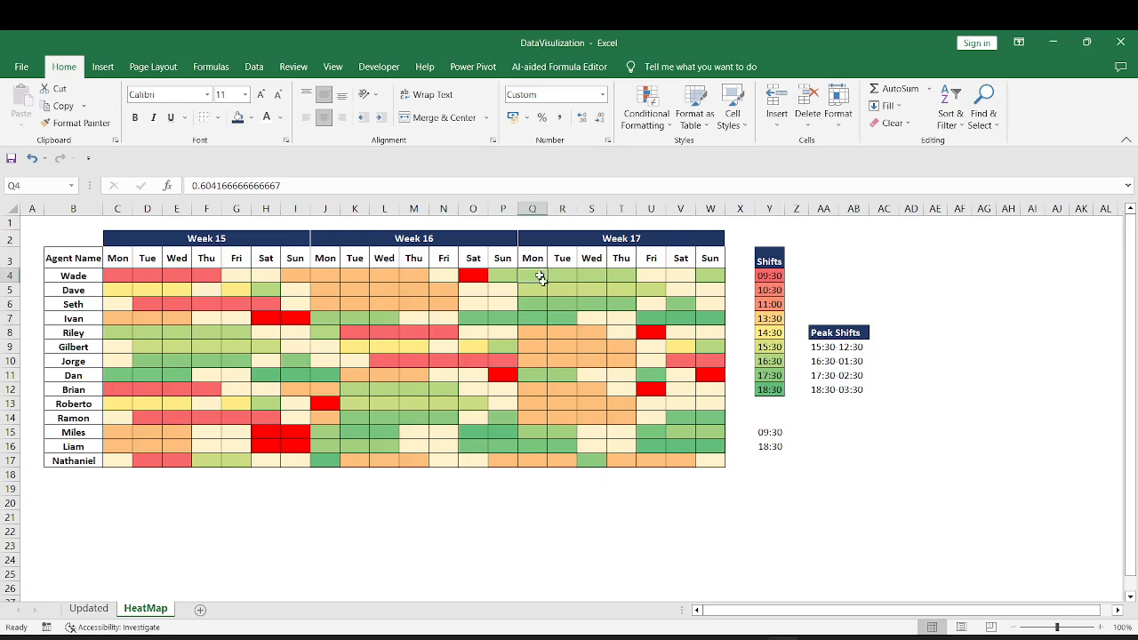
# Review the Week 17 block against Weeks 15 and 16, and check the hidden value stored in cell C4
pyautogui.moveTo(541, 274); pyautogui.dragTo(702, 462)
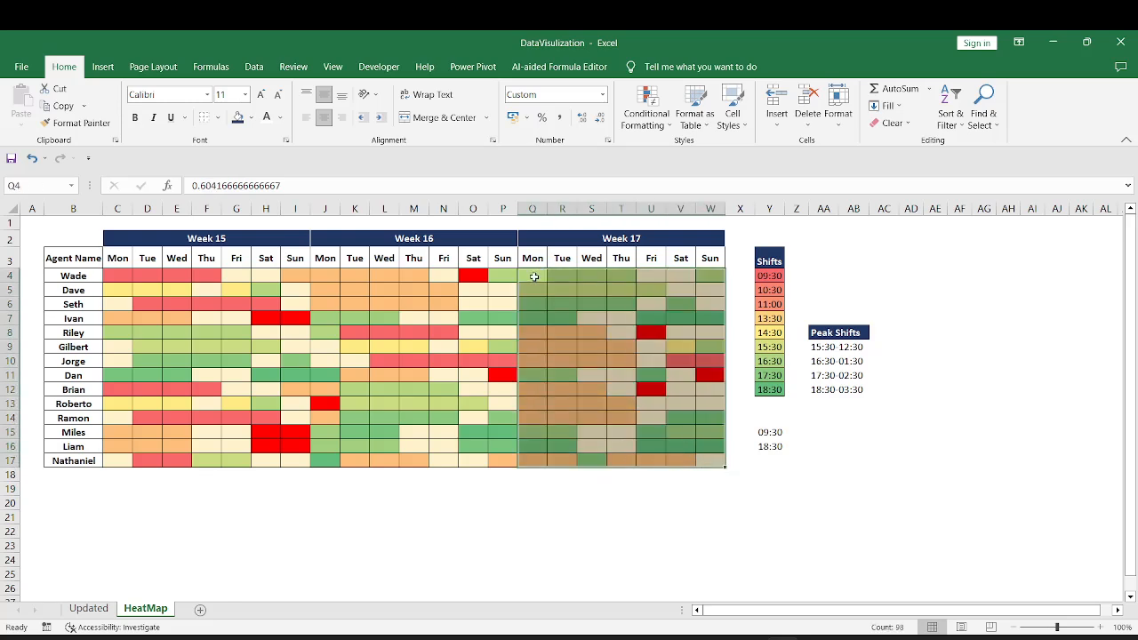
pyautogui.moveTo(150, 278); pyautogui.dragTo(495, 460)
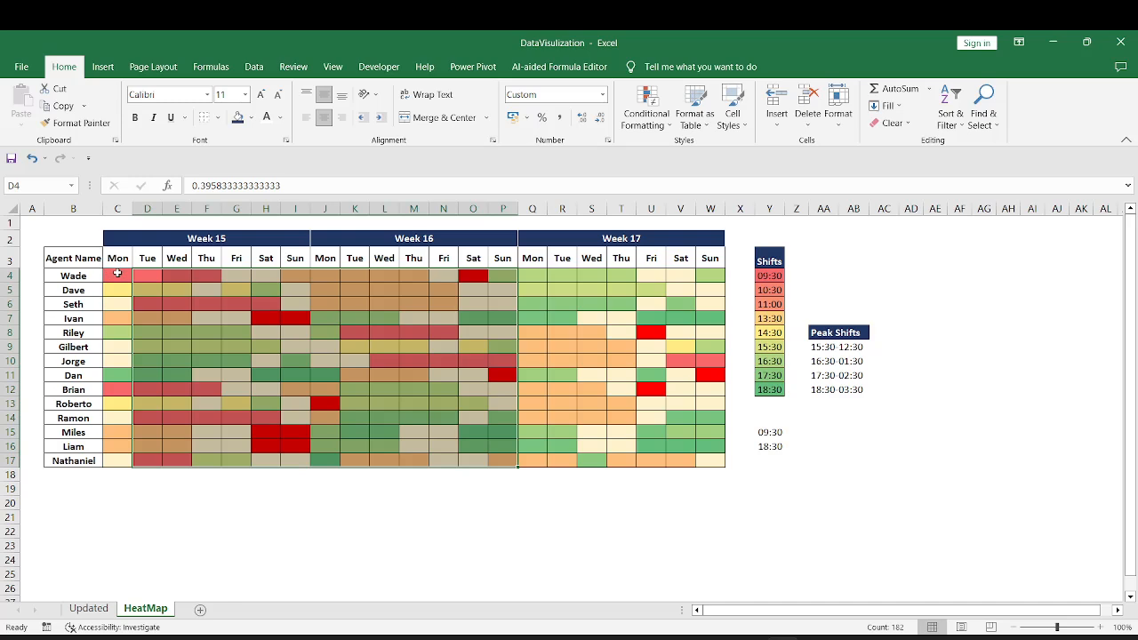
pyautogui.moveTo(116, 275); pyautogui.dragTo(500, 459)
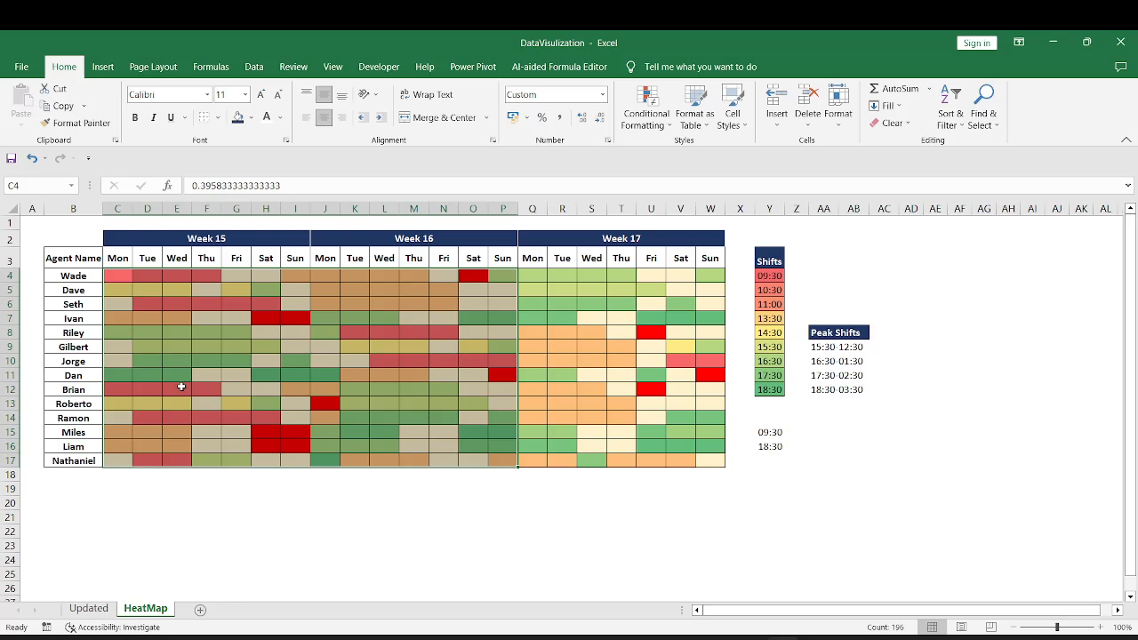
pyautogui.doubleClick(115, 276)
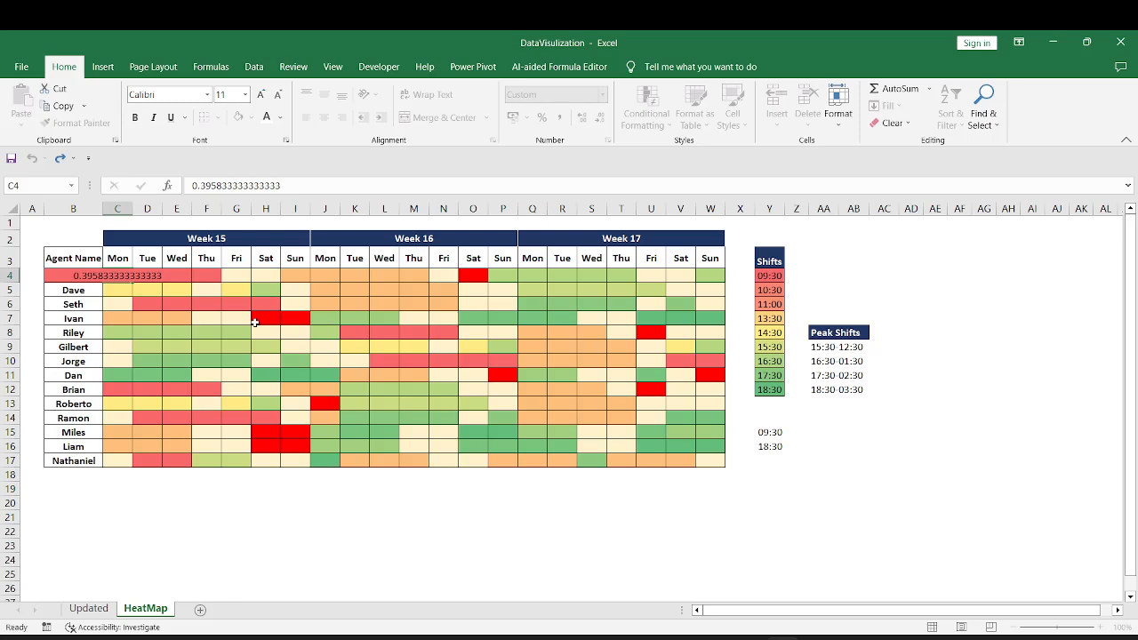
pyautogui.press('Escape')
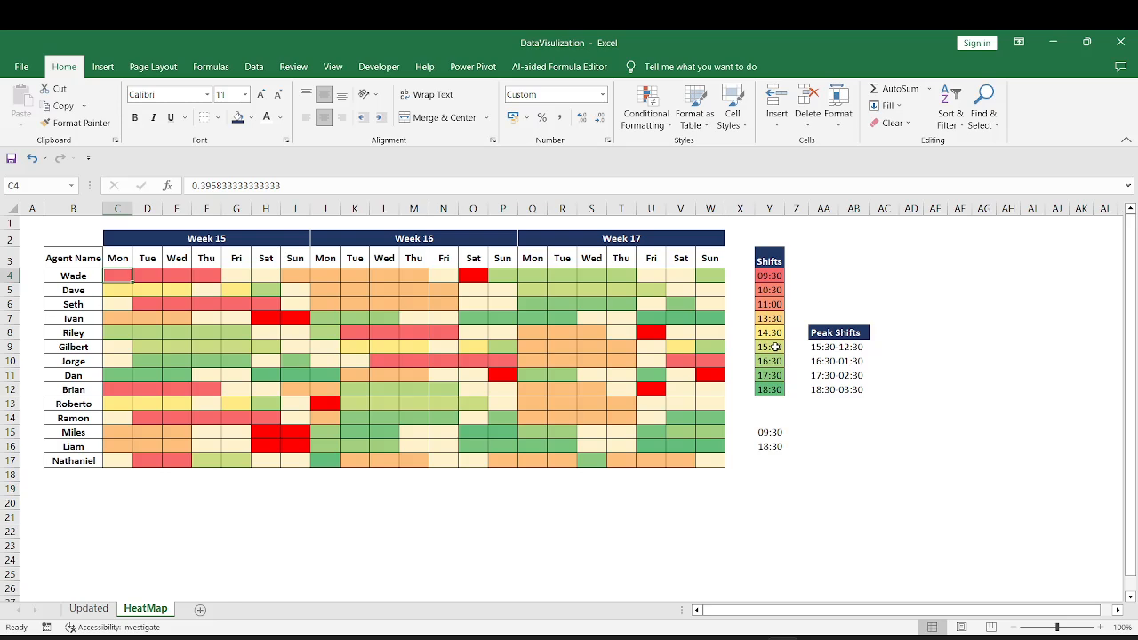
pyautogui.moveTo(775, 347); pyautogui.dragTo(778, 390)
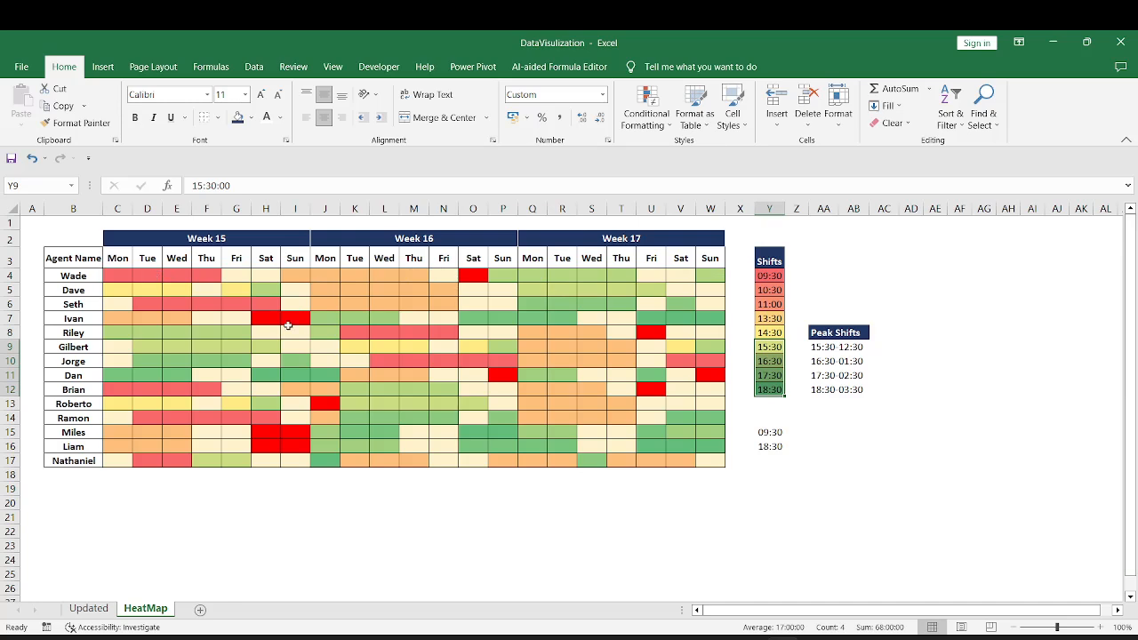
# Examine the Week 15 block and check each bright red PL cell across the three weeks of the roster
pyautogui.moveTo(128, 259); pyautogui.dragTo(281, 459)
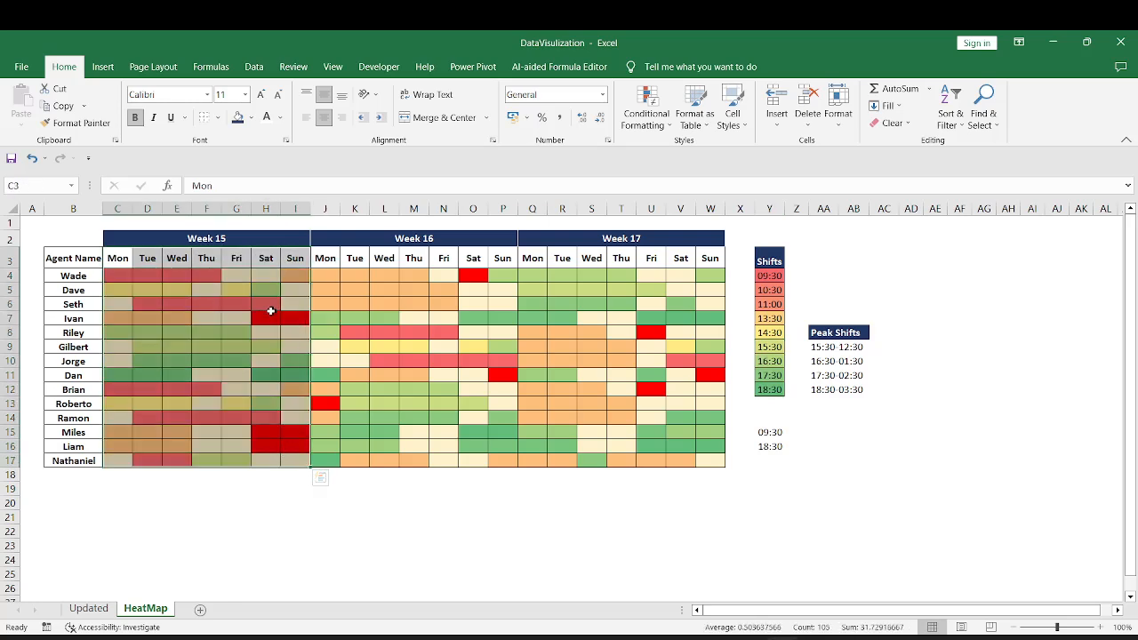
pyautogui.click(264, 318)
pyautogui.click(291, 319)
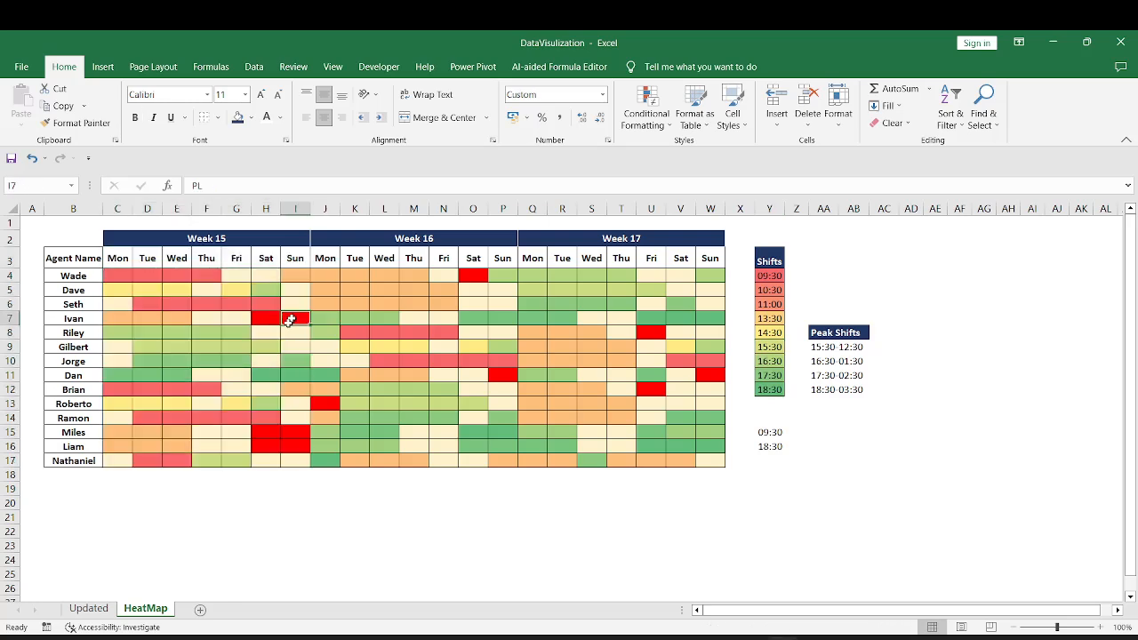
pyautogui.click(266, 432)
pyautogui.click(291, 434)
pyautogui.click(265, 446)
pyautogui.click(298, 446)
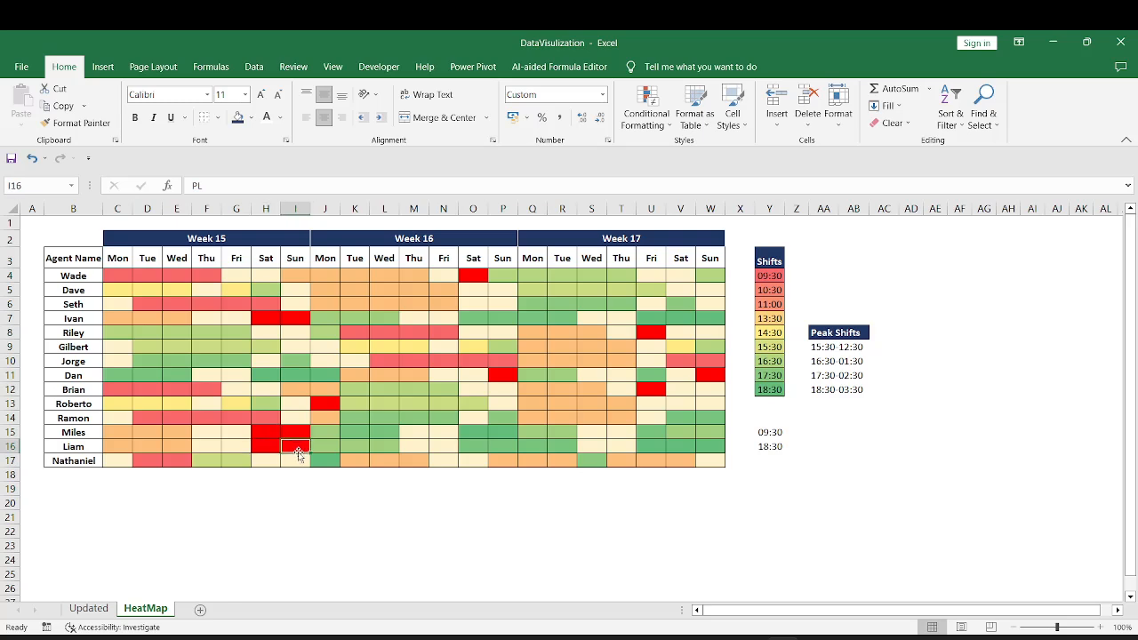
pyautogui.click(323, 403)
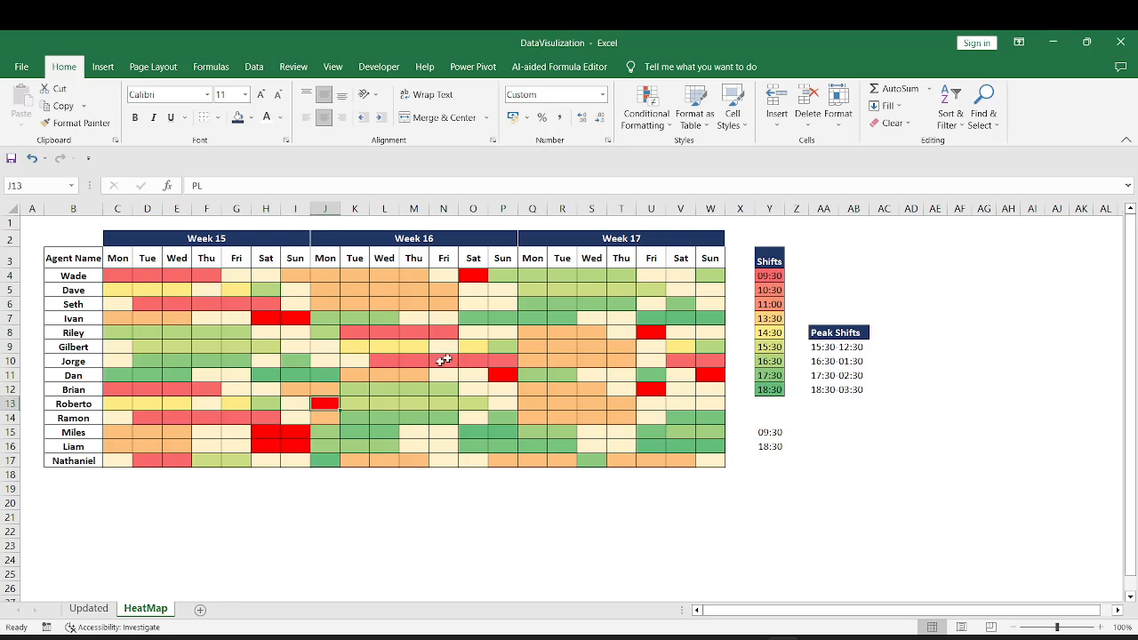
pyautogui.click(478, 277)
pyautogui.click(509, 377)
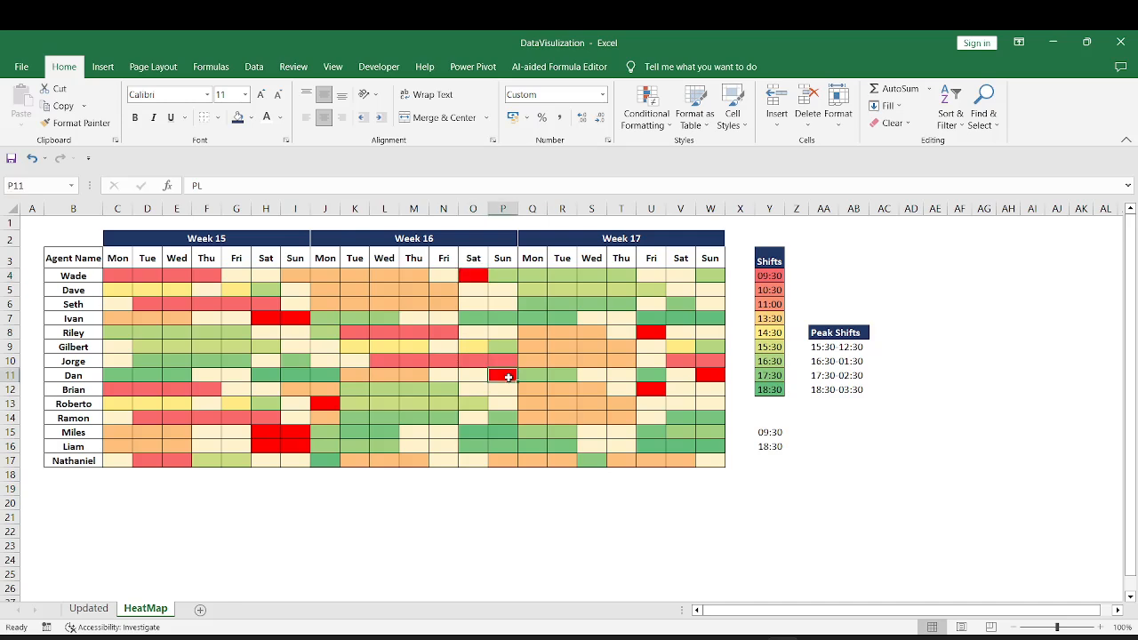
pyautogui.click(652, 334)
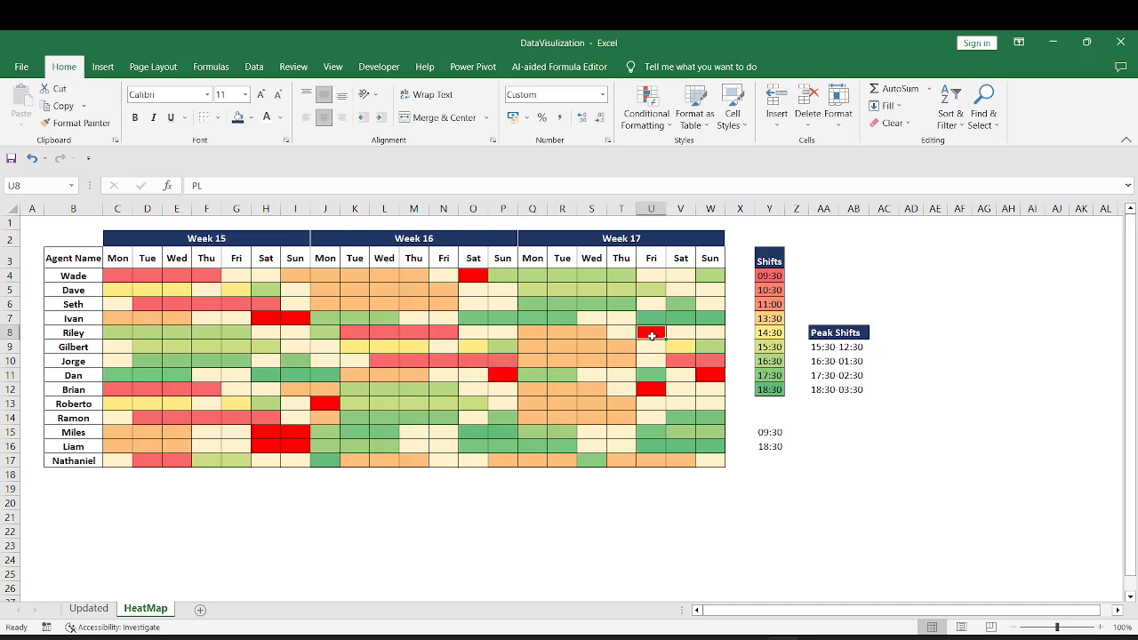
pyautogui.click(722, 376)
pyautogui.click(654, 393)
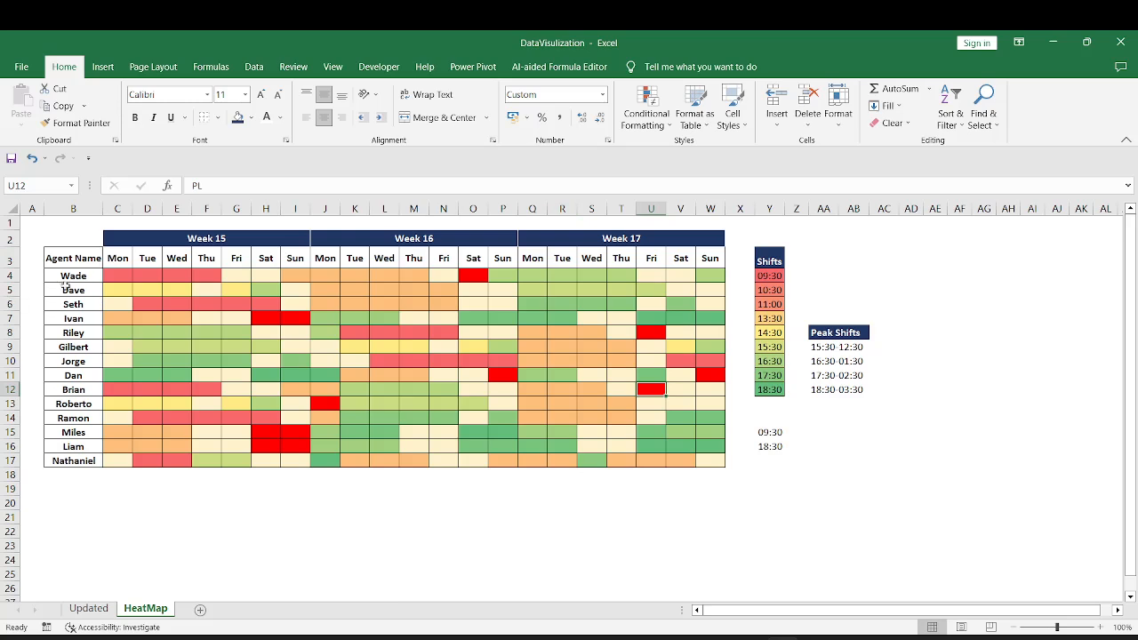
# Review the agent names B4:B17 and the shading of the Week 15 roster block, including its WO and PL cells
pyautogui.moveTo(68, 275); pyautogui.dragTo(73, 460)
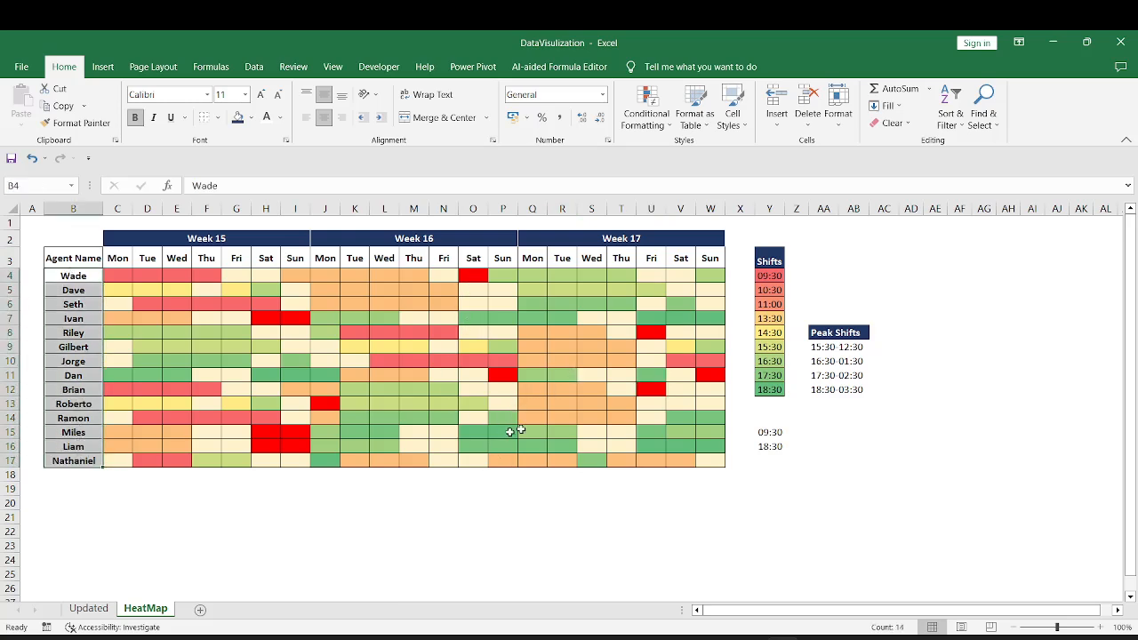
pyautogui.click(651, 389)
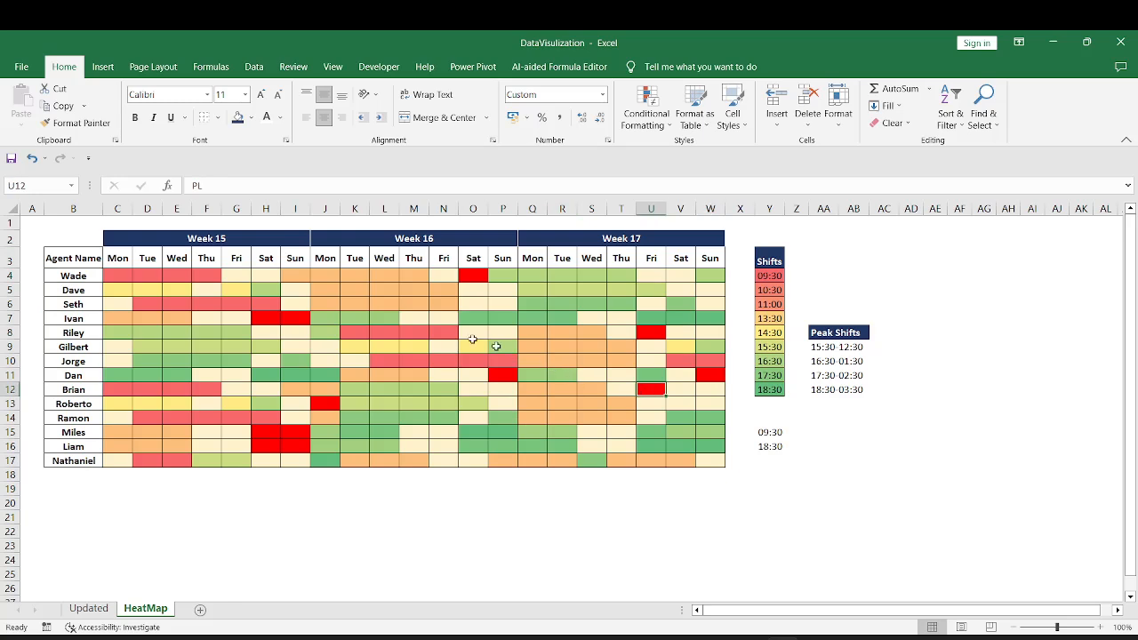
pyautogui.moveTo(128, 275); pyautogui.dragTo(294, 459)
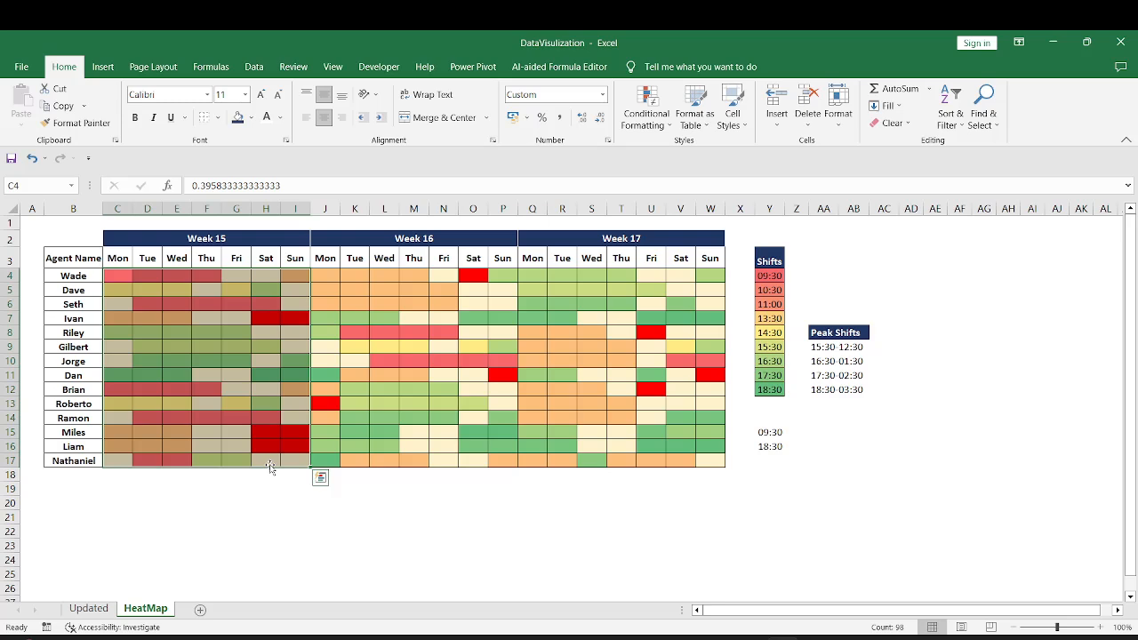
pyautogui.click(229, 435)
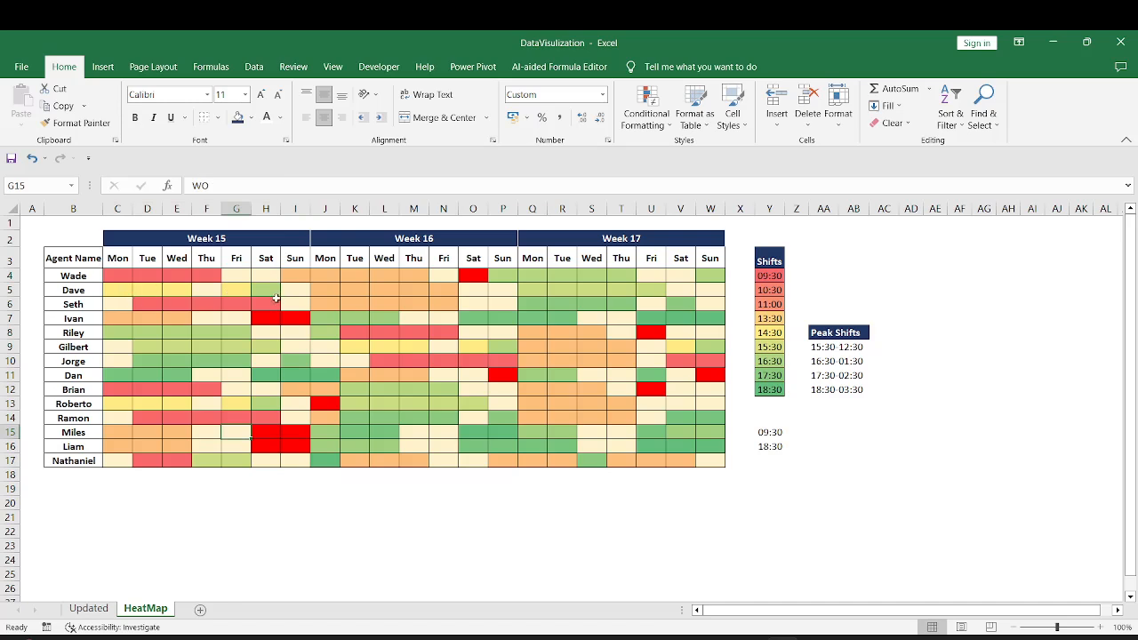
pyautogui.moveTo(111, 276)
pyautogui.mouseDown()
pyautogui.moveTo(283, 277)
pyautogui.moveTo(303, 302)
pyautogui.moveTo(305, 464)
pyautogui.mouseUp()
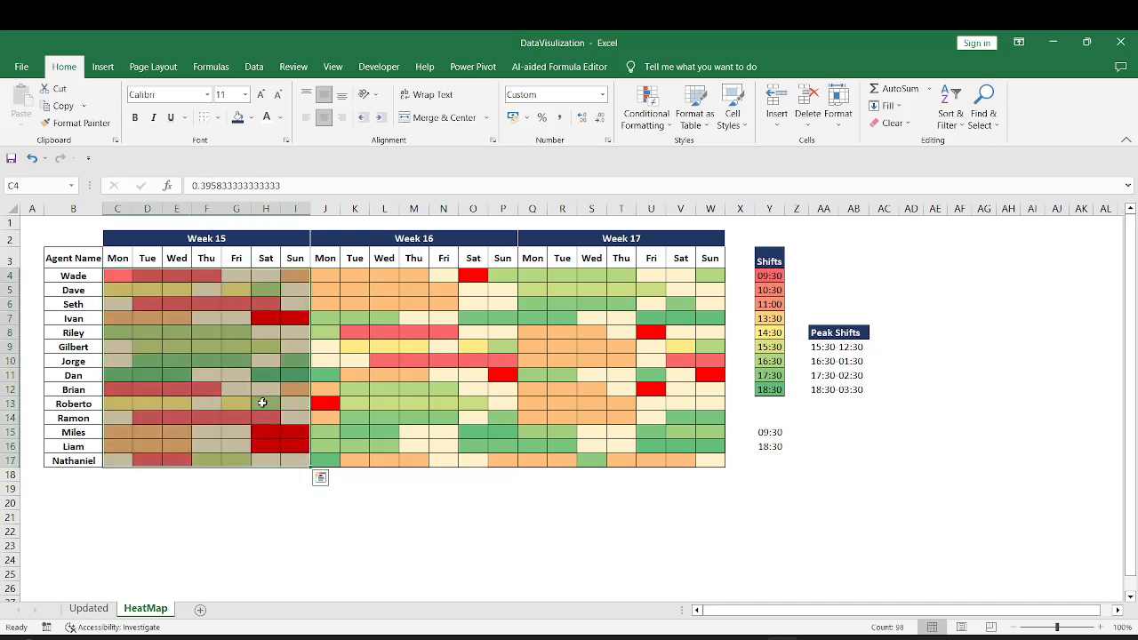
pyautogui.click(271, 434)
pyautogui.moveTo(117, 332); pyautogui.dragTo(258, 449)
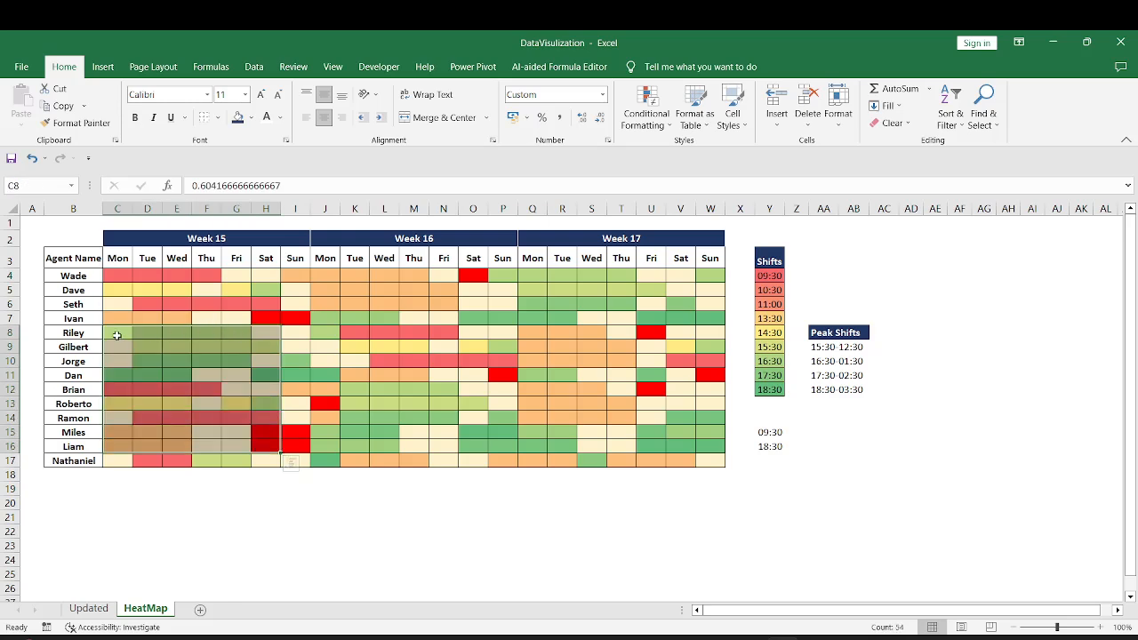
# Match the peak start times Y9:Y12 once more with sample cells in Weeks 15, 16 and 17, and clear the selection
pyautogui.moveTo(769, 347); pyautogui.dragTo(770, 389)
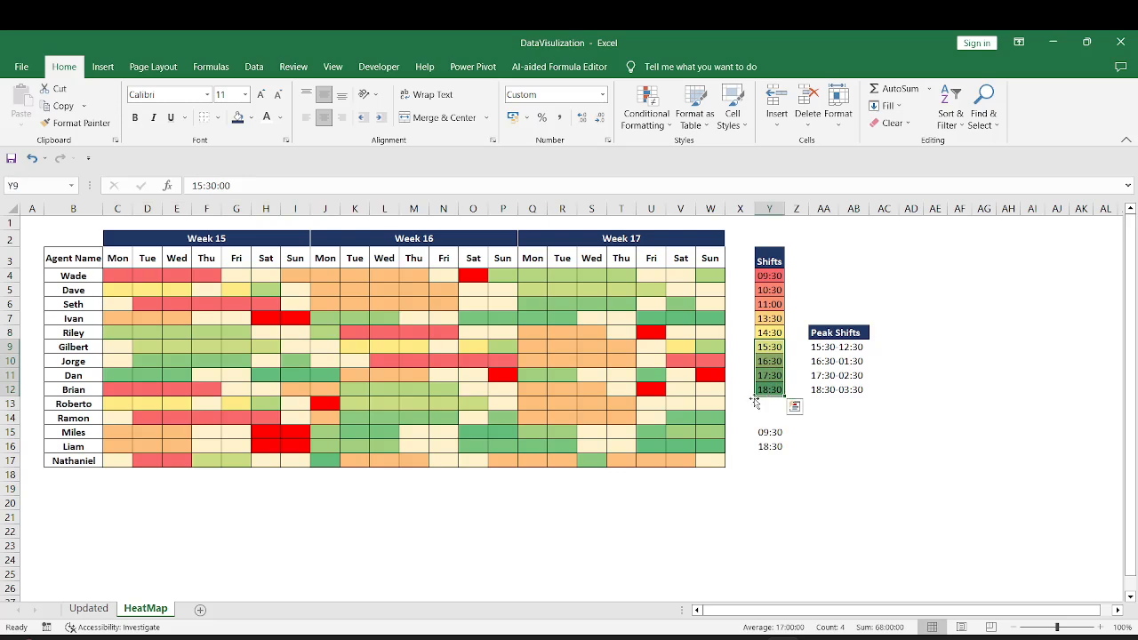
pyautogui.moveTo(168, 318); pyautogui.dragTo(183, 407)
pyautogui.moveTo(384, 304); pyautogui.dragTo(375, 445)
pyautogui.moveTo(561, 304); pyautogui.dragTo(562, 360)
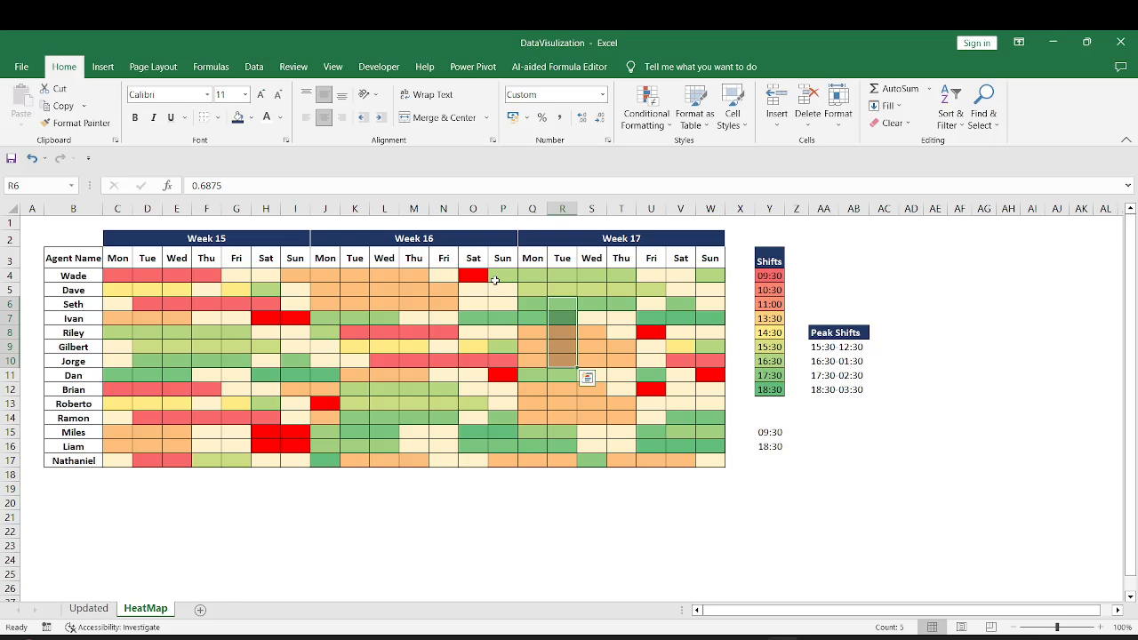
pyautogui.moveTo(533, 318); pyautogui.dragTo(673, 340)
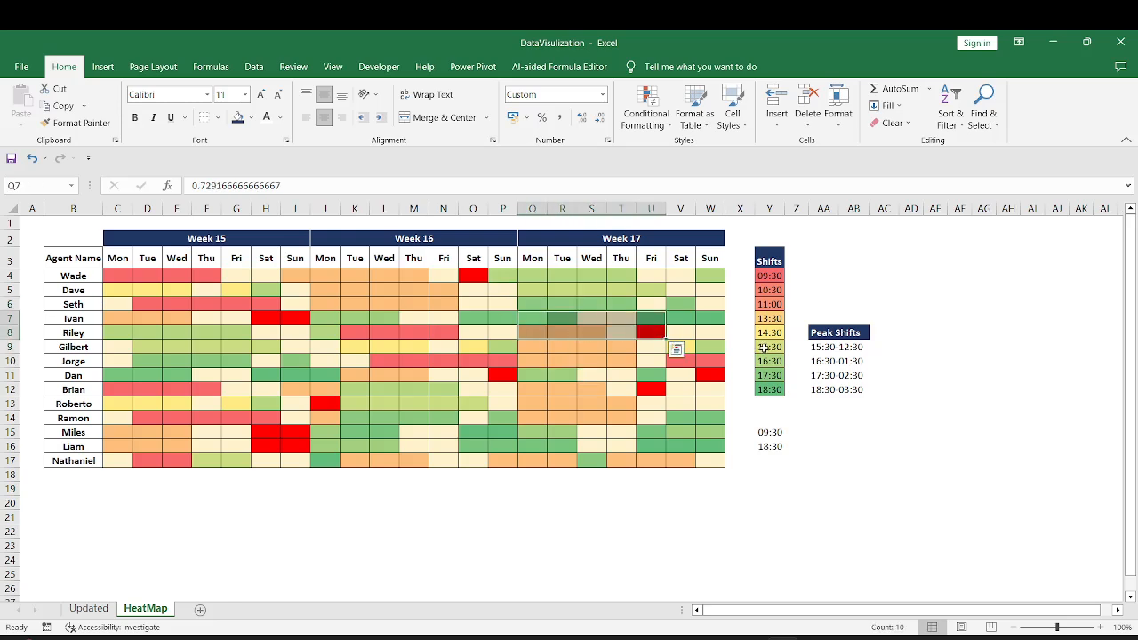
pyautogui.moveTo(766, 347); pyautogui.dragTo(769, 391)
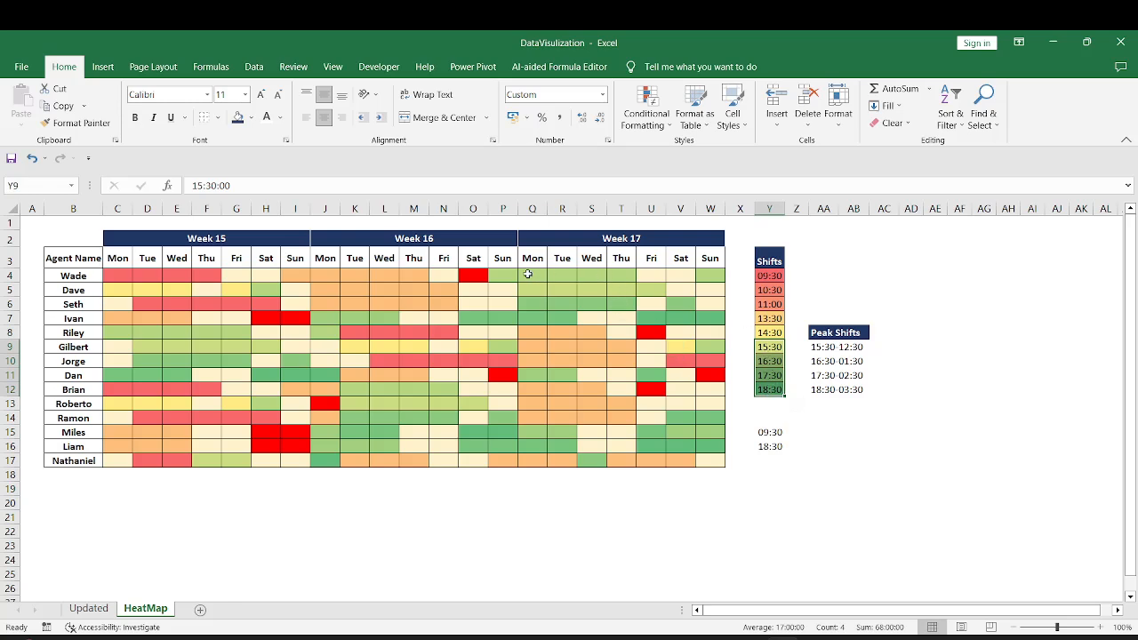
pyautogui.click(617, 486)
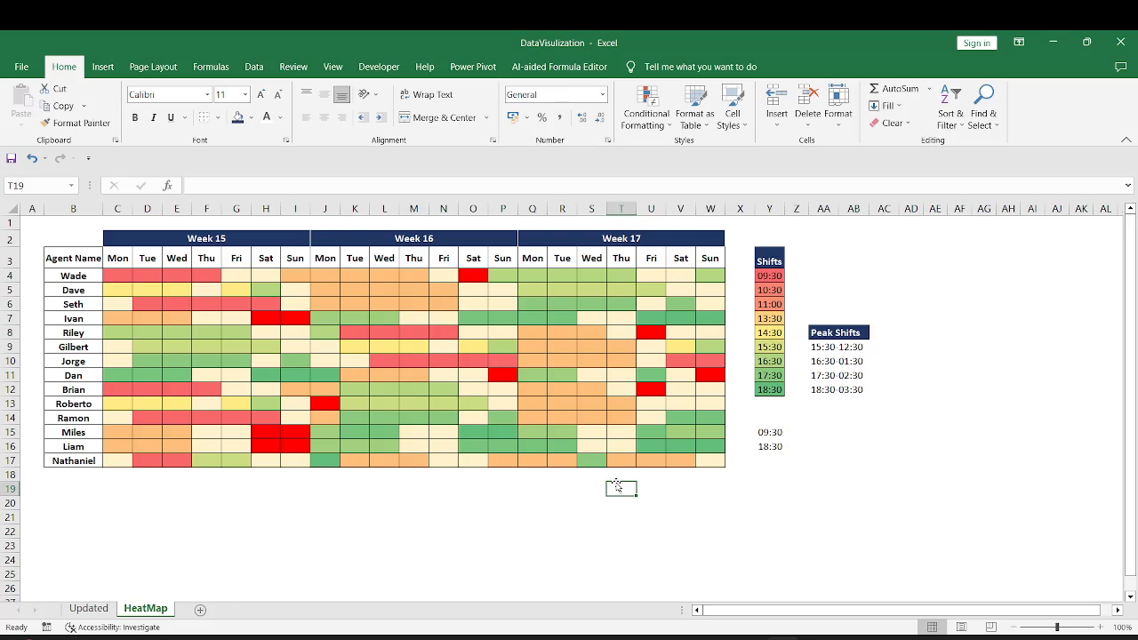